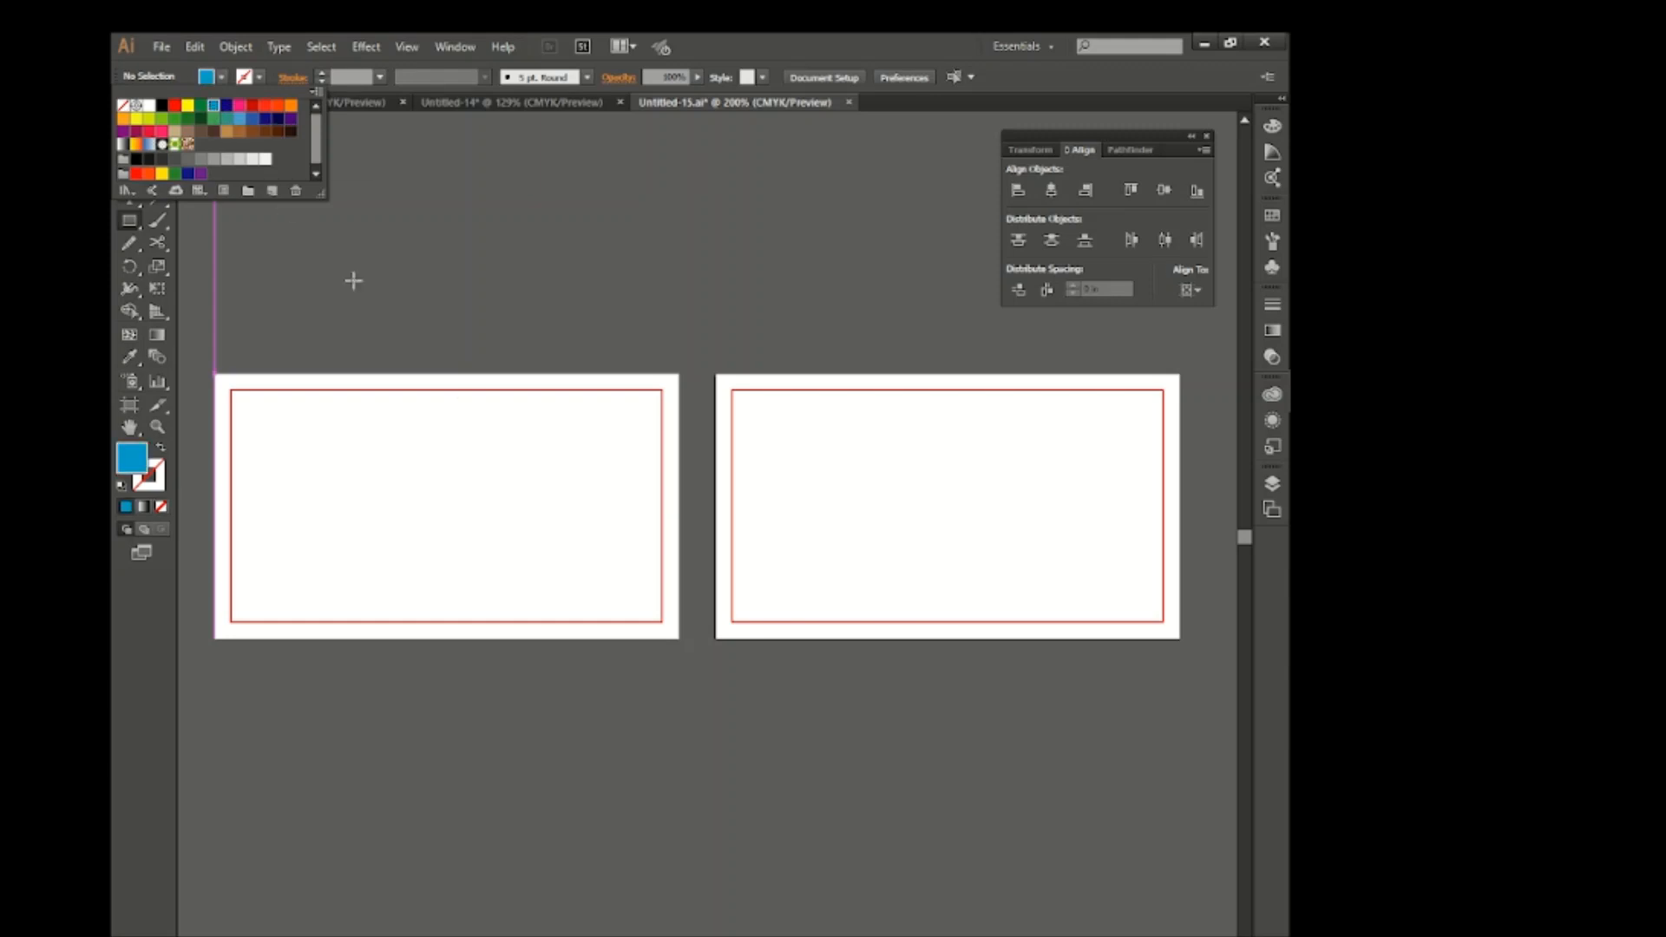
# Draw a blue rectangle about 0.13 by 1.25 in inside the first card's right margin and centre it vertically
pyautogui.scroll(1, 590, 456)
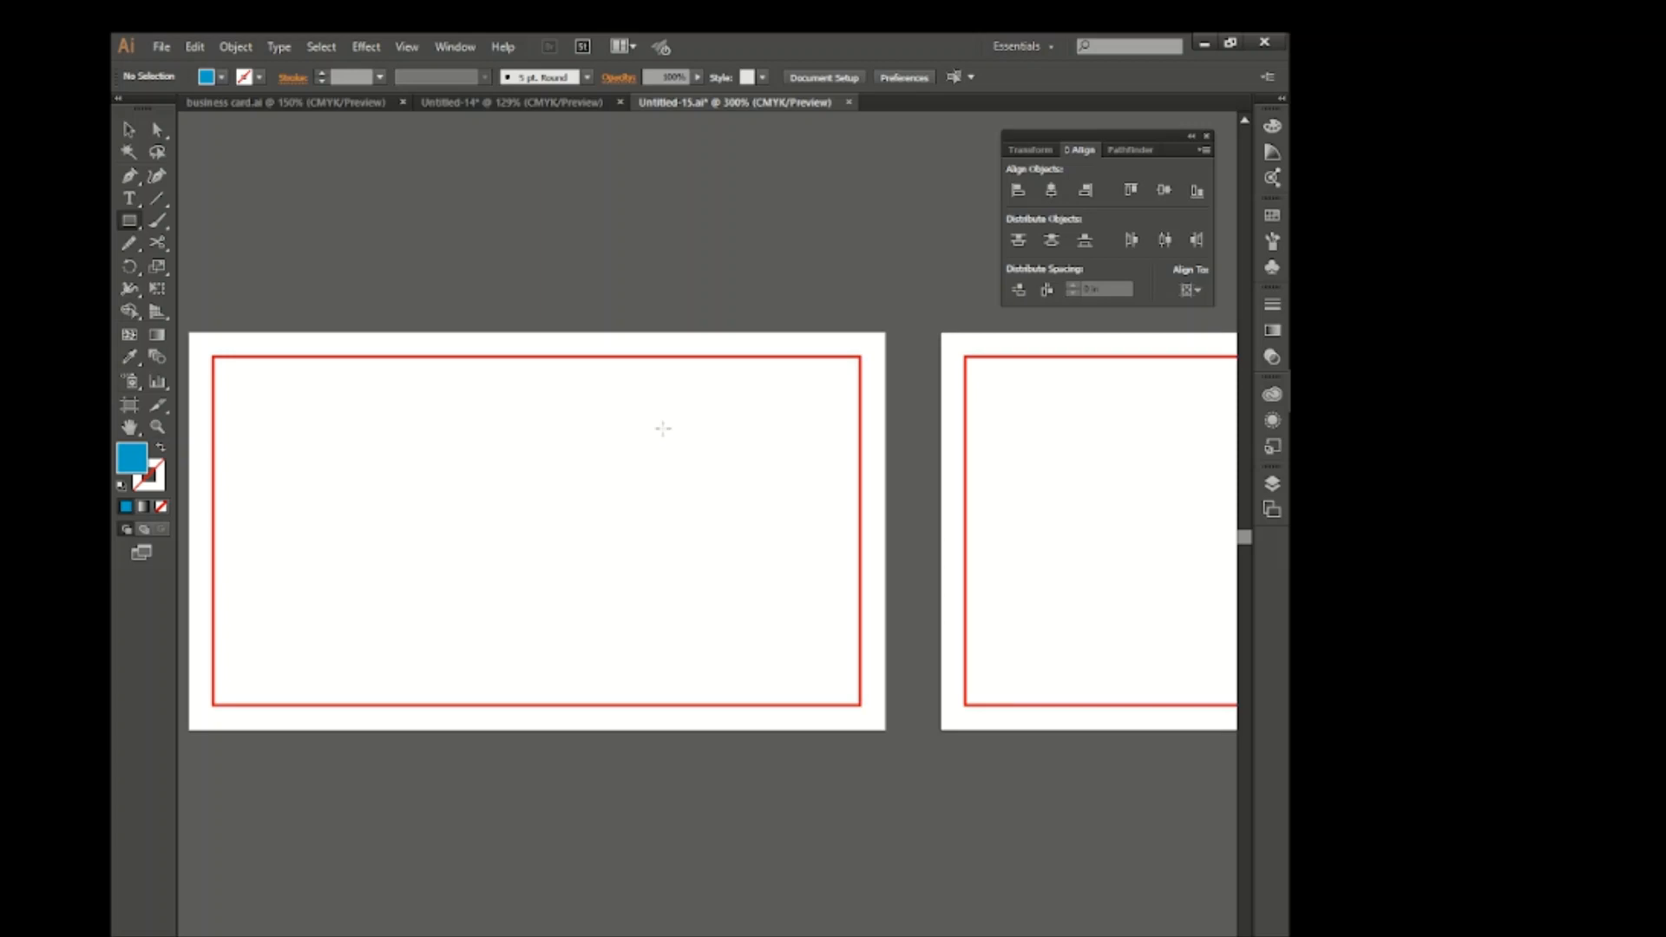
pyautogui.moveTo(885, 351); pyautogui.dragTo(863, 601)
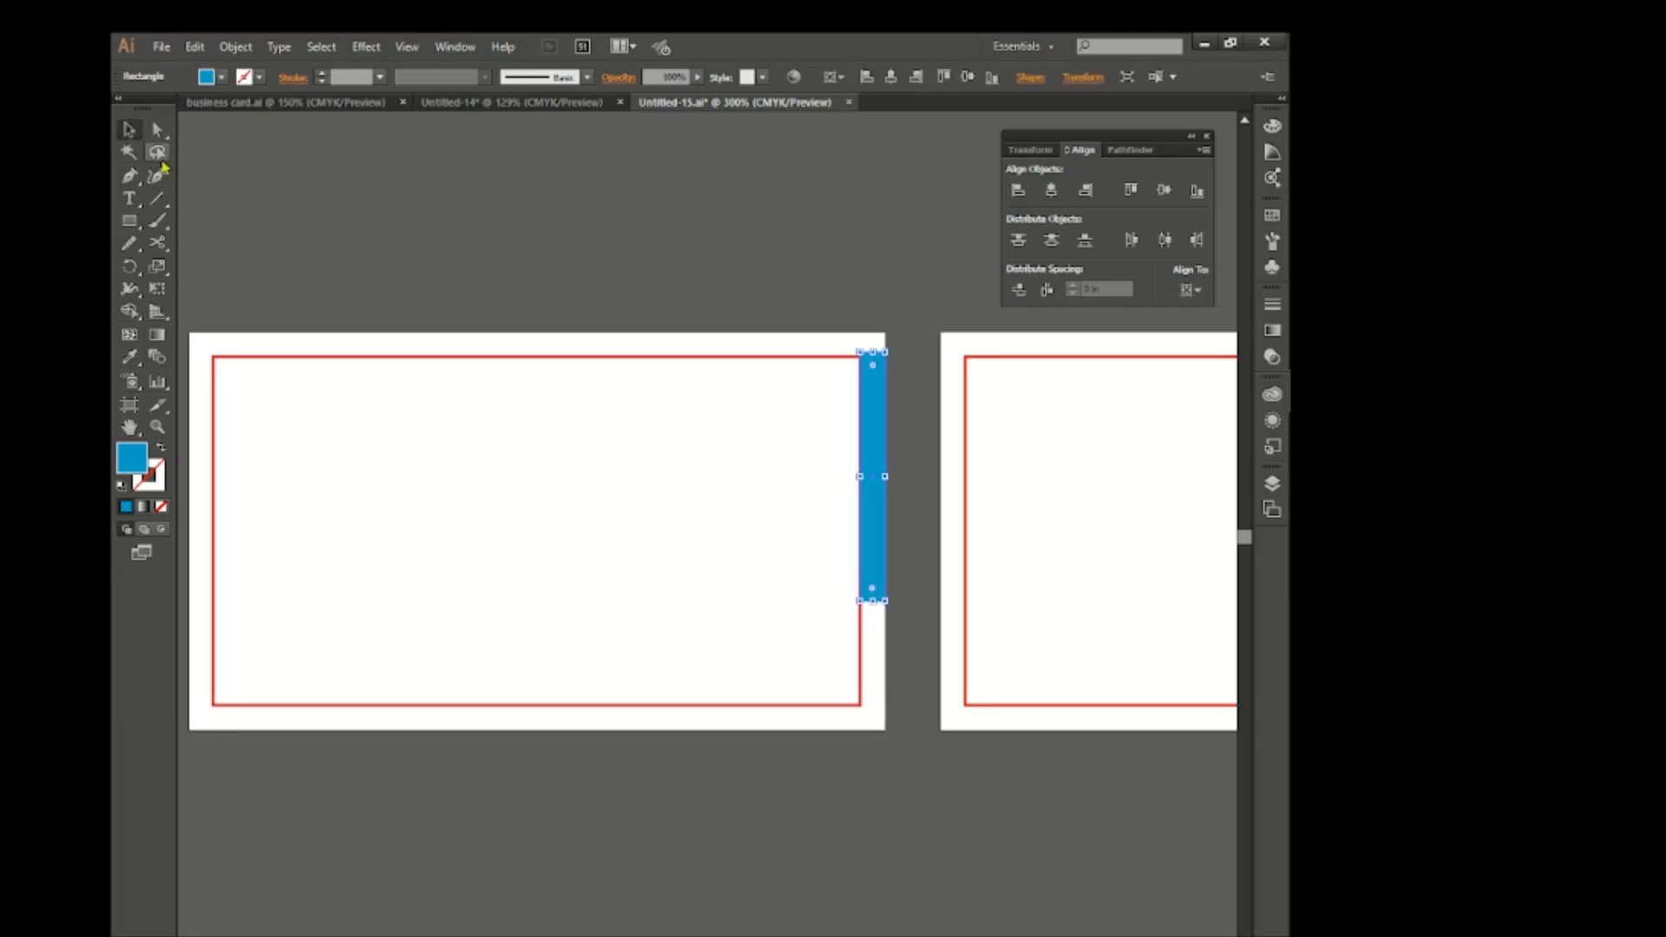
pyautogui.click(1164, 190)
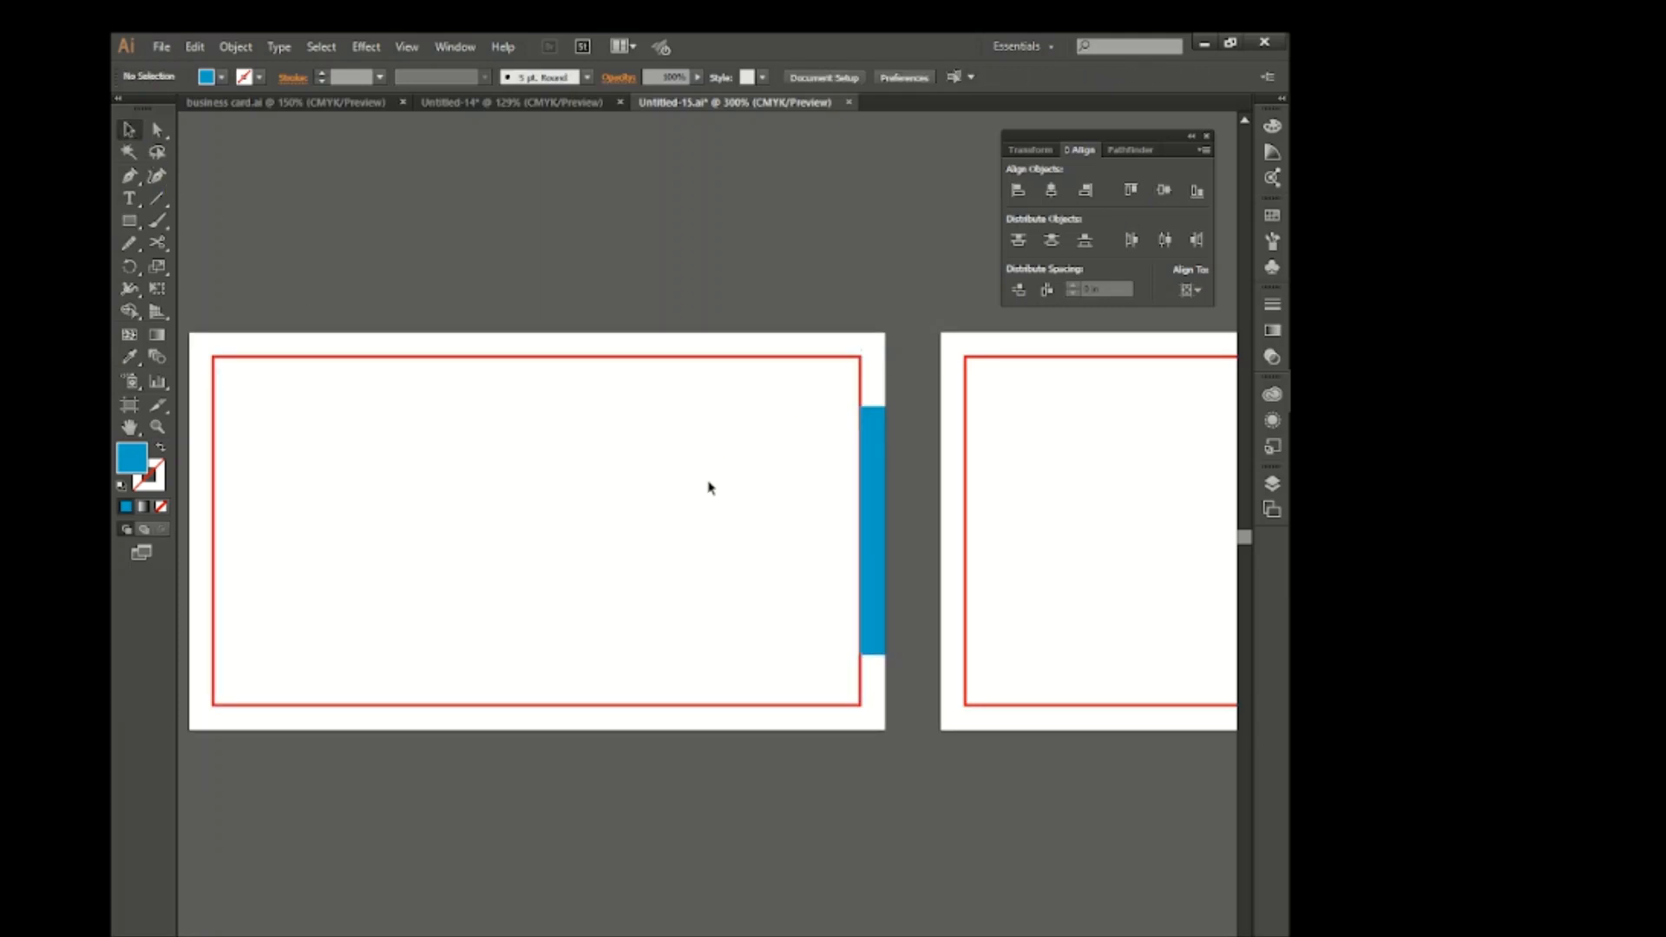
# Split the blue rectangle into a grid of 3 rows with a 0 in gutter
pyautogui.click(247, 63)
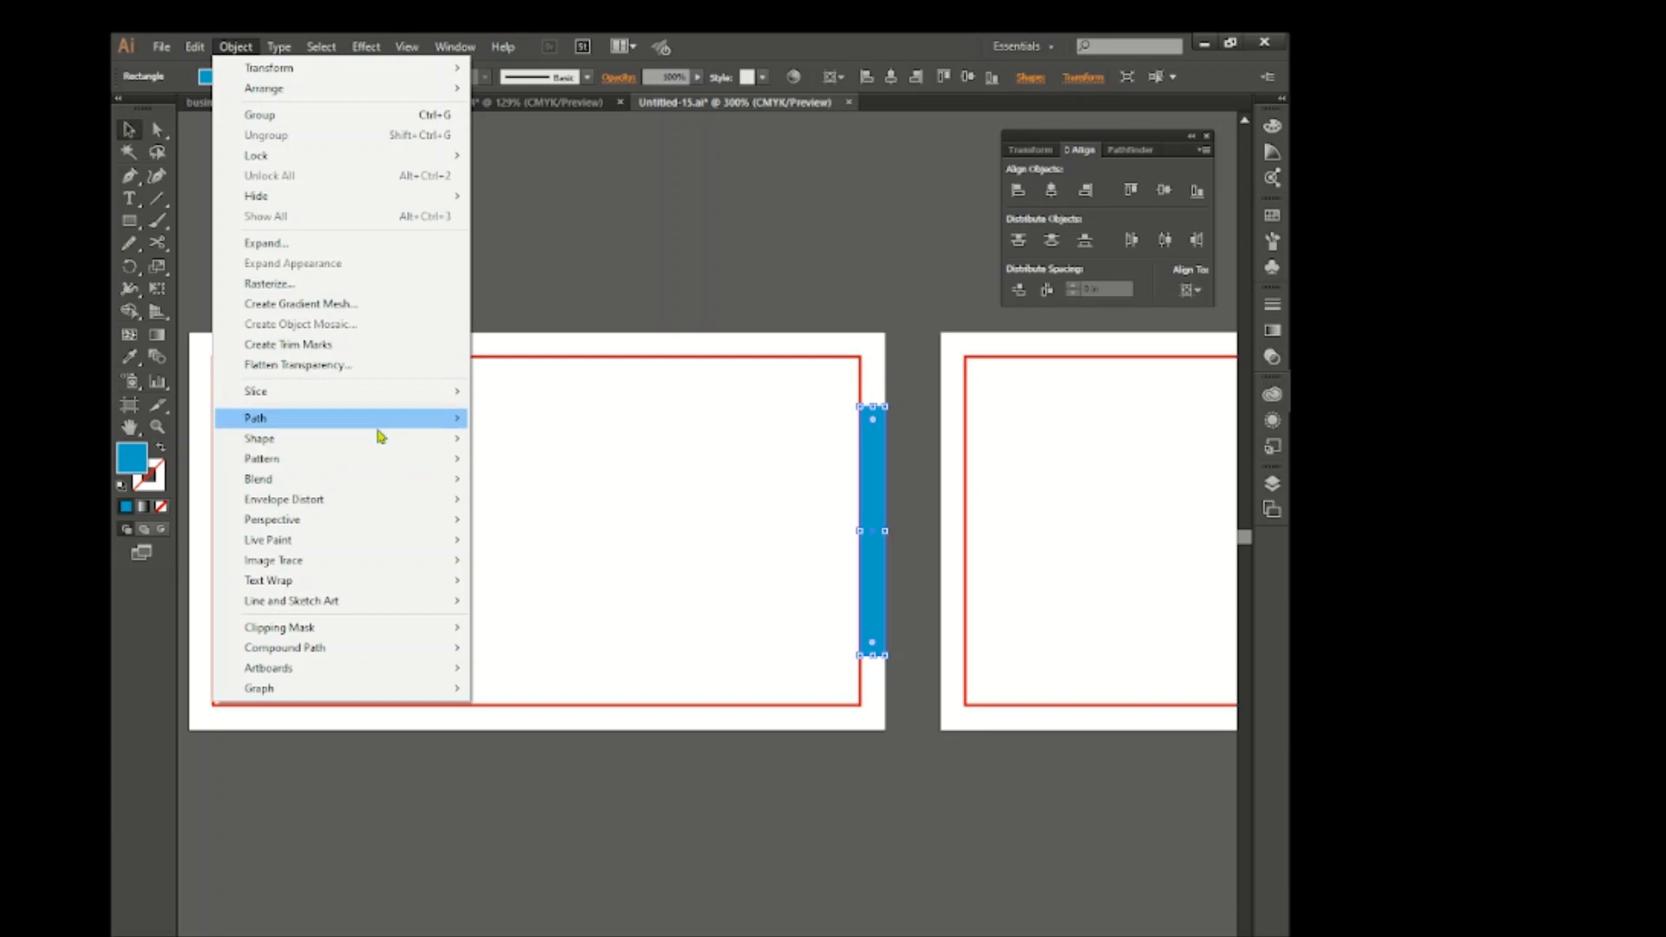
pyautogui.moveTo(376, 435)
pyautogui.click(528, 484)
pyautogui.moveTo(682, 382); pyautogui.dragTo(443, 304)
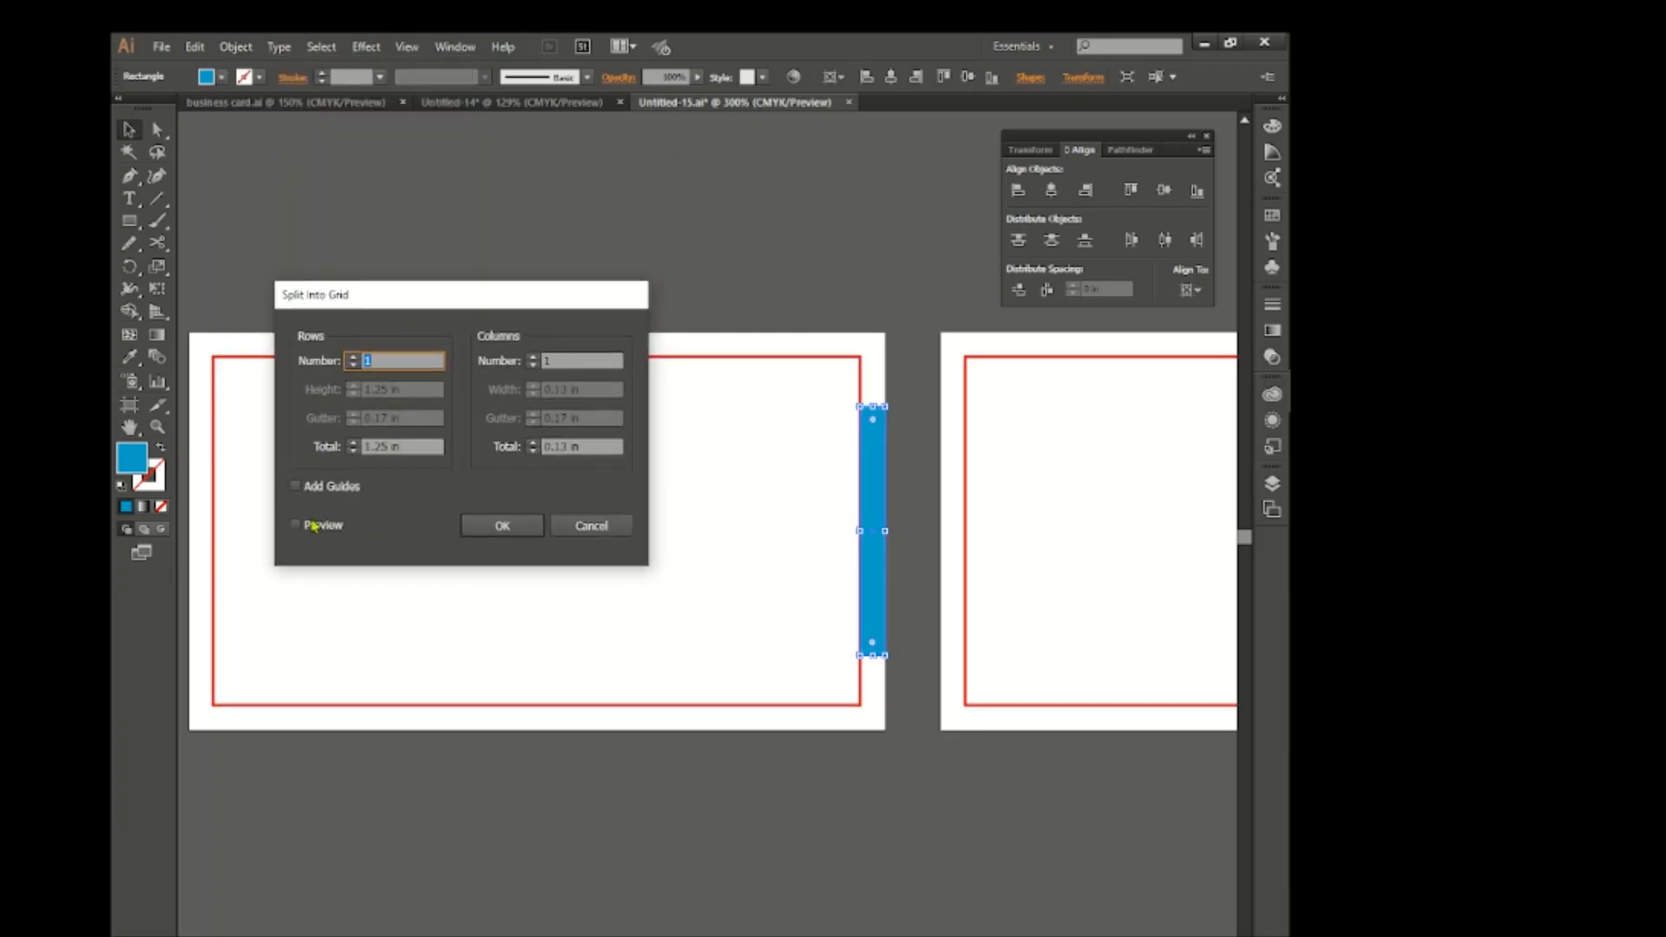
pyautogui.click(295, 523)
pyautogui.click(431, 357)
pyautogui.press('Up')
pyautogui.press('Up')
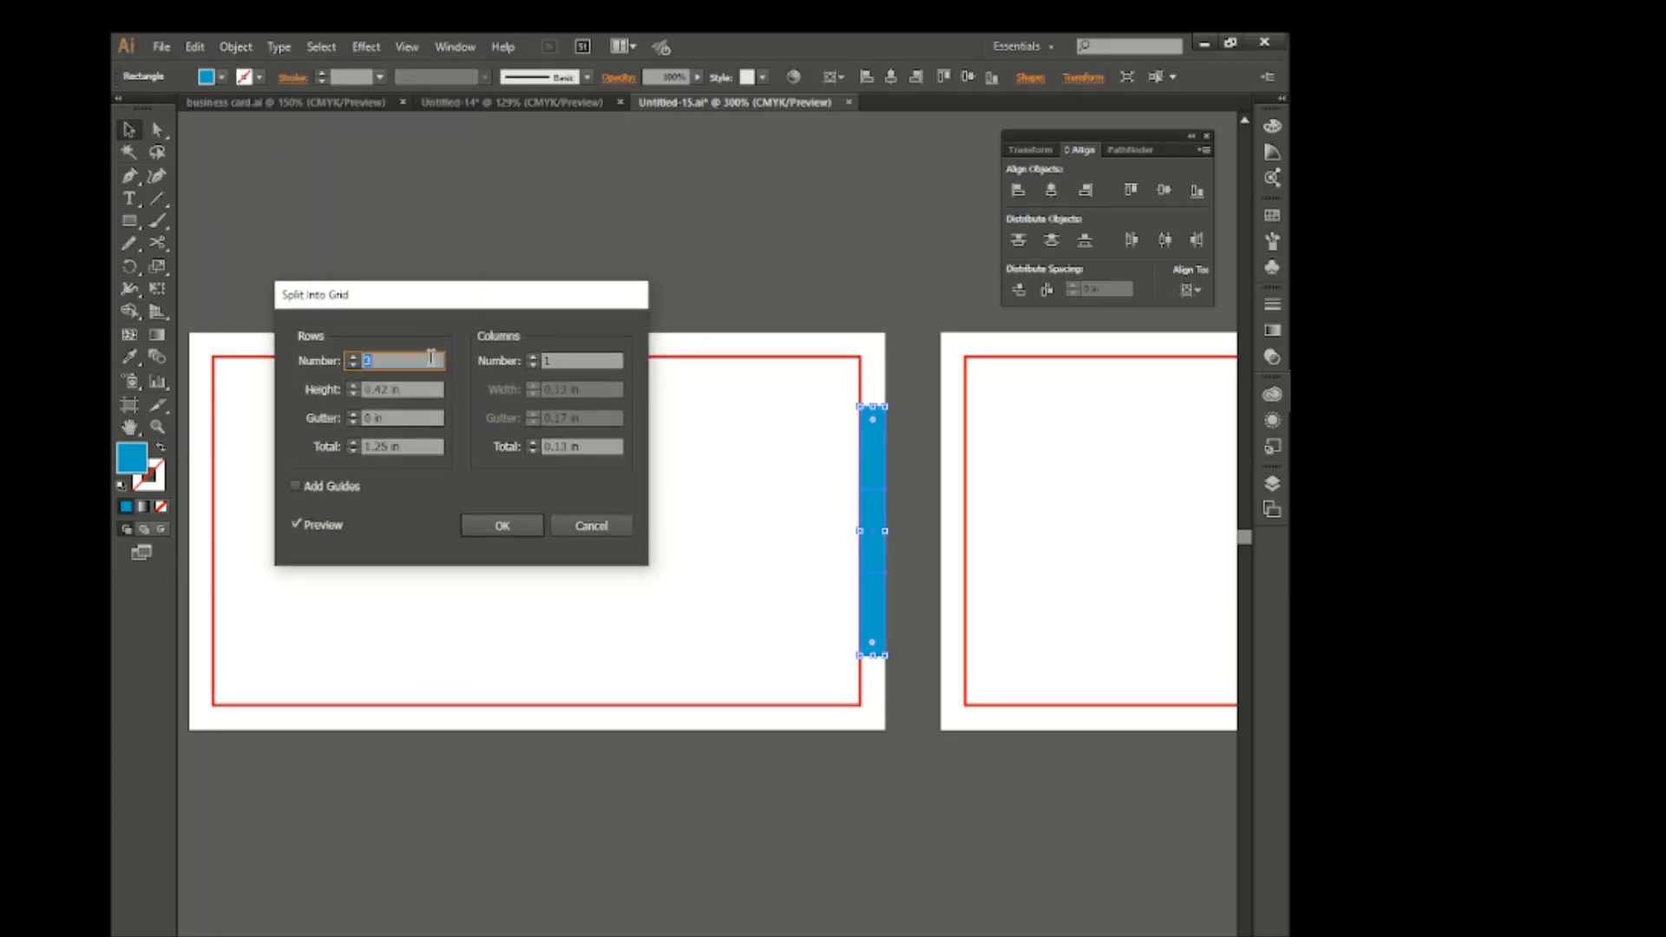
pyautogui.click(504, 526)
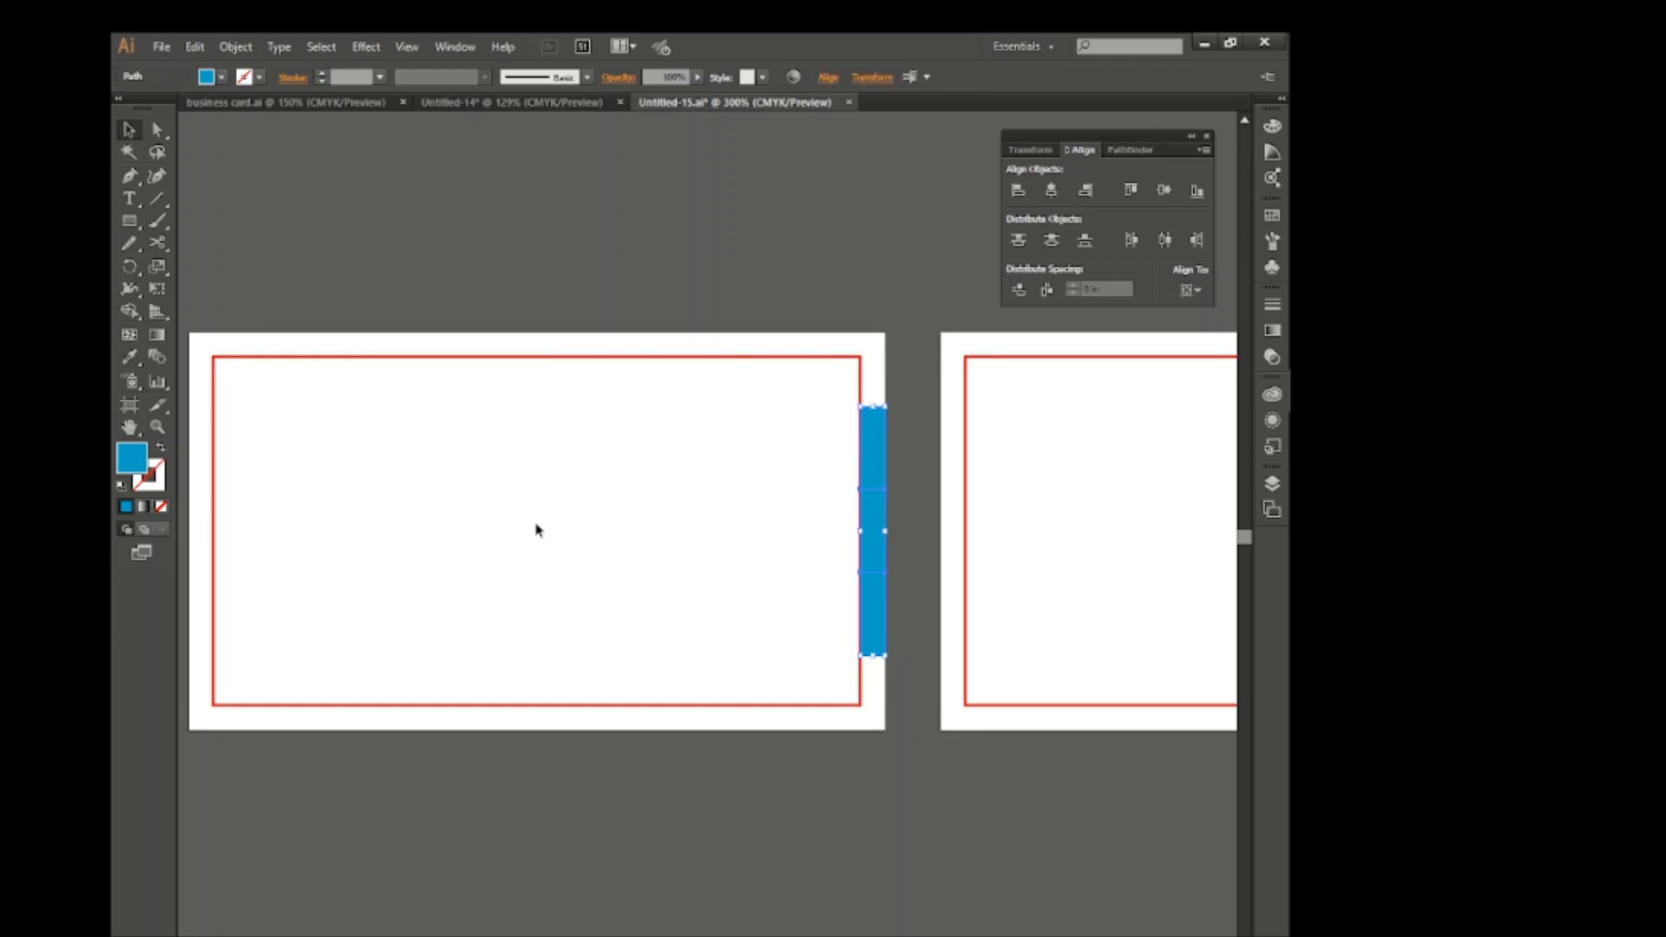
pyautogui.click(184, 177)
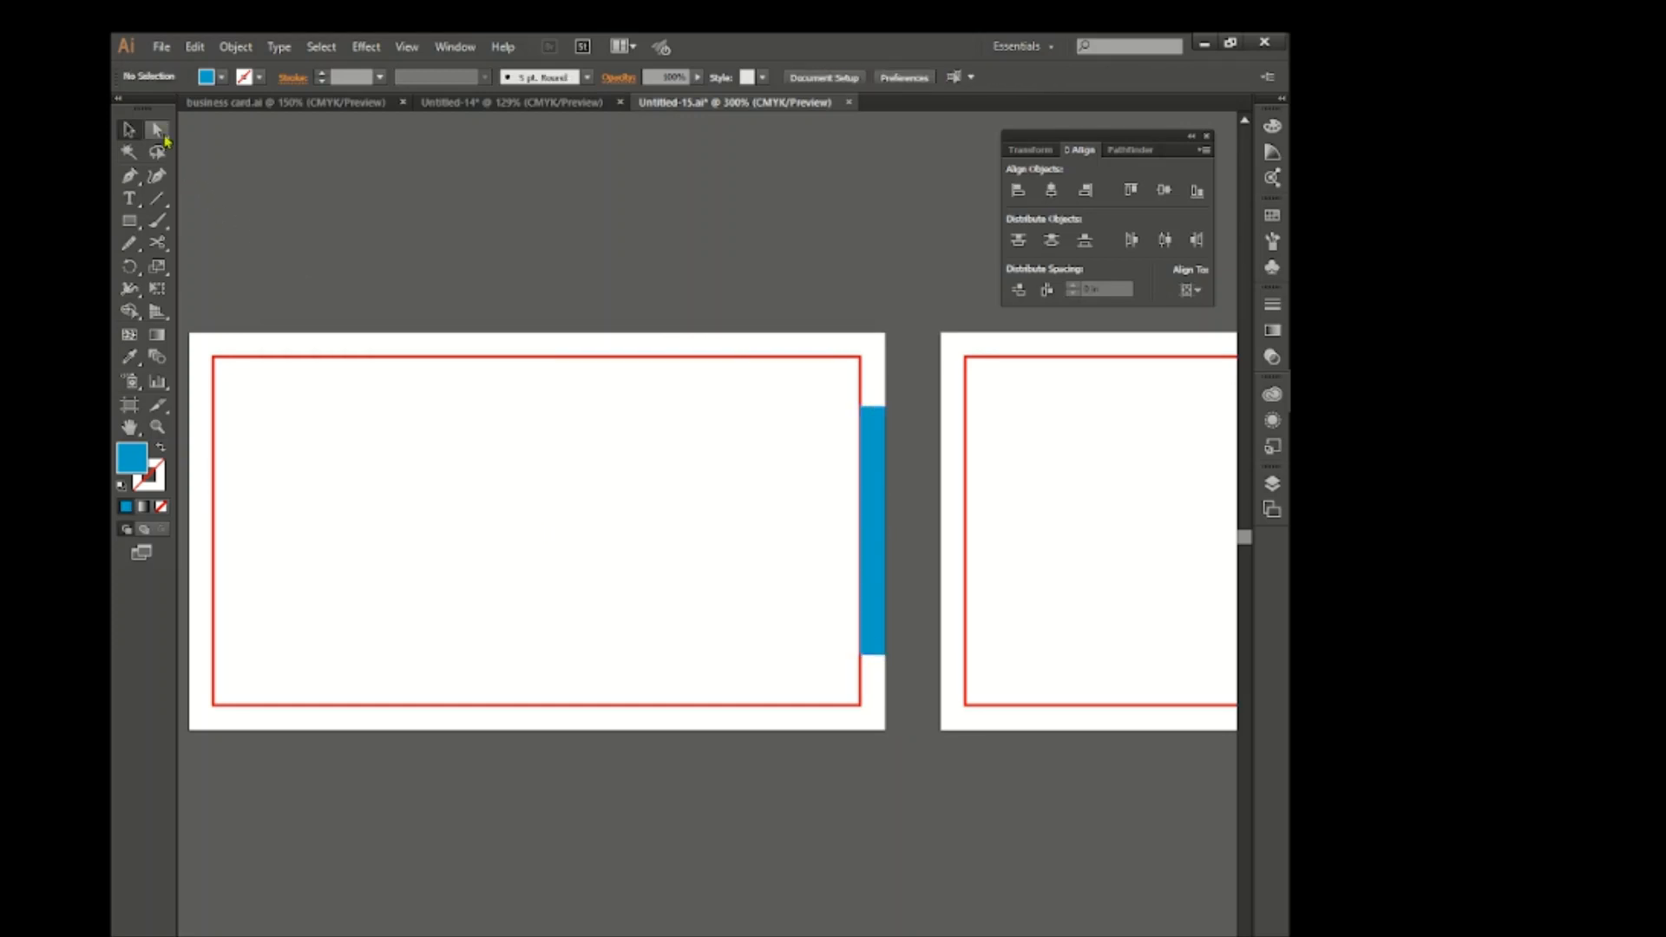
# Fully round the strip's two inner corners, at the top segment's upper left and the bottom segment's lower left
pyautogui.click(861, 408)
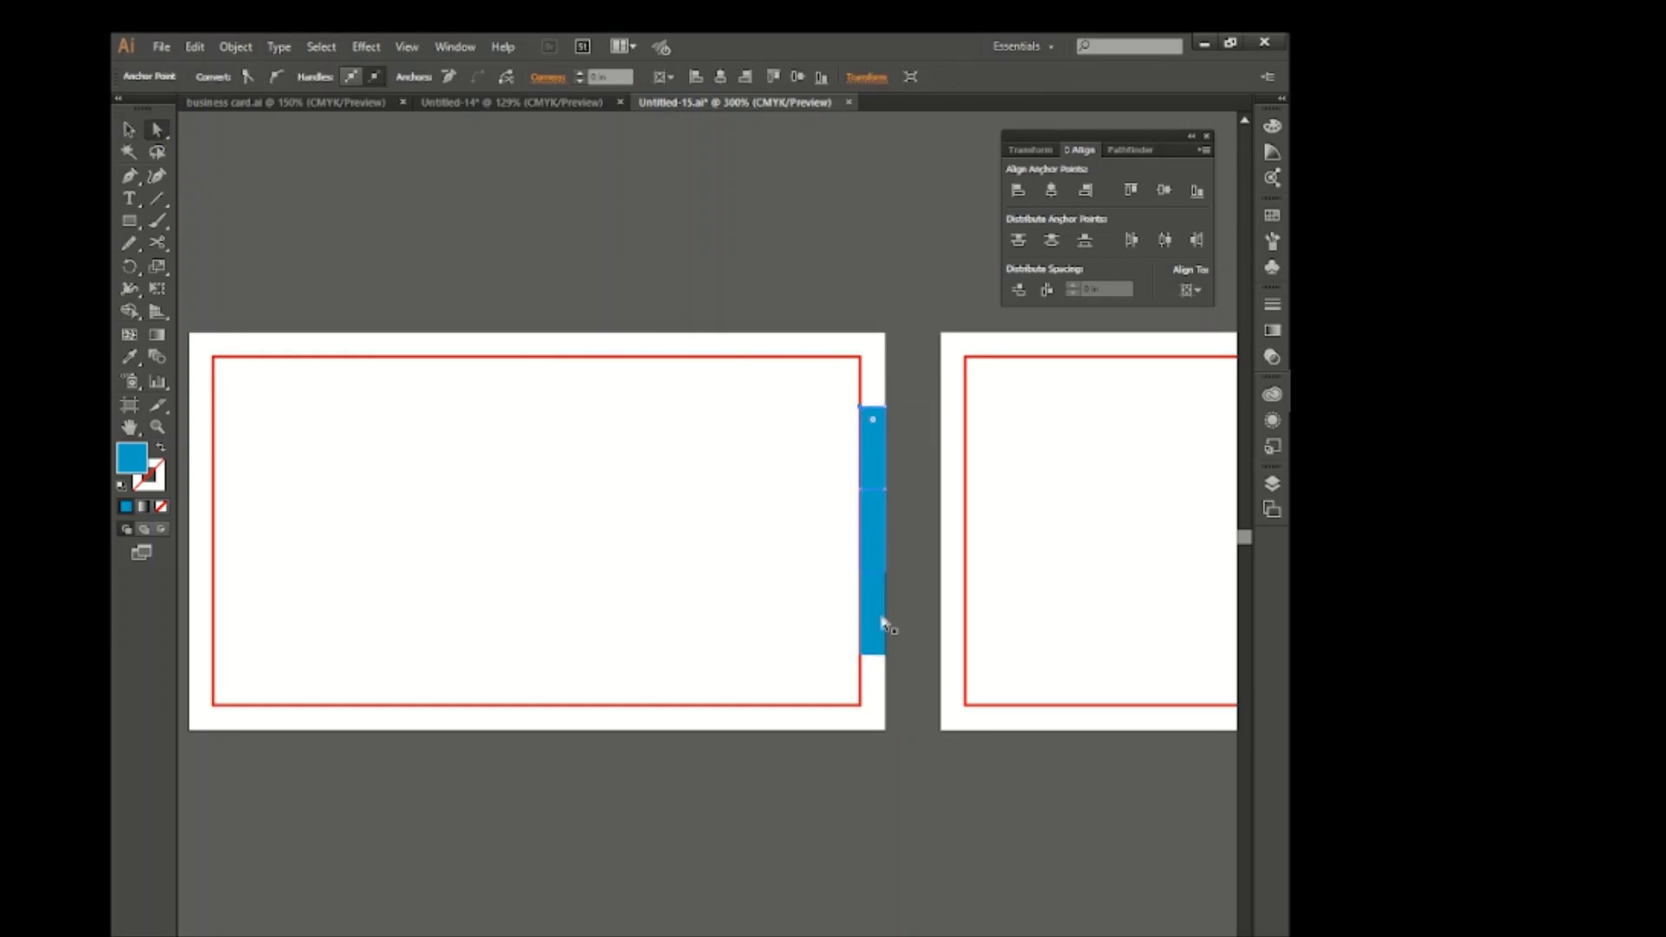
pyautogui.keyDown('shift'); pyautogui.click(858, 660); pyautogui.keyUp('shift')
pyautogui.moveTo(873, 644); pyautogui.dragTo(691, 503)
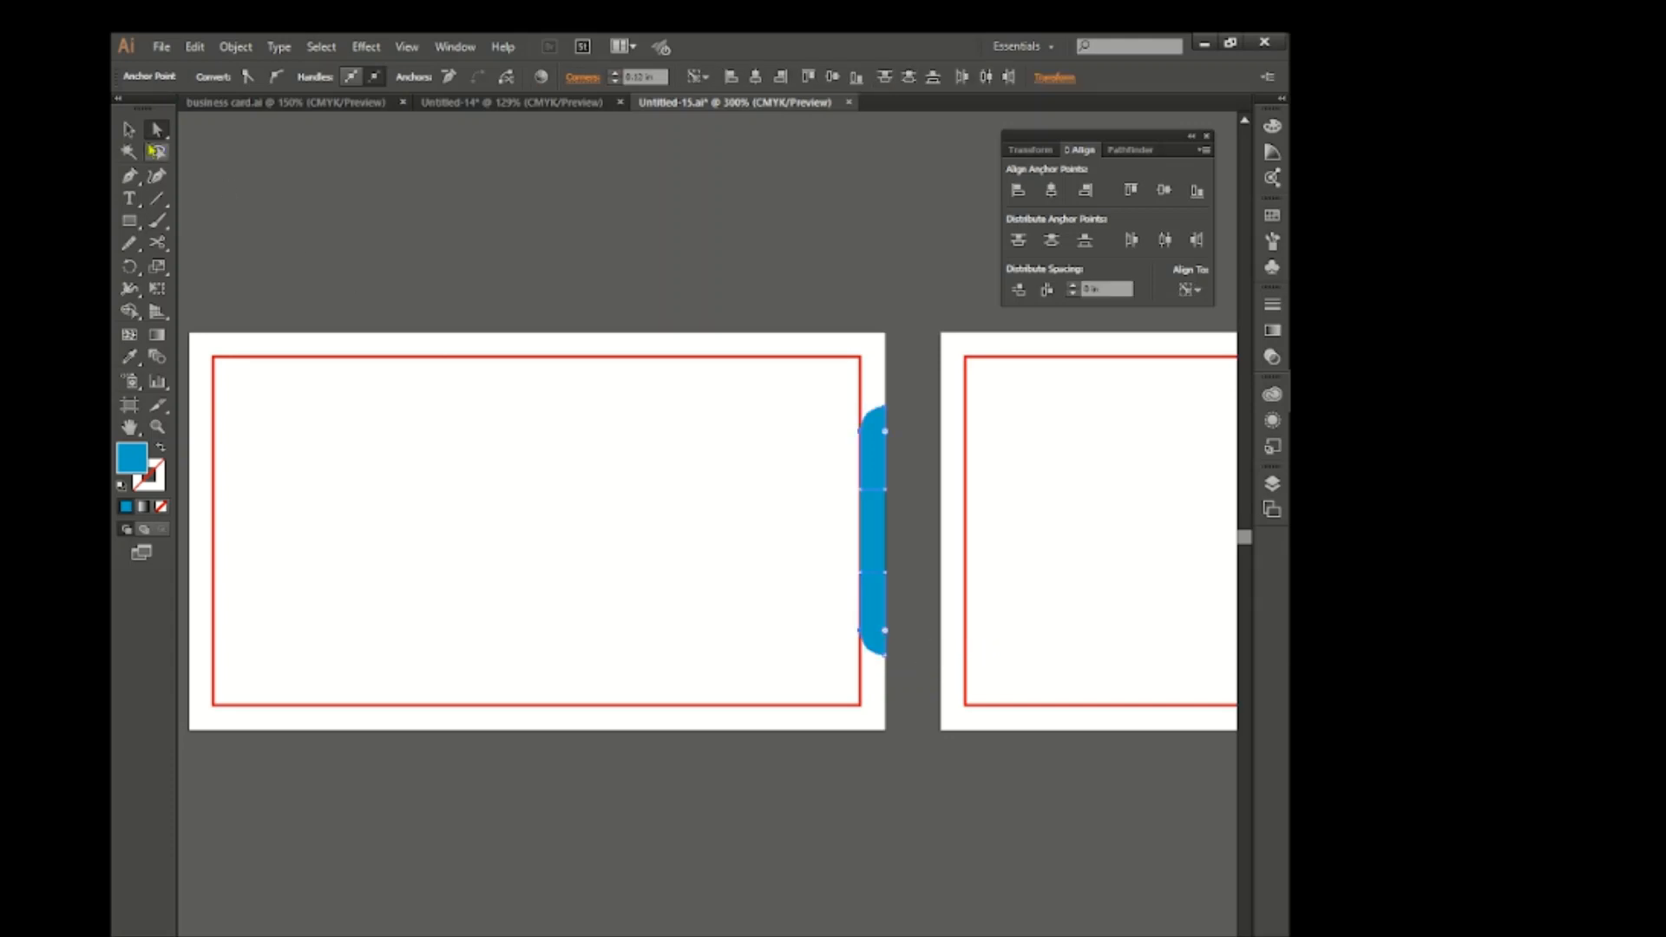
# Change the fill of all three strip segments to a darker blue
pyautogui.press('v')
pyautogui.click(875, 538)
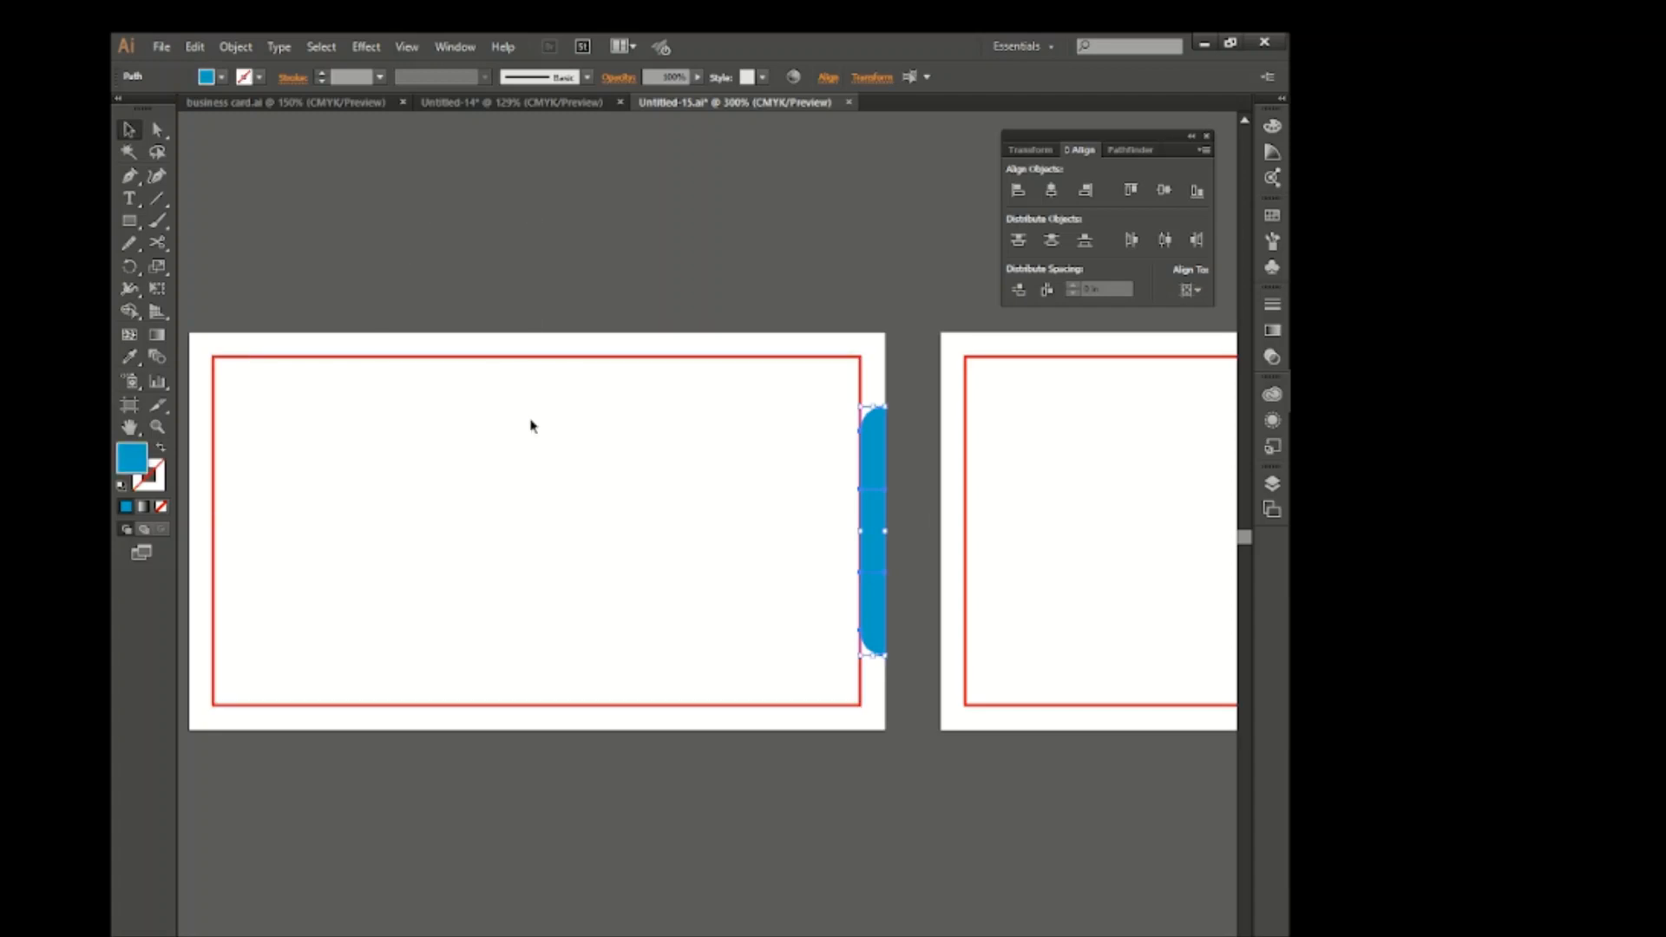
pyautogui.click(207, 76)
pyautogui.click(250, 123)
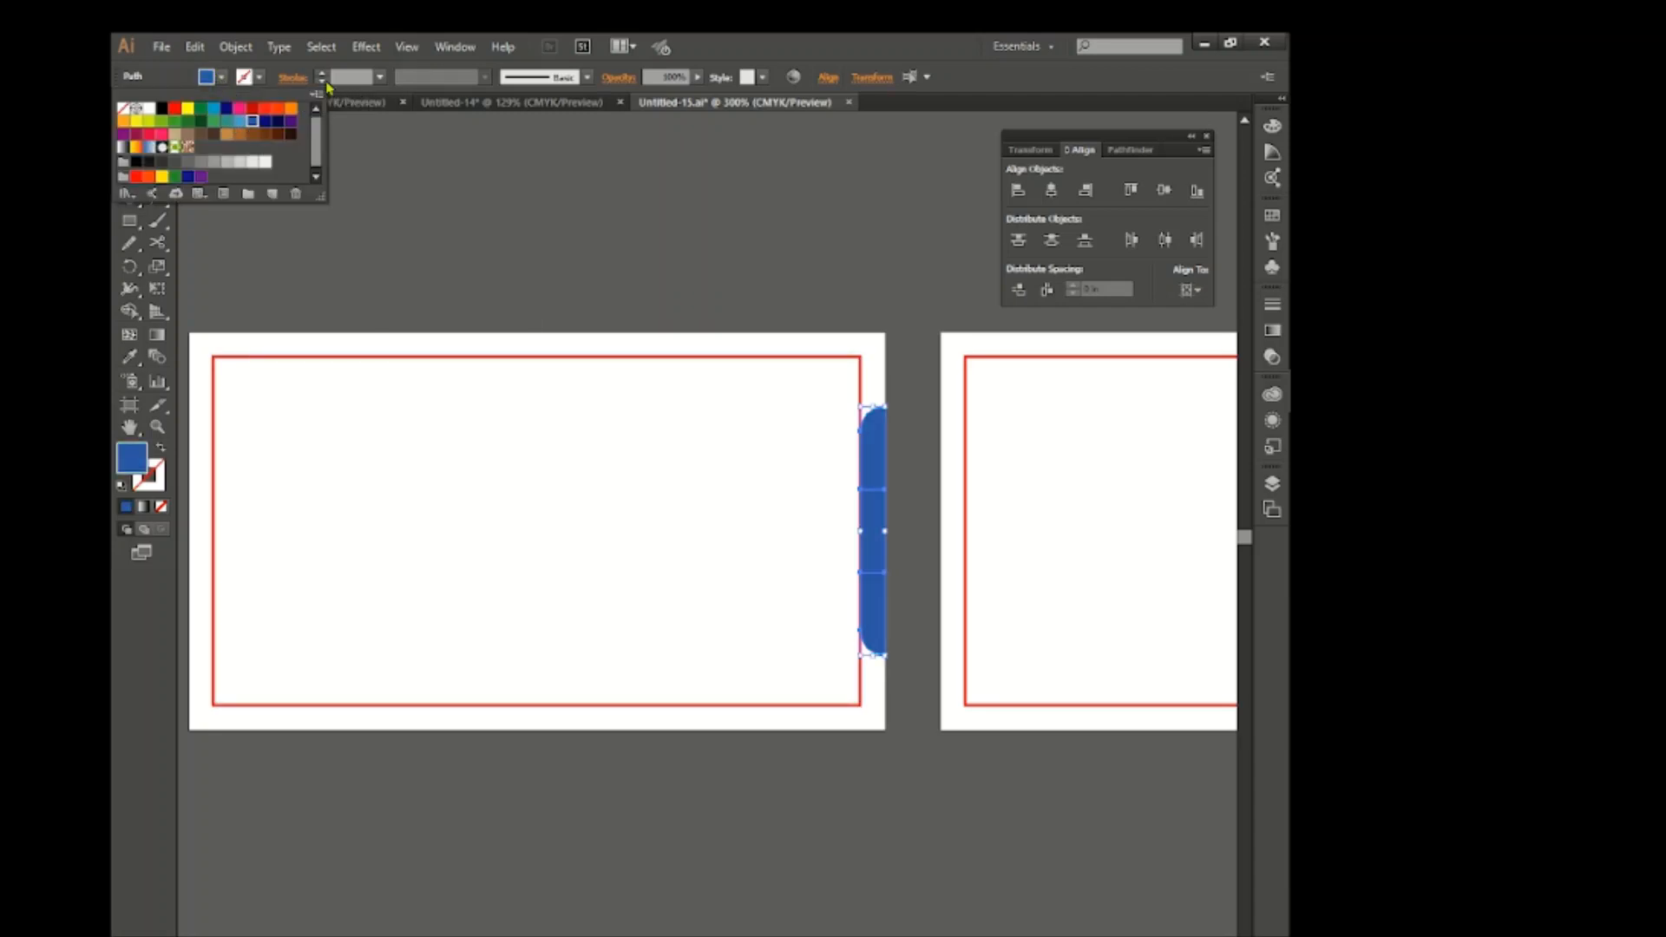
pyautogui.click(638, 545)
pyautogui.click(657, 544)
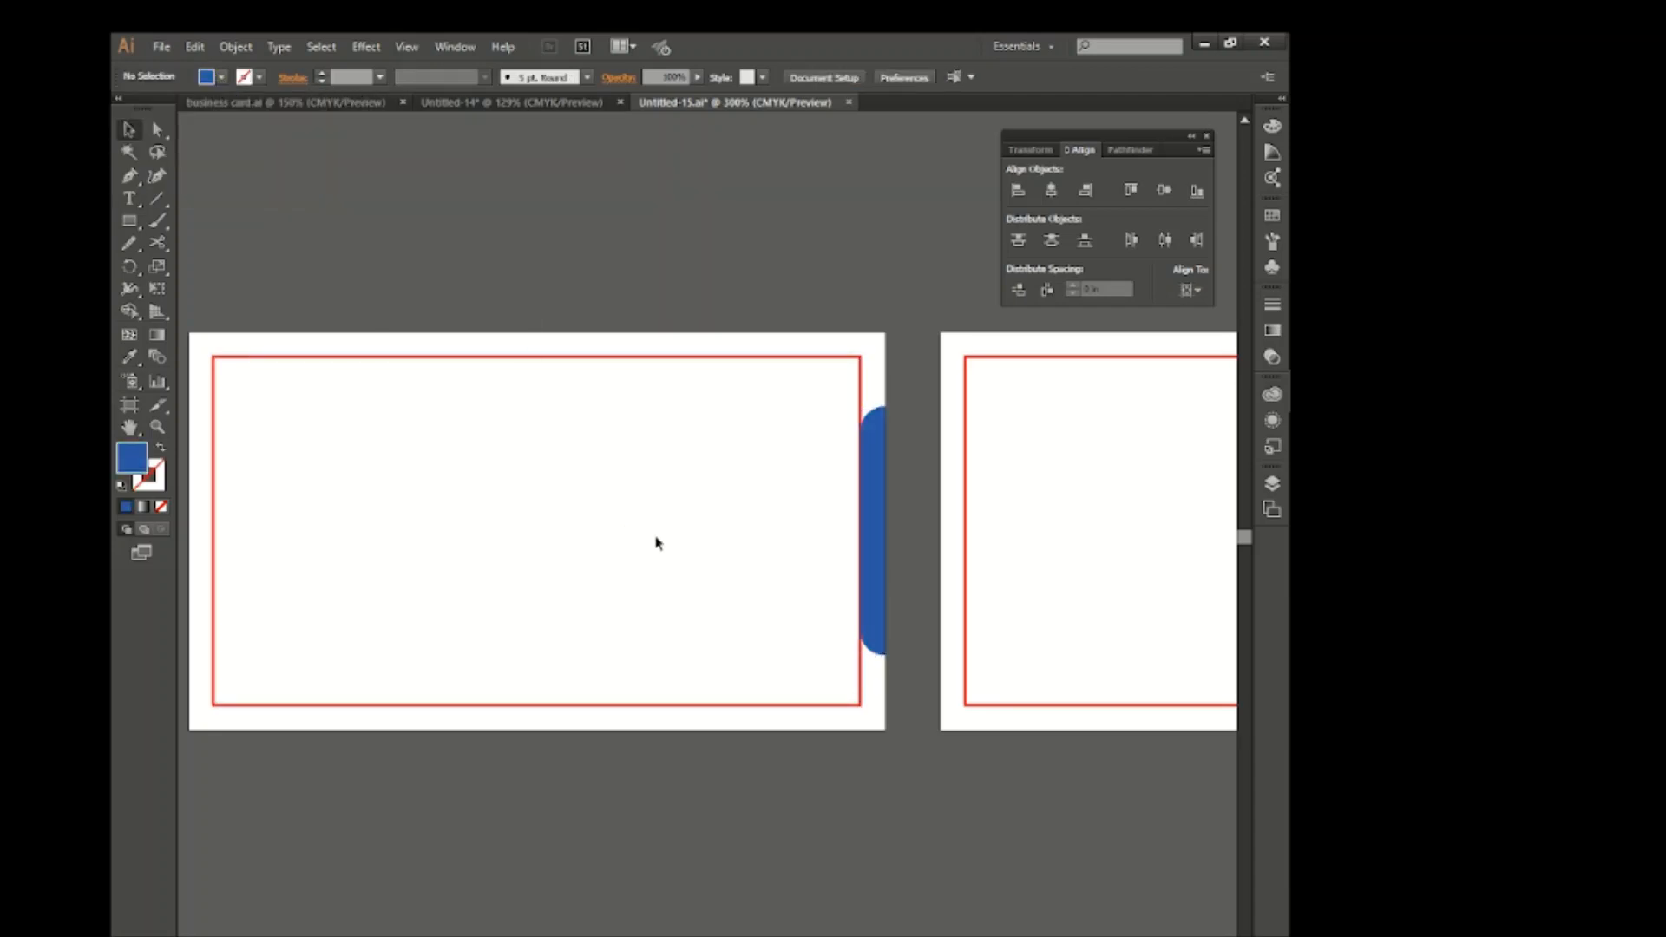
# Reduce the opacity of the strip's middle segment to 79% and of its bottom segment to 47%
pyautogui.click(870, 530)
pyautogui.scroll(-20, 683, 75)
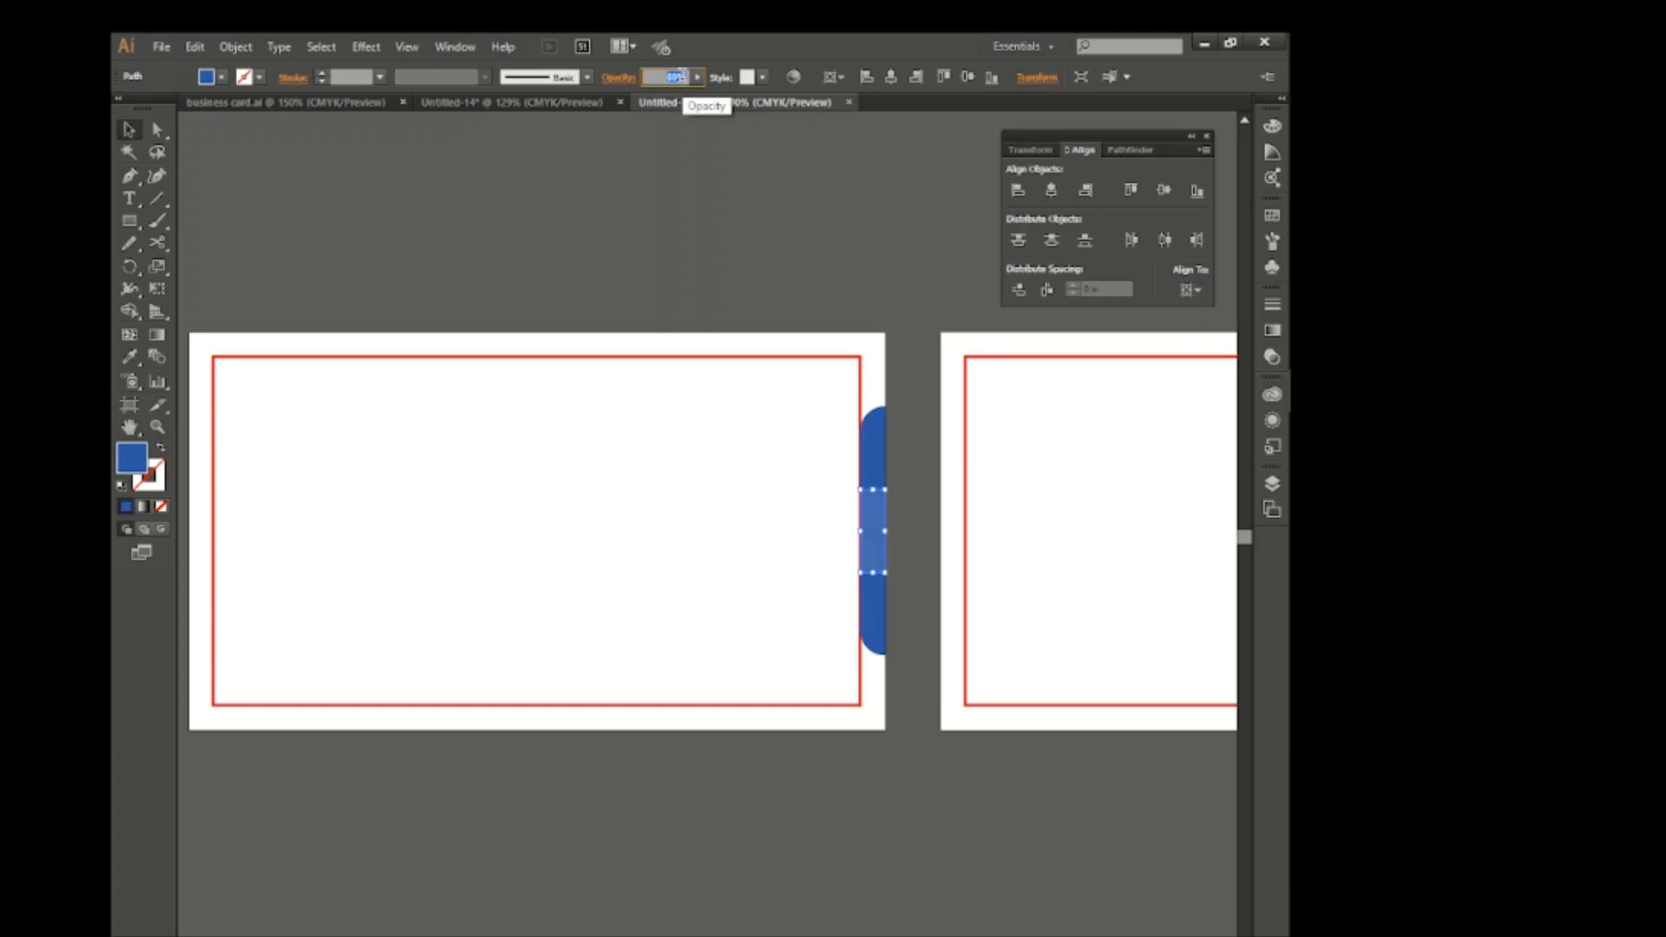
pyautogui.click(681, 440)
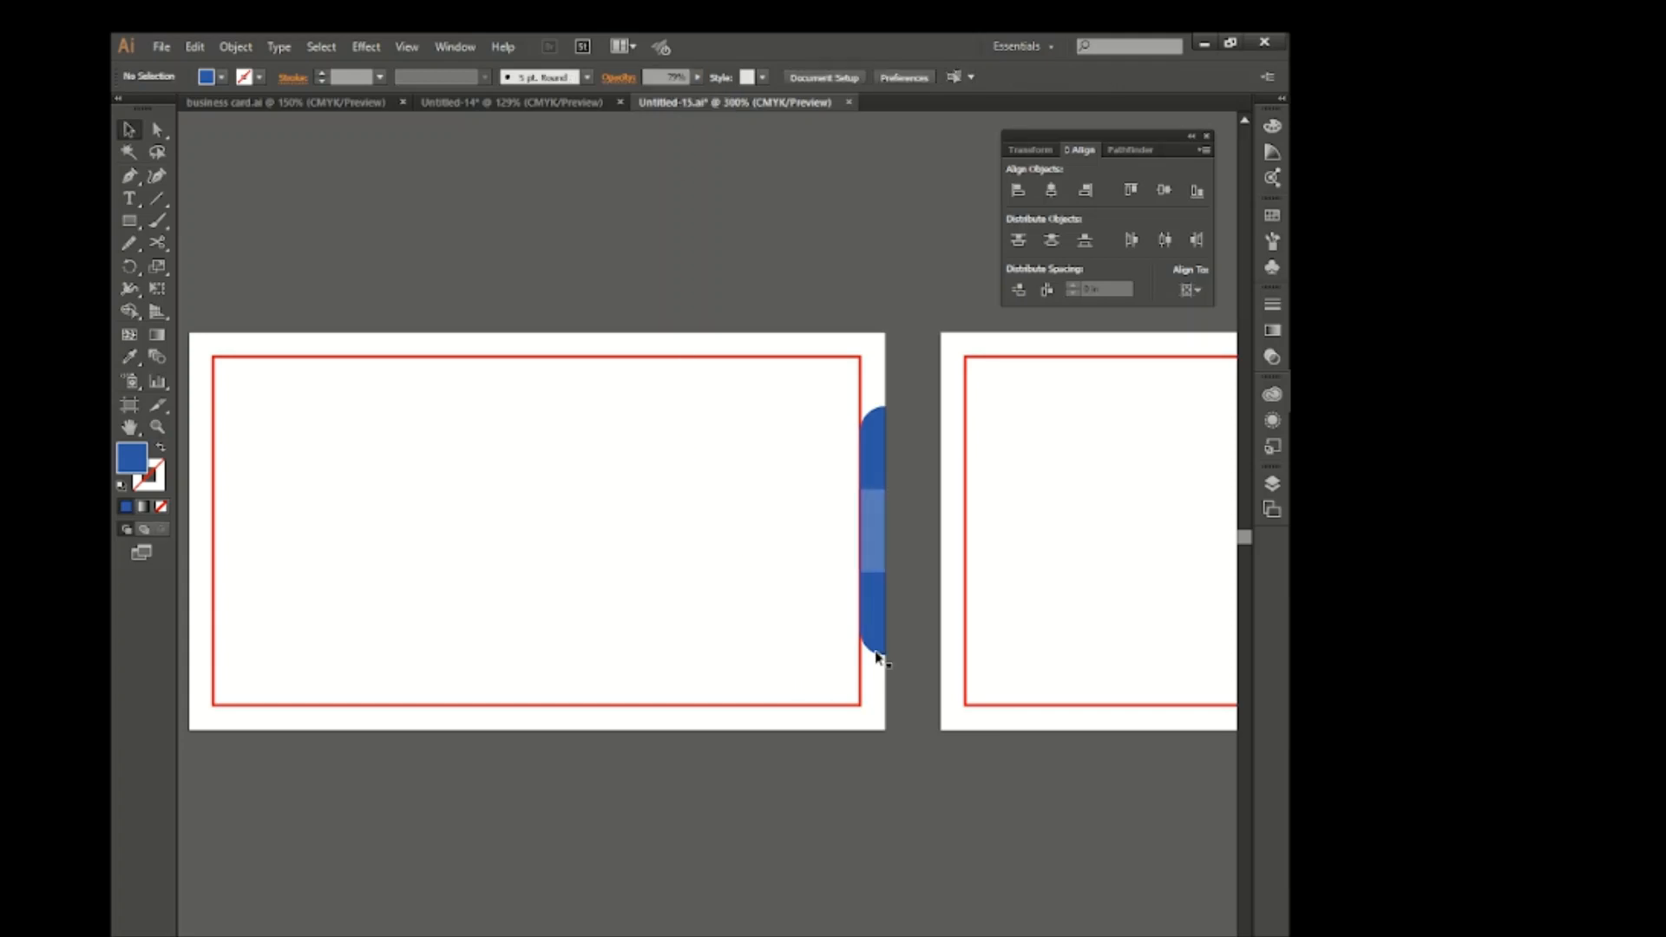
pyautogui.click(877, 646)
pyautogui.scroll(-20, 671, 75)
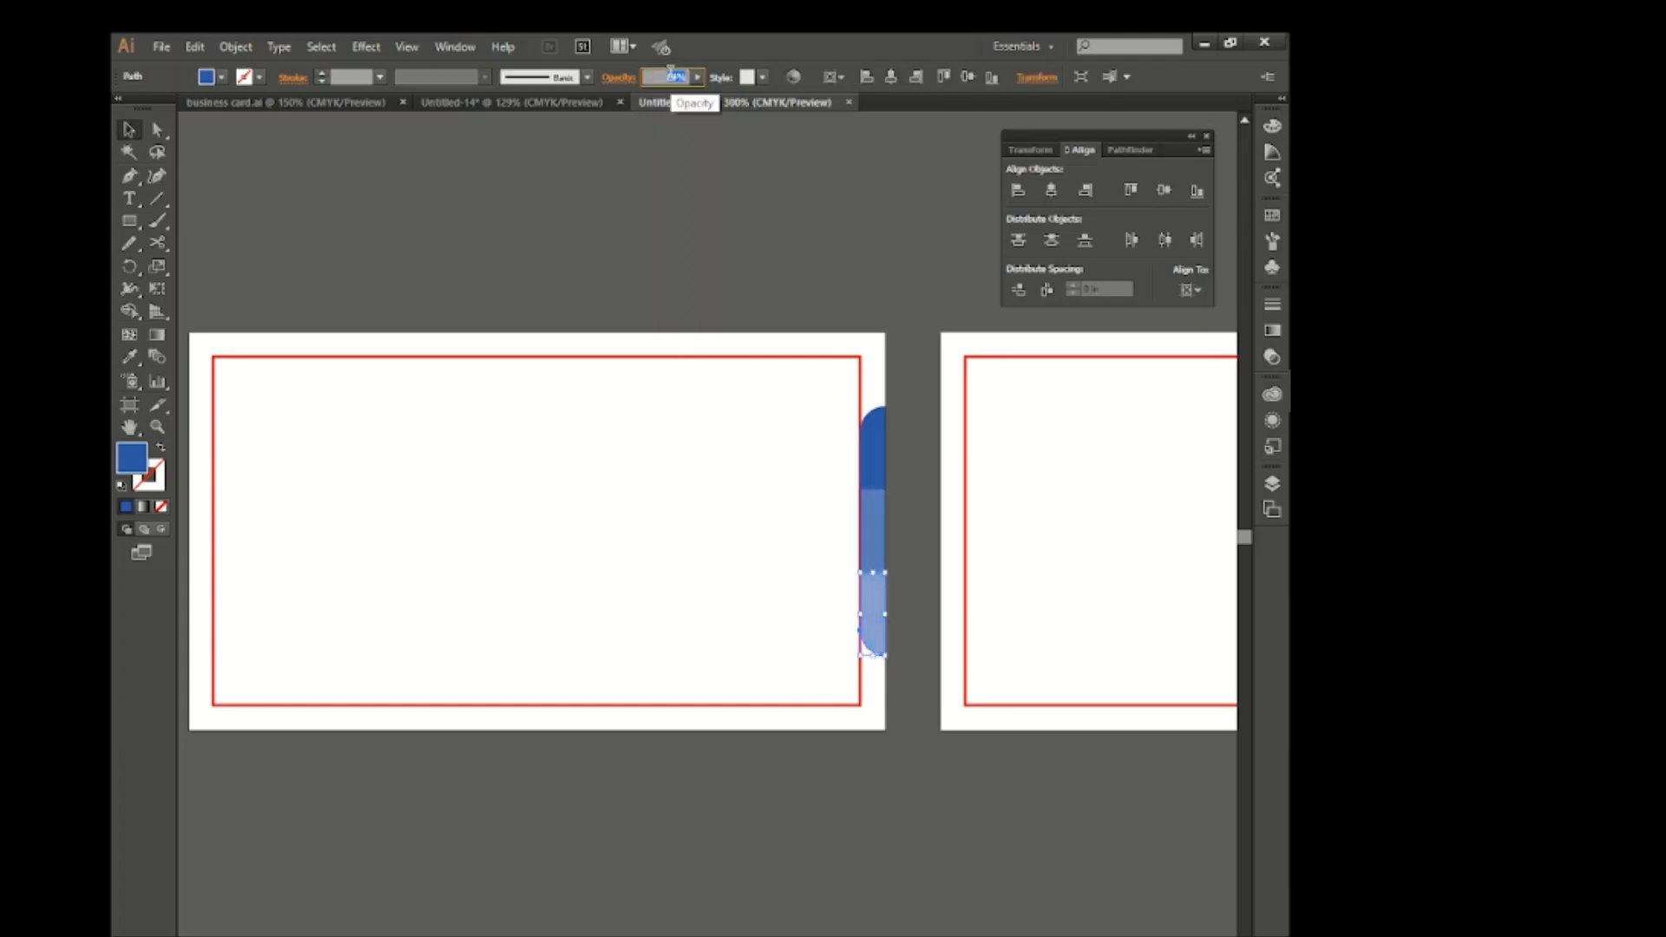
pyautogui.scroll(-1, 662, 434)
pyautogui.click(661, 434)
pyautogui.scroll(1, 661, 434)
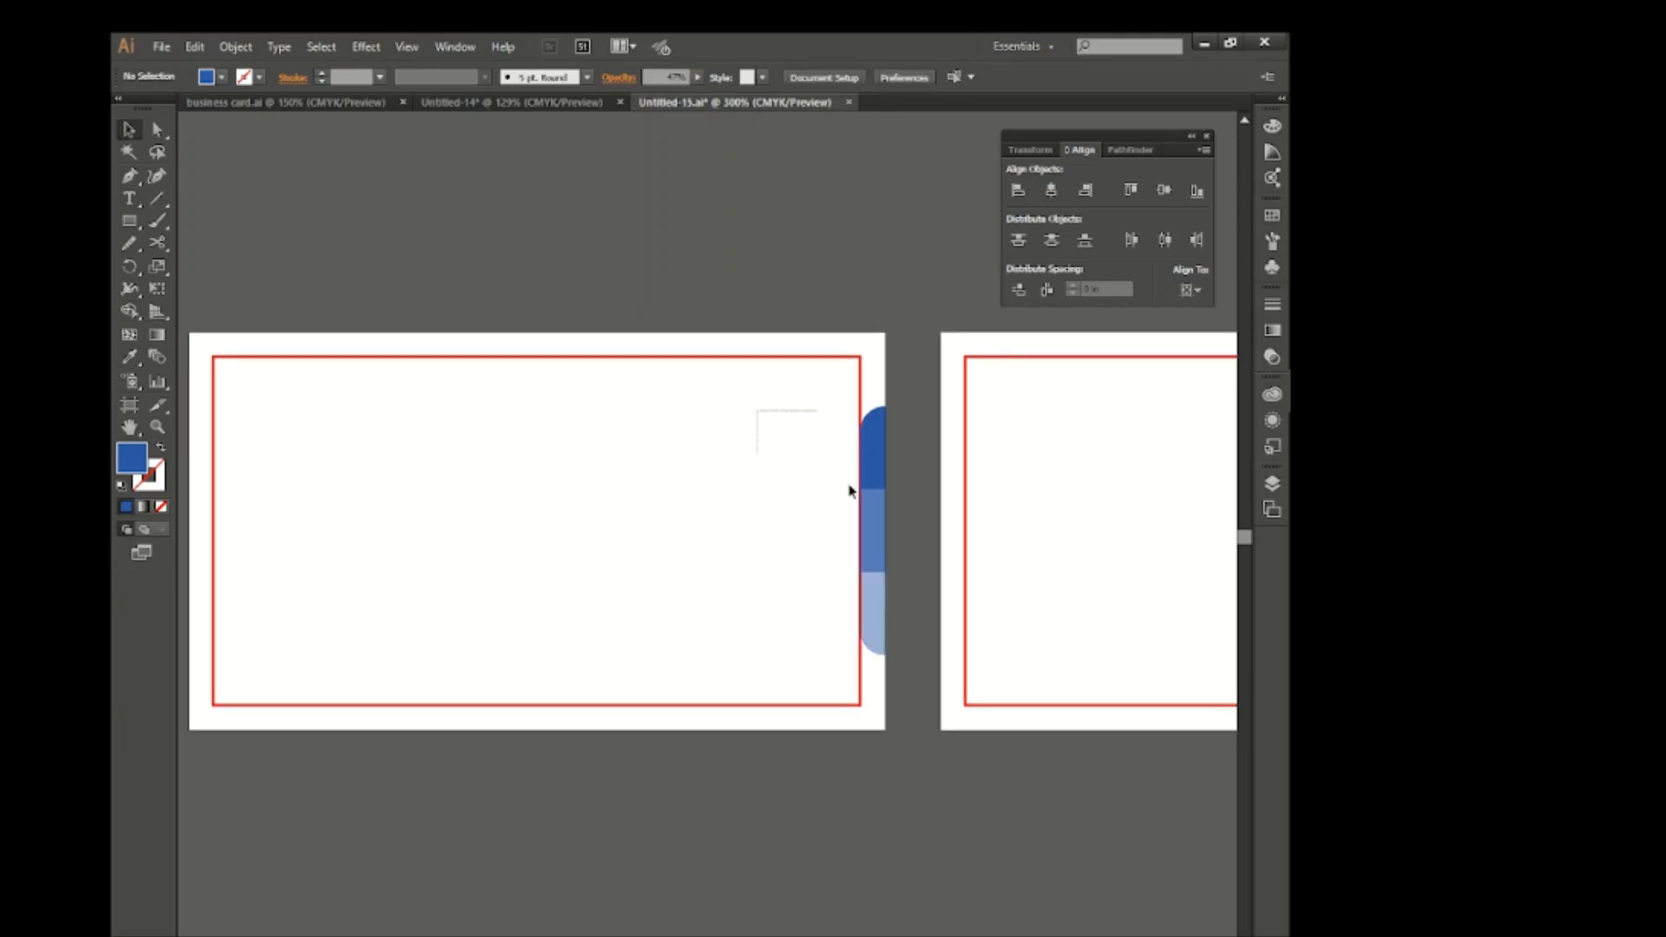
# Group the three strip segments and place a copy of the group near the first card's left edge
pyautogui.moveTo(849, 492); pyautogui.dragTo(929, 629)
pyautogui.click(749, 767)
pyautogui.moveTo(885, 550); pyautogui.dragTo(257, 512)
pyautogui.hscroll(-1, 257, 512)
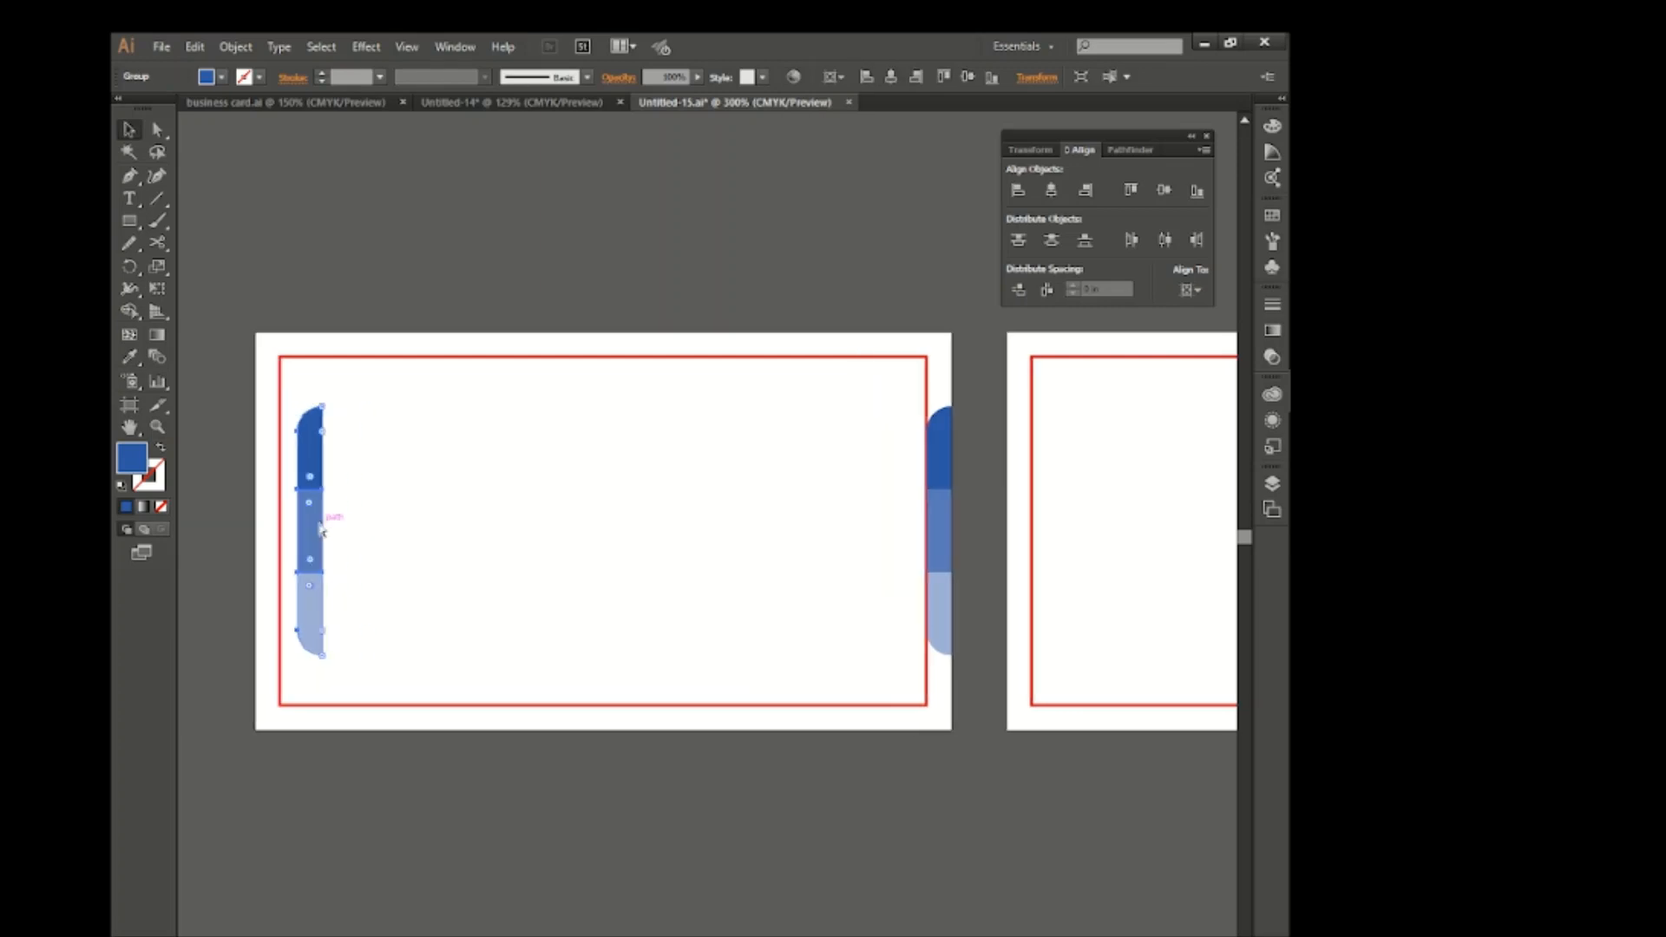
# Reflect the copied strip across the vertical axis and move it into the first card's left margin, flush with the edge
pyautogui.rightClick(316, 526)
pyautogui.moveTo(420, 660)
pyautogui.click(680, 724)
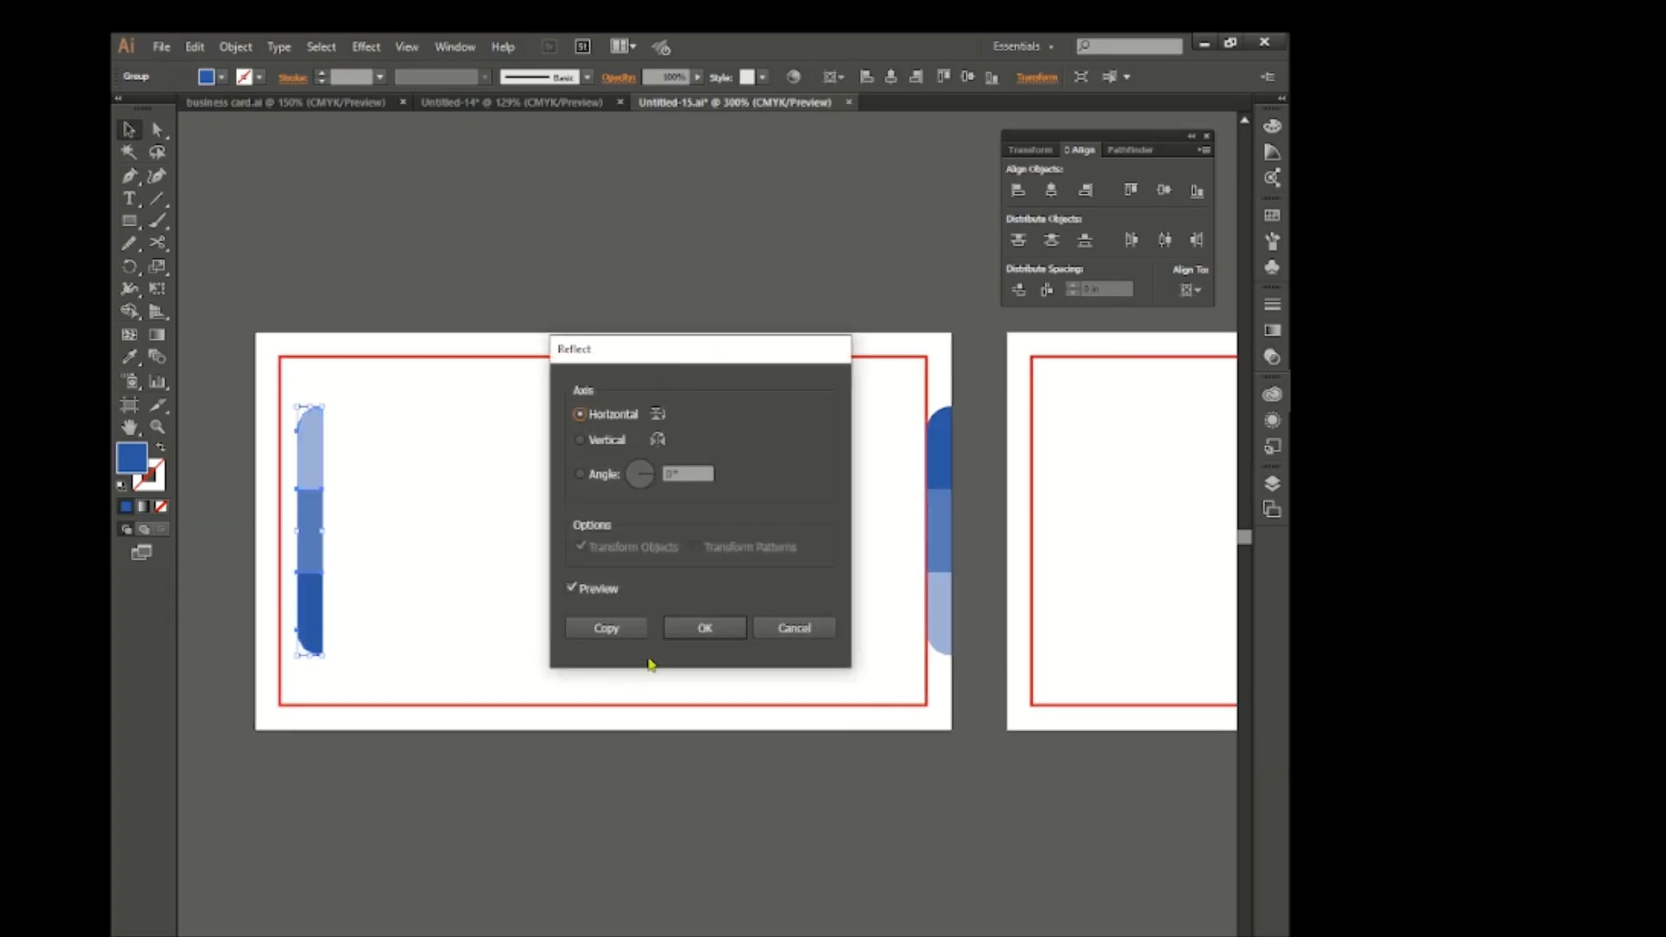
pyautogui.click(620, 441)
pyautogui.click(699, 630)
pyautogui.moveTo(315, 533); pyautogui.dragTo(264, 526)
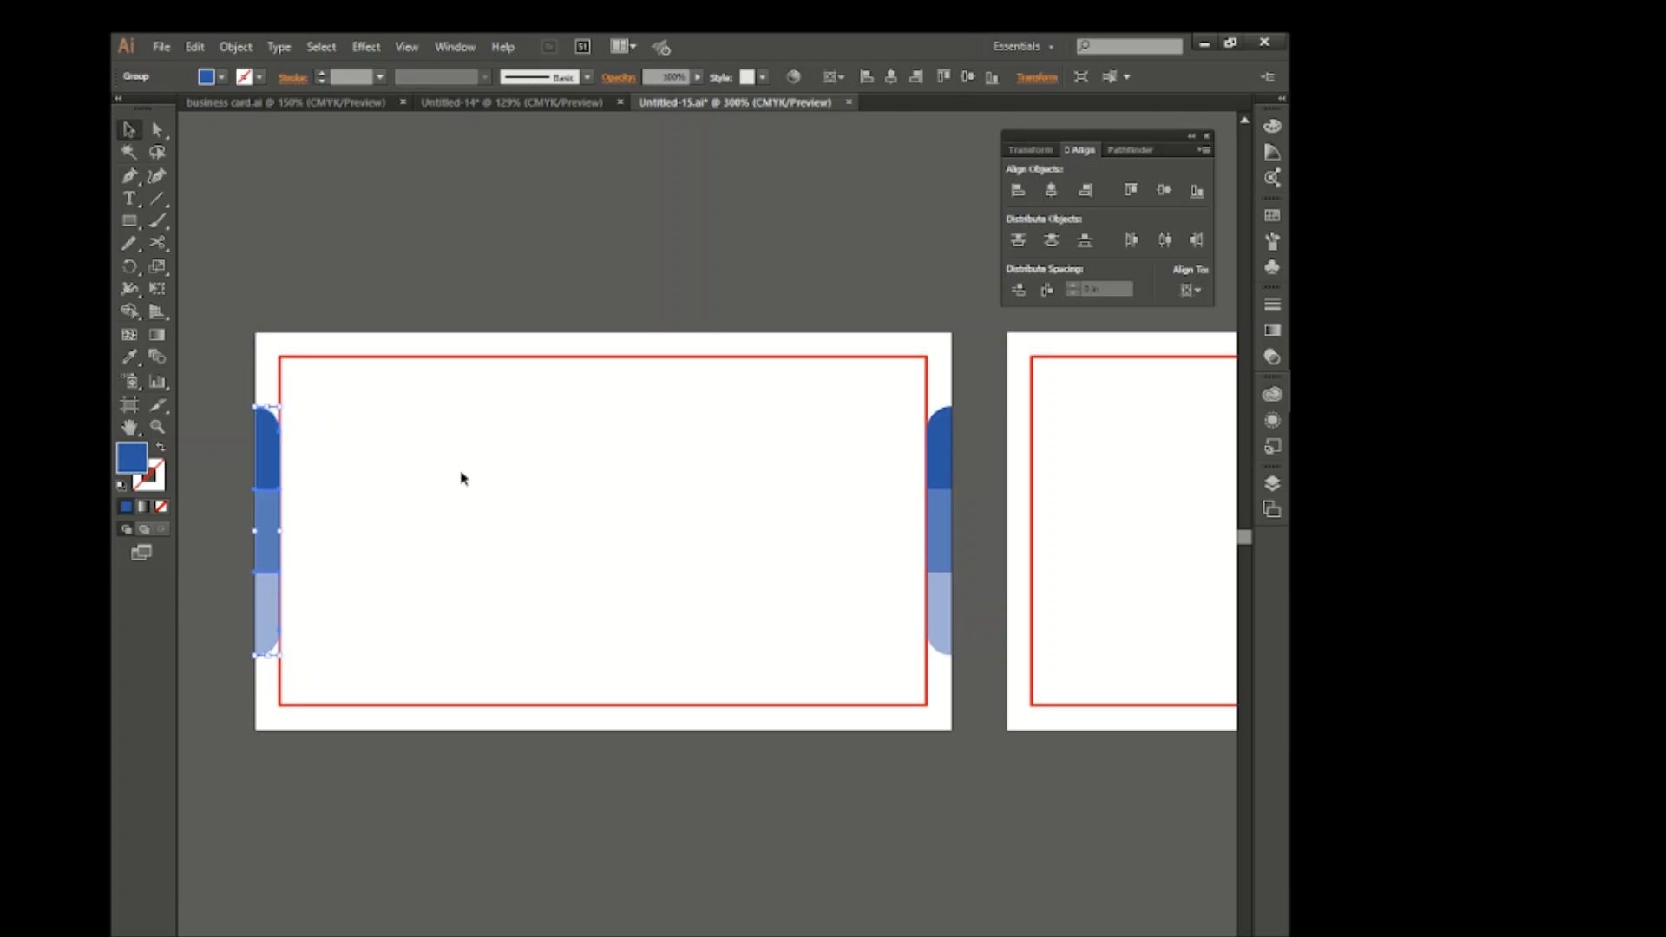
pyautogui.click(481, 563)
# Create a 3.5 by 2 in rectangle and fill it with black
pyautogui.click(128, 223)
pyautogui.click(588, 503)
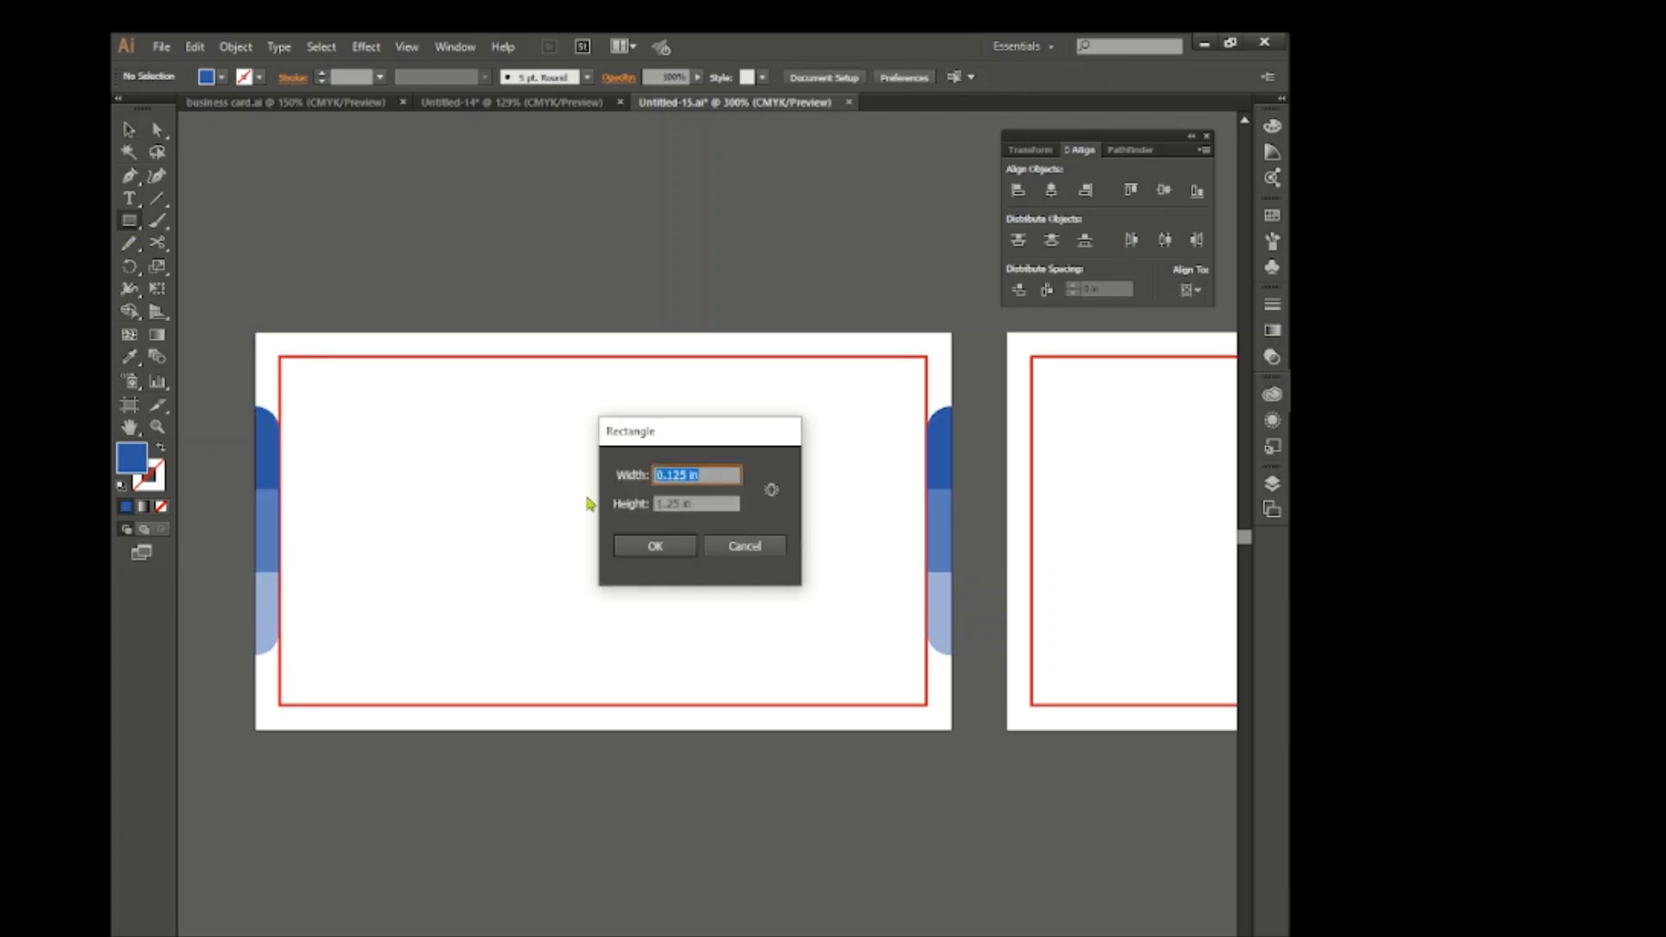
pyautogui.press('Tab')
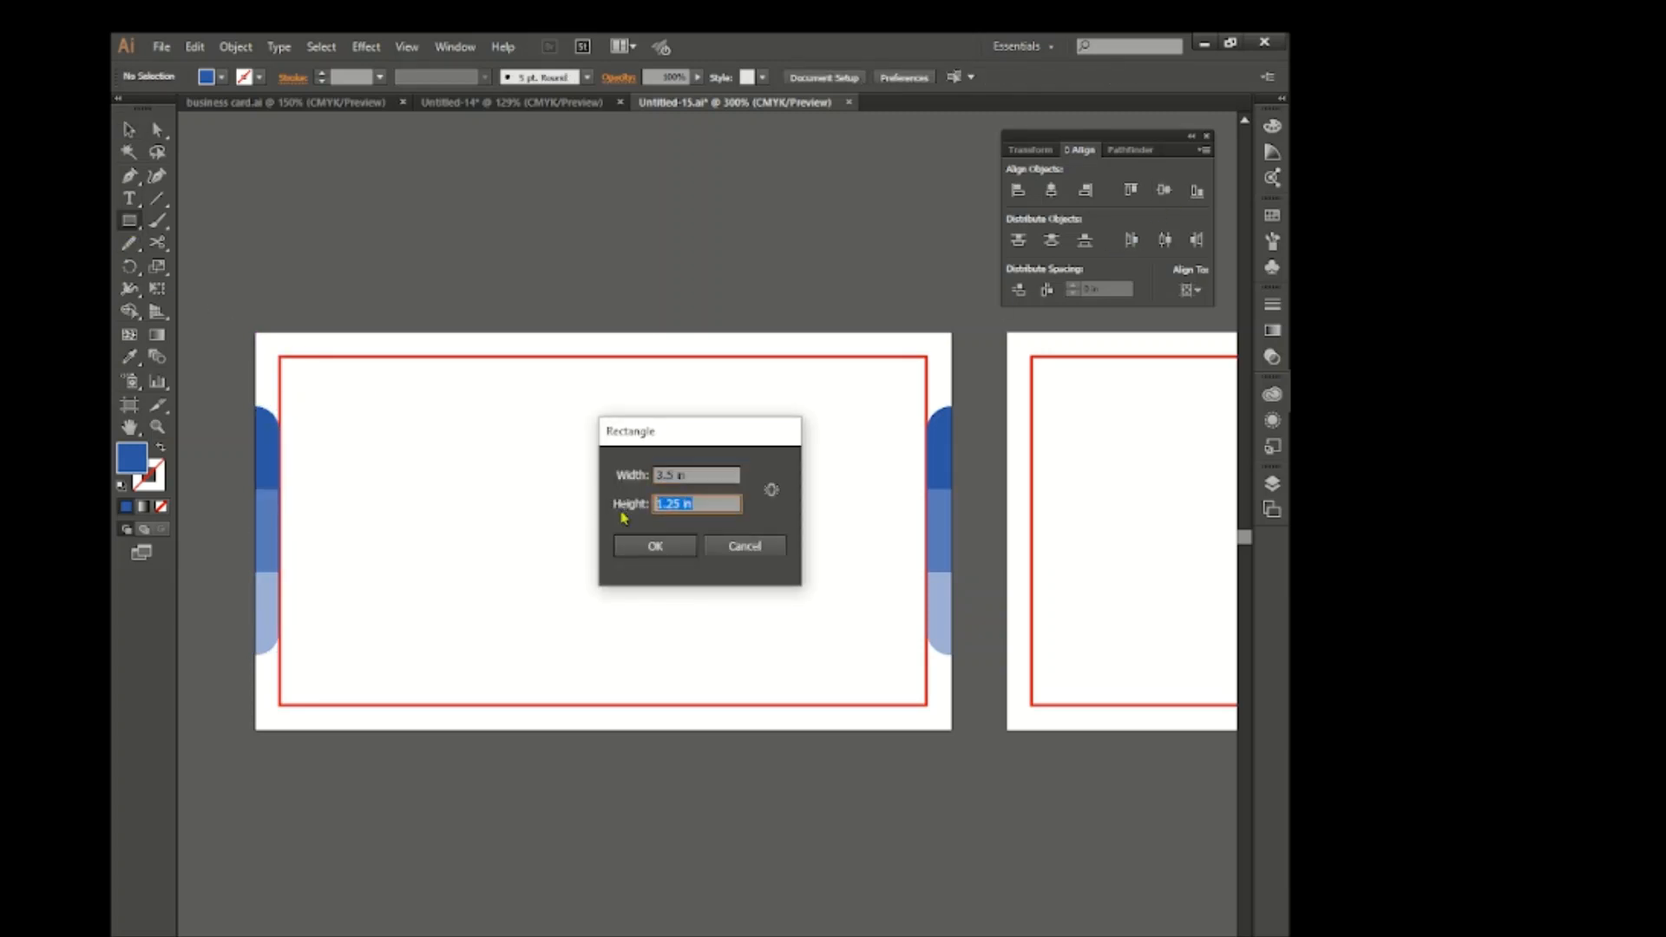
pyautogui.write('2')
pyautogui.press('Return')
pyautogui.click(206, 77)
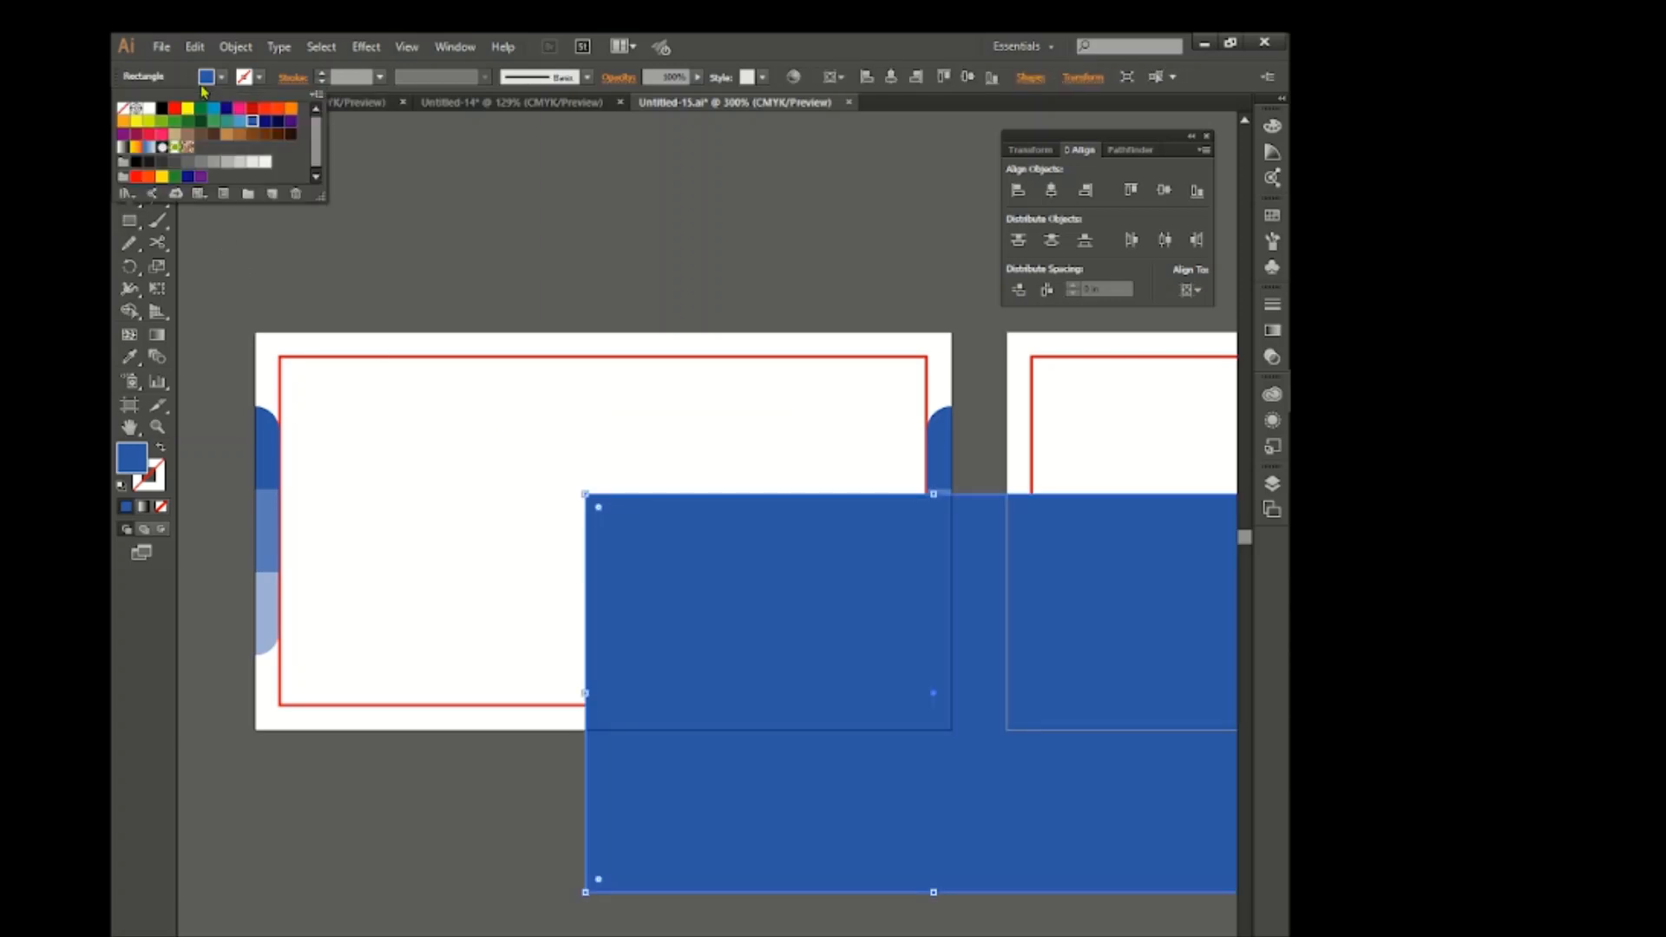
pyautogui.click(164, 108)
# Centre the black rectangle on the first card's artboard and send it to the back
pyautogui.click(1051, 191)
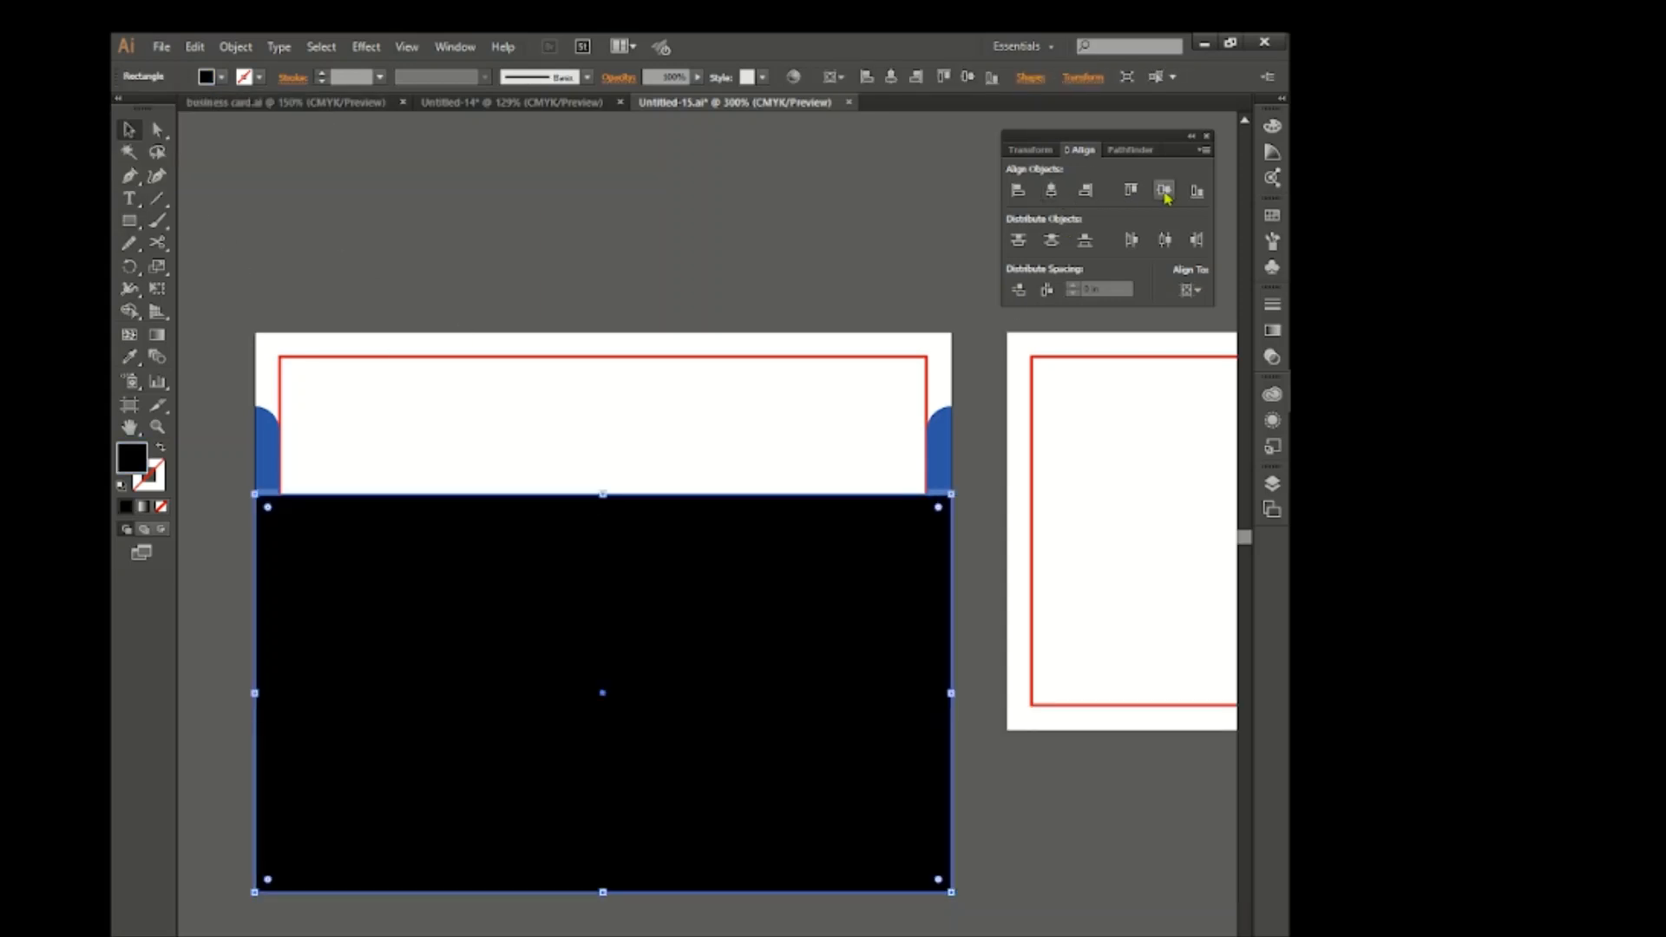
pyautogui.click(1163, 190)
pyautogui.rightClick(710, 402)
pyautogui.moveTo(794, 661)
pyautogui.click(979, 722)
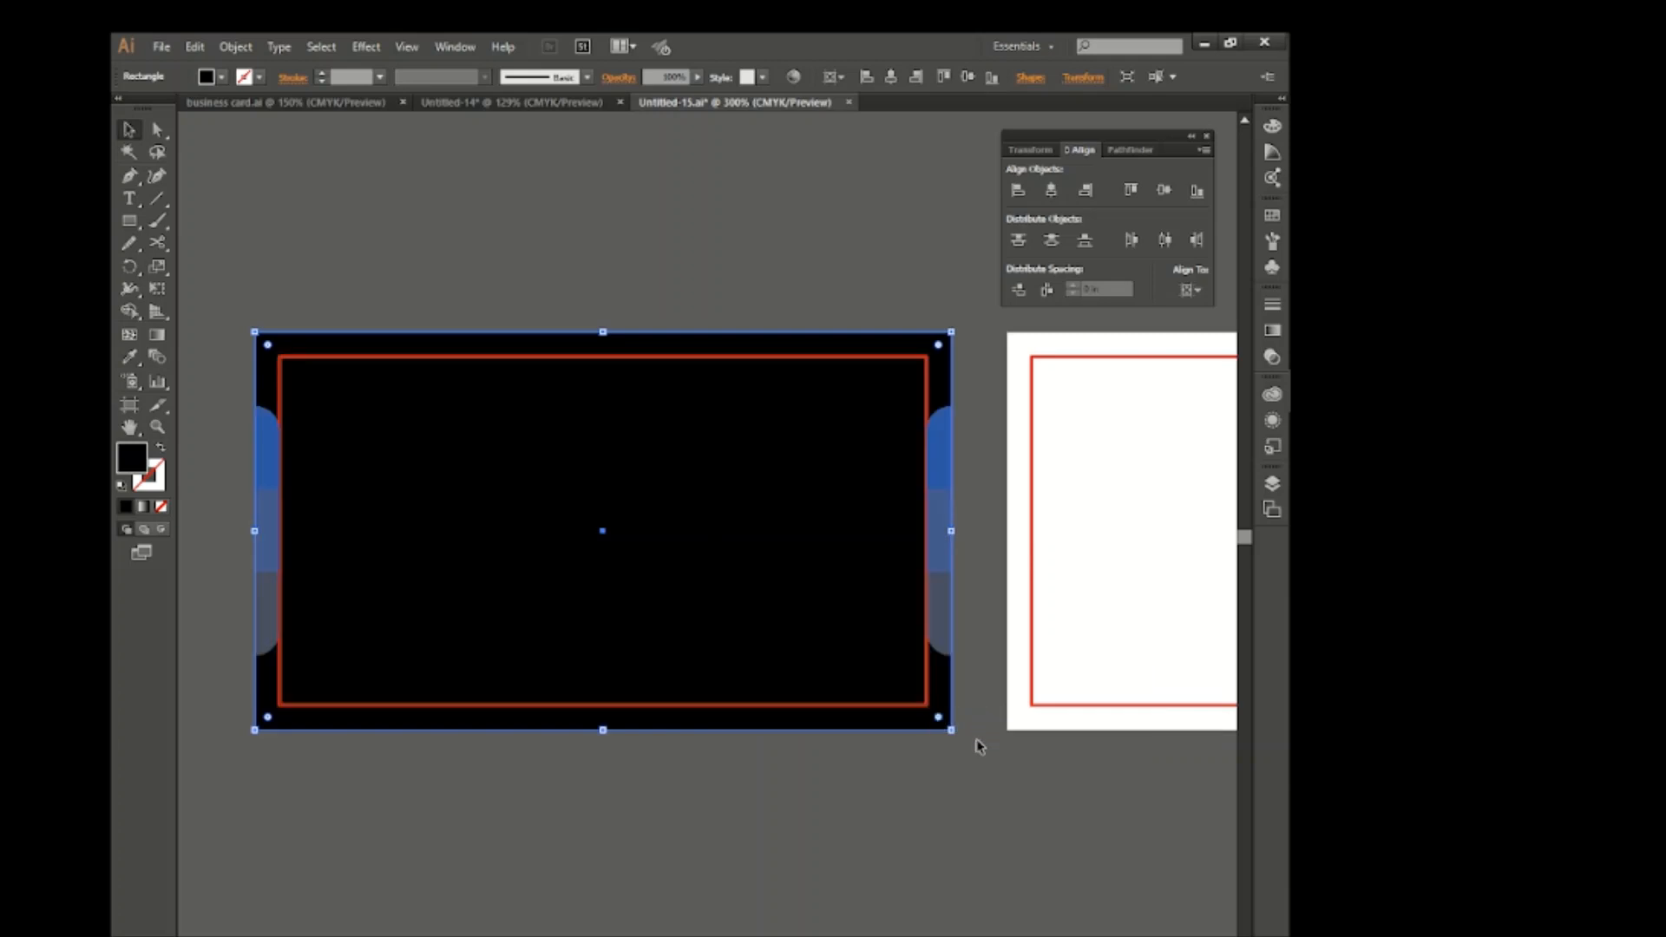
pyautogui.click(907, 839)
# Select only the two side strips on the first card and change their fill to light cyan-blue
pyautogui.moveTo(899, 351); pyautogui.dragTo(965, 602)
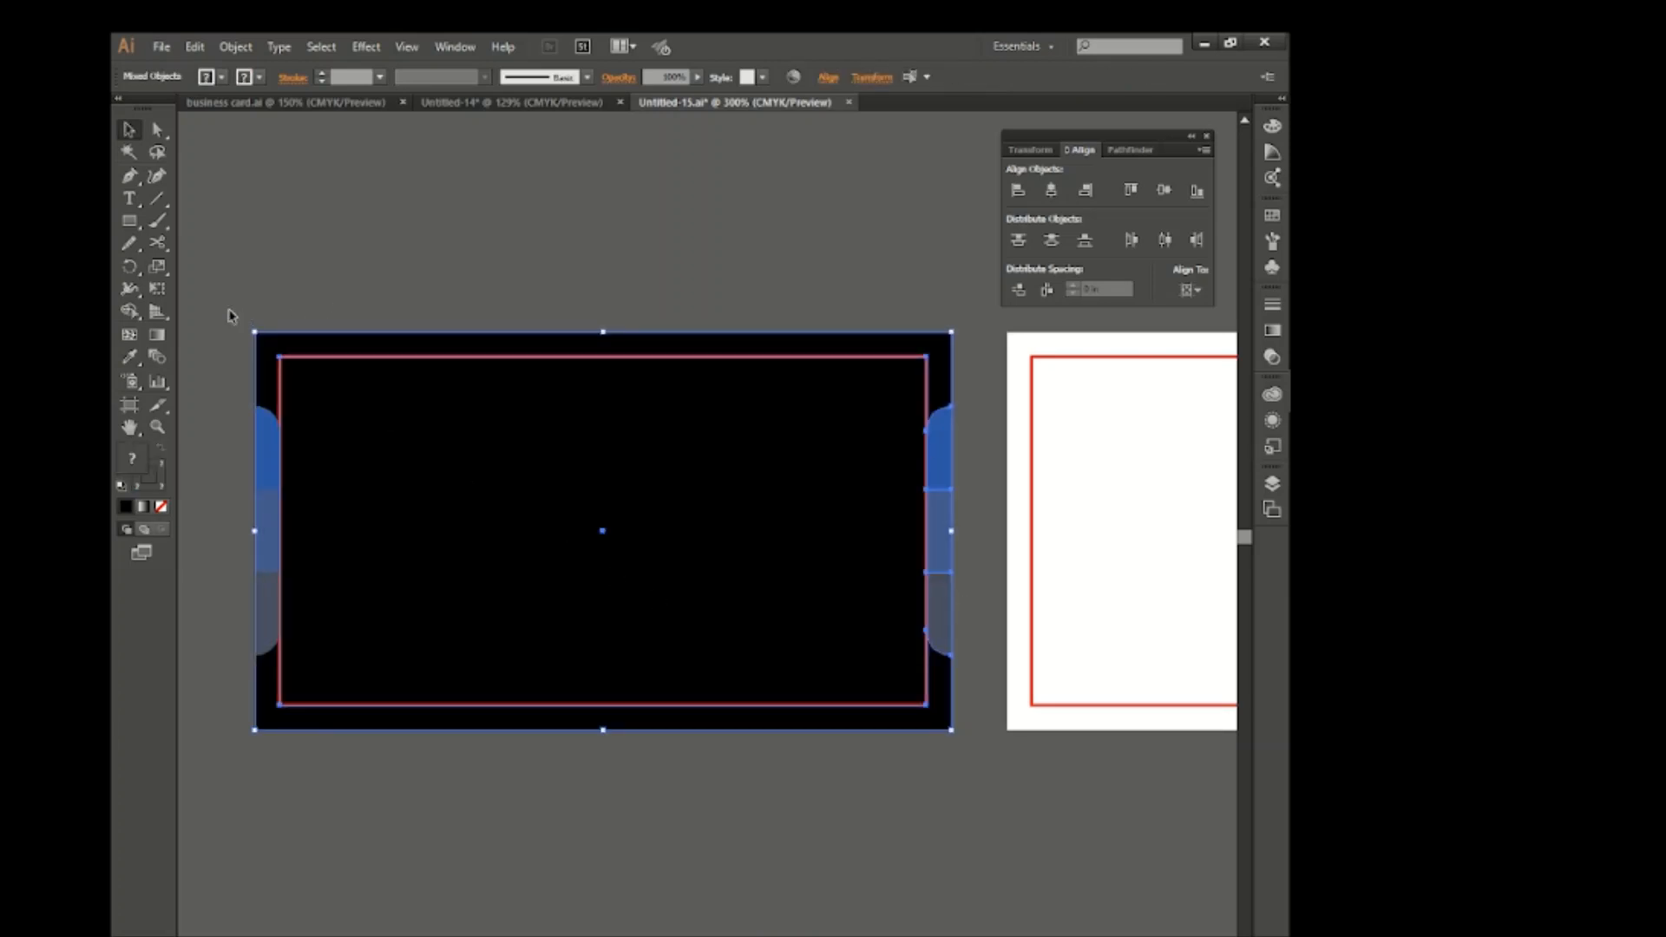
pyautogui.moveTo(273, 327); pyautogui.dragTo(348, 621)
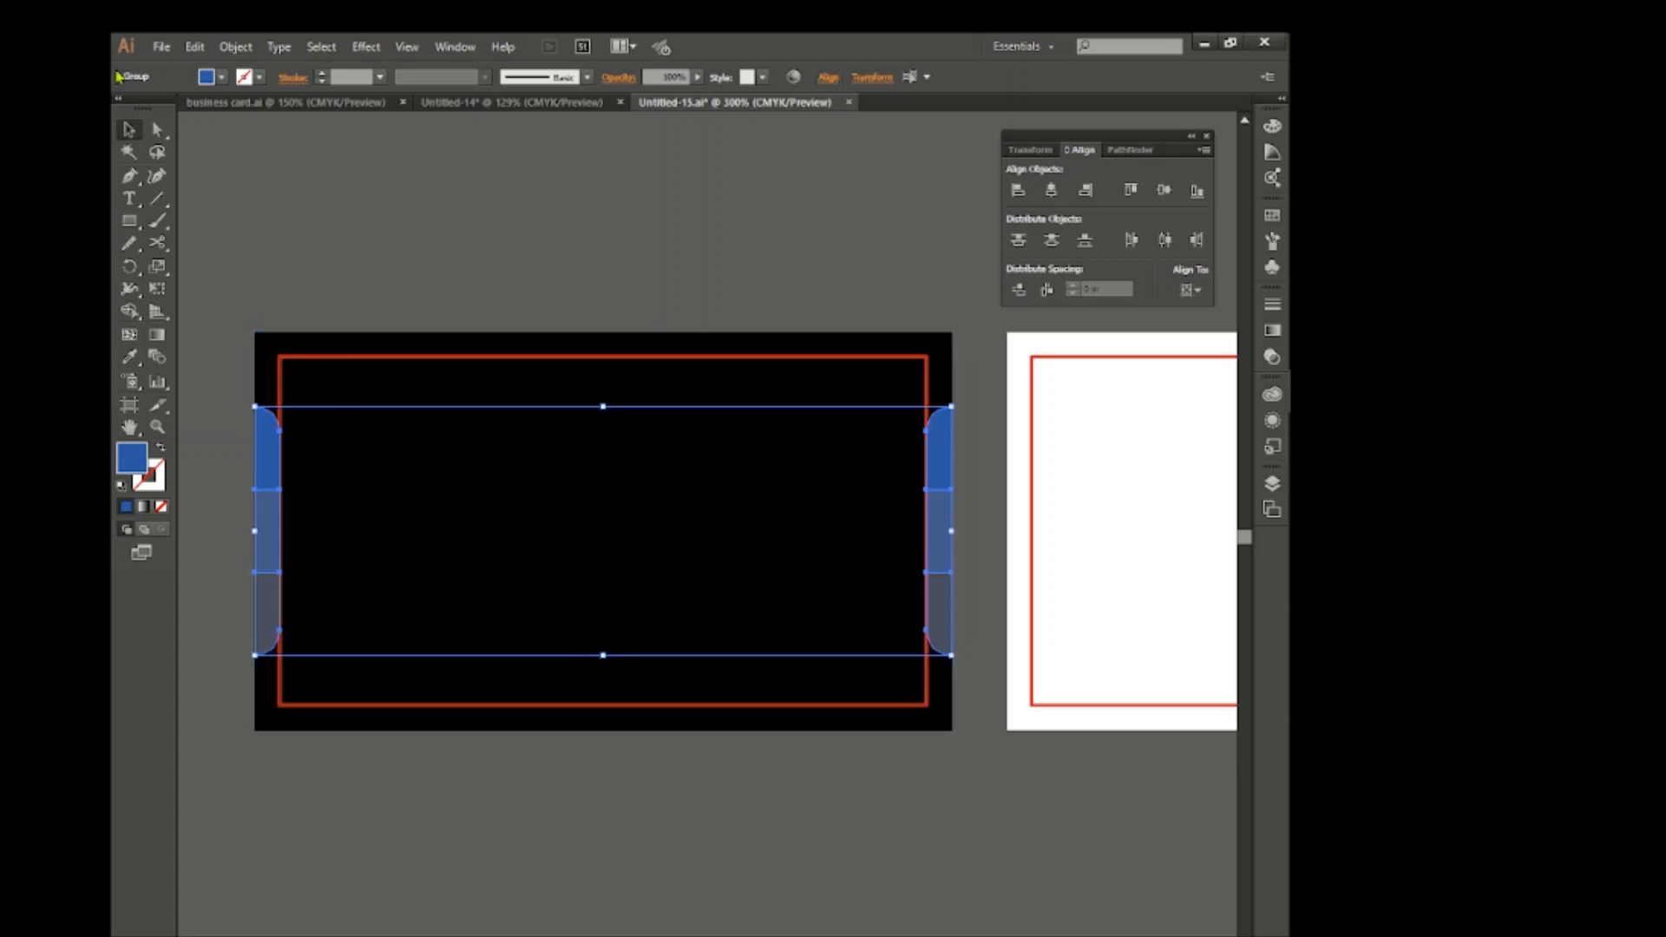
pyautogui.click(206, 77)
pyautogui.click(211, 109)
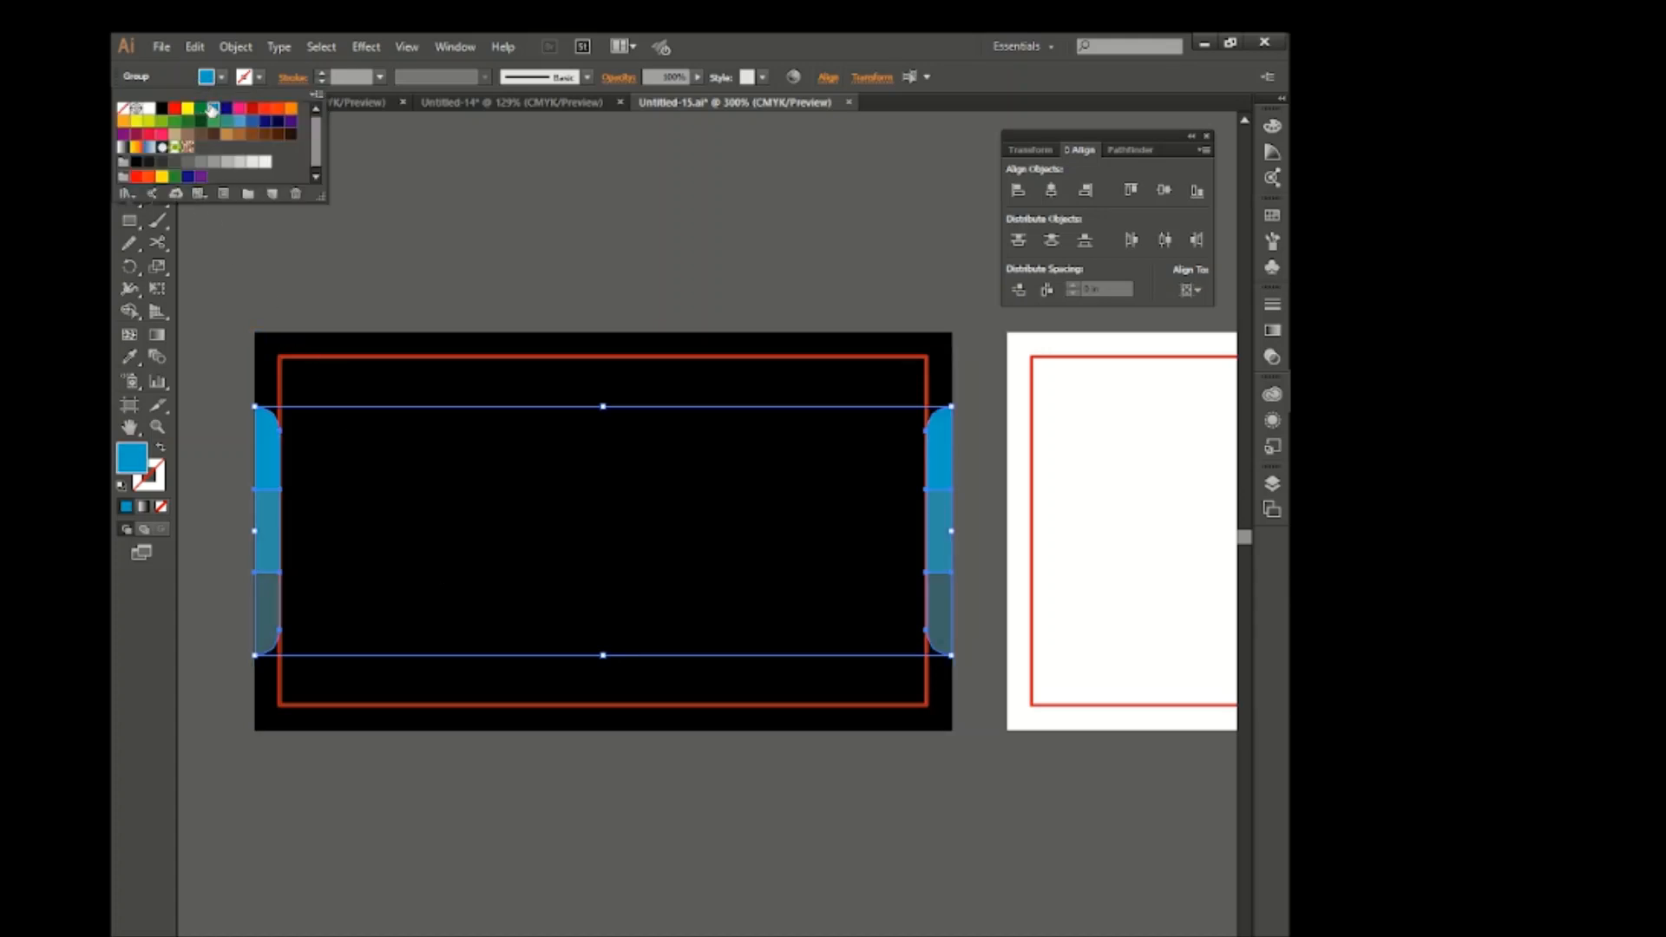
pyautogui.click(560, 230)
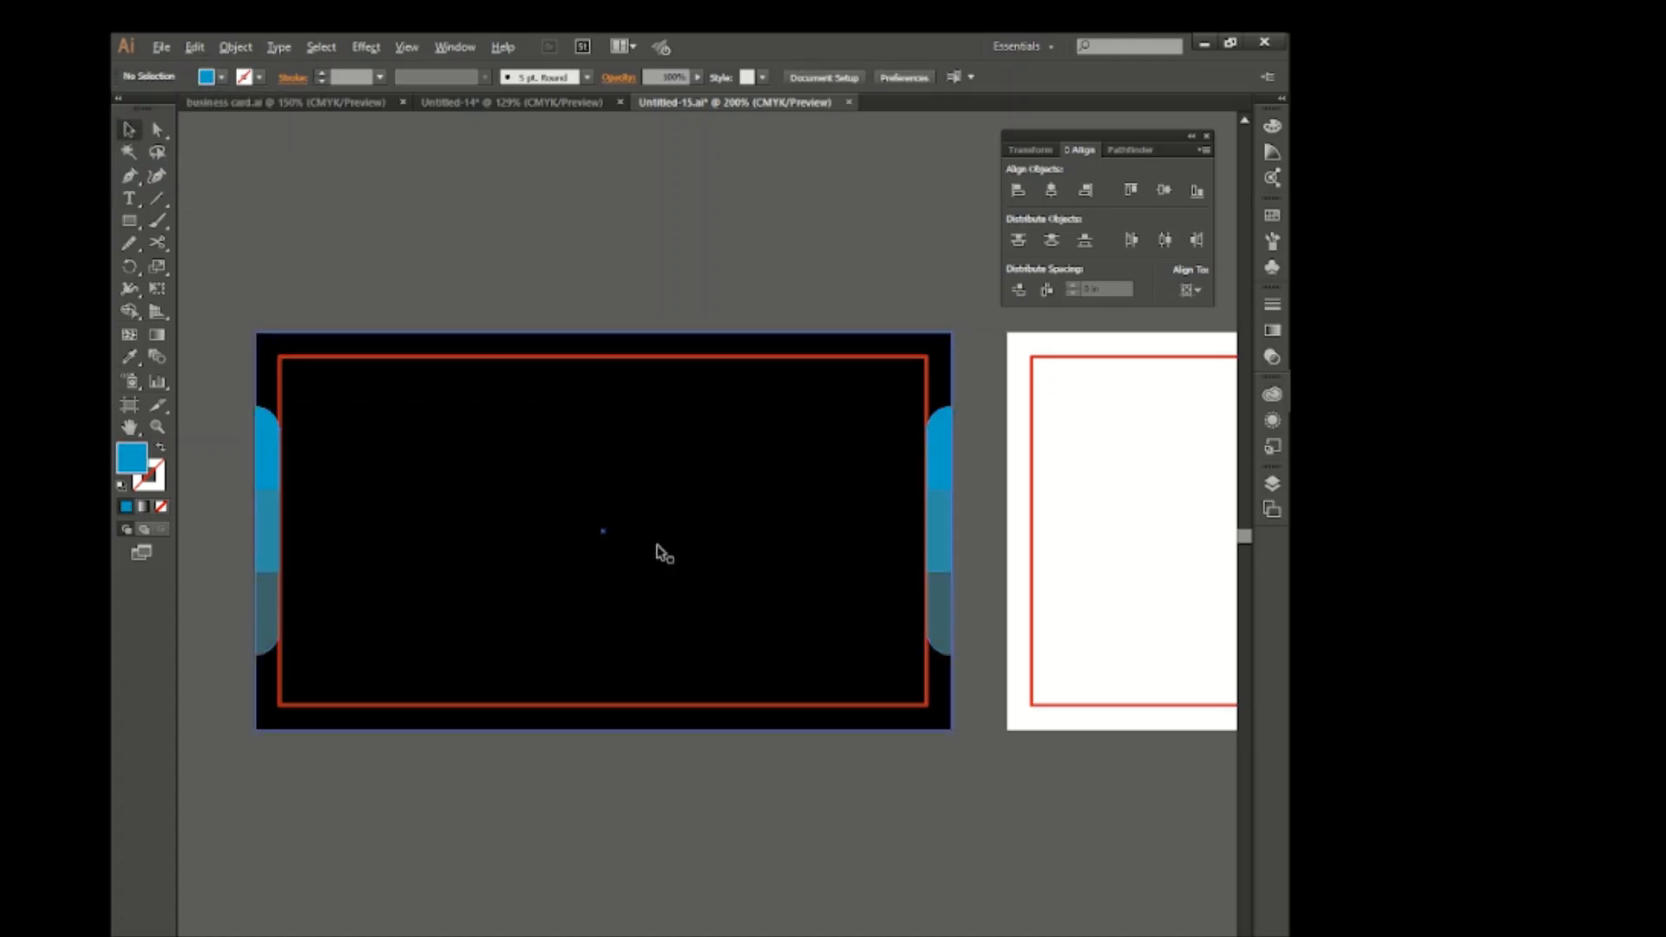
# Draw a black-filled rectangle covering the full width of the second card's upper half
pyautogui.scroll(-1, 657, 548)
pyautogui.hscroll(1, 657, 548)
pyautogui.hscroll(4, 666, 554)
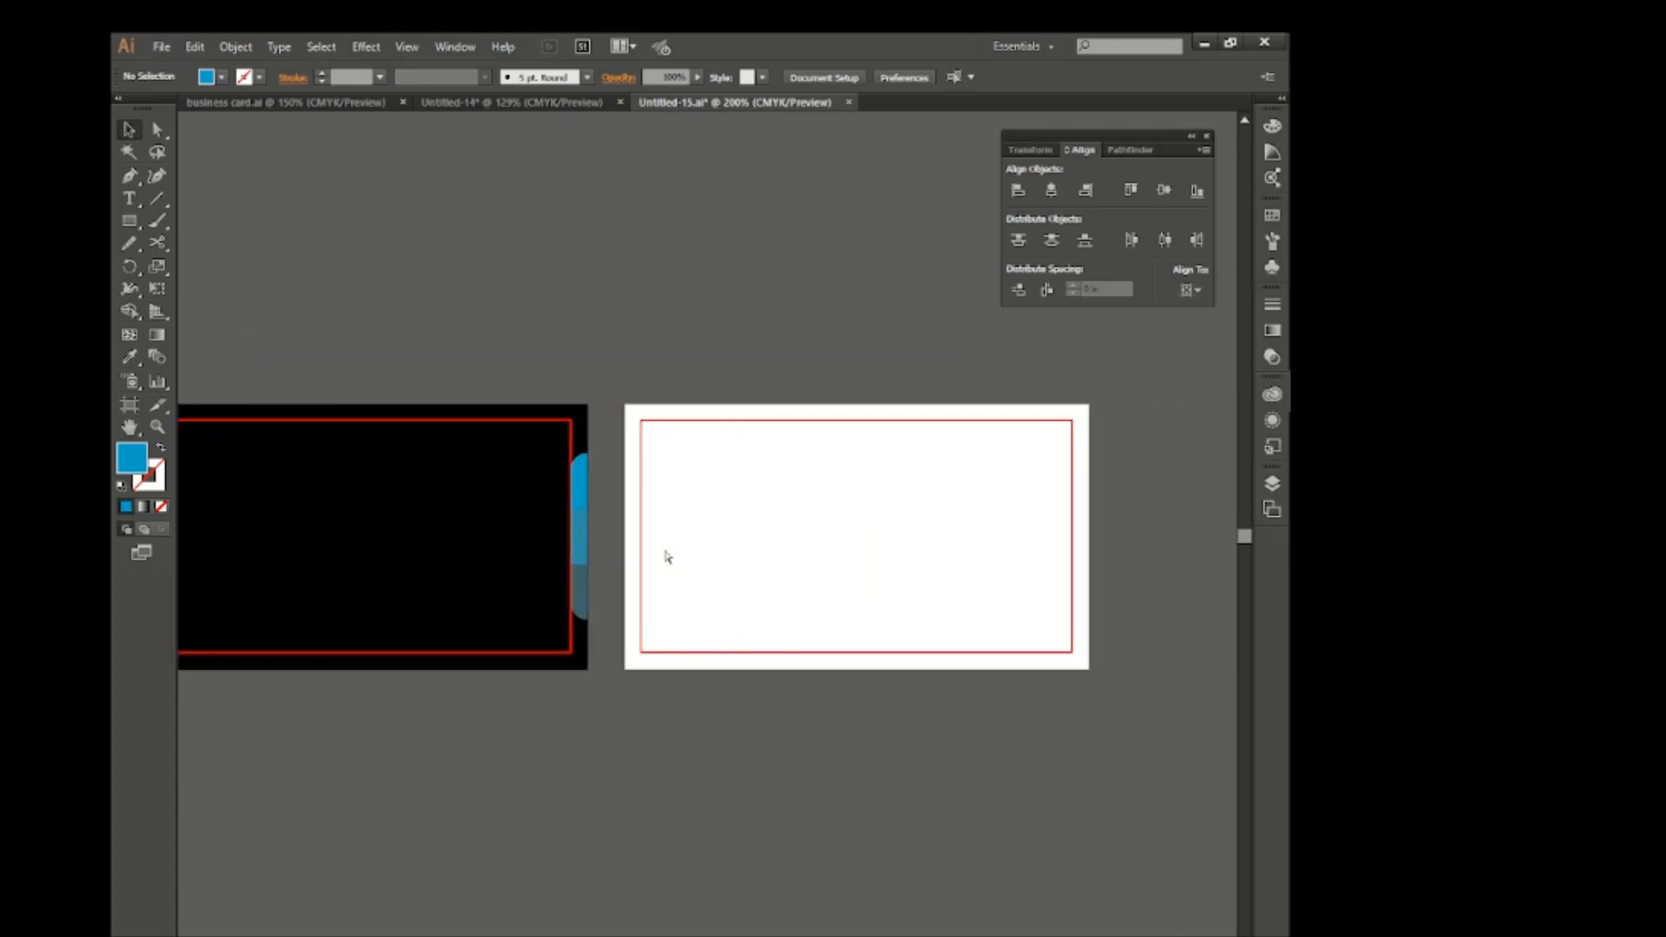
pyautogui.scroll(1, 712, 550)
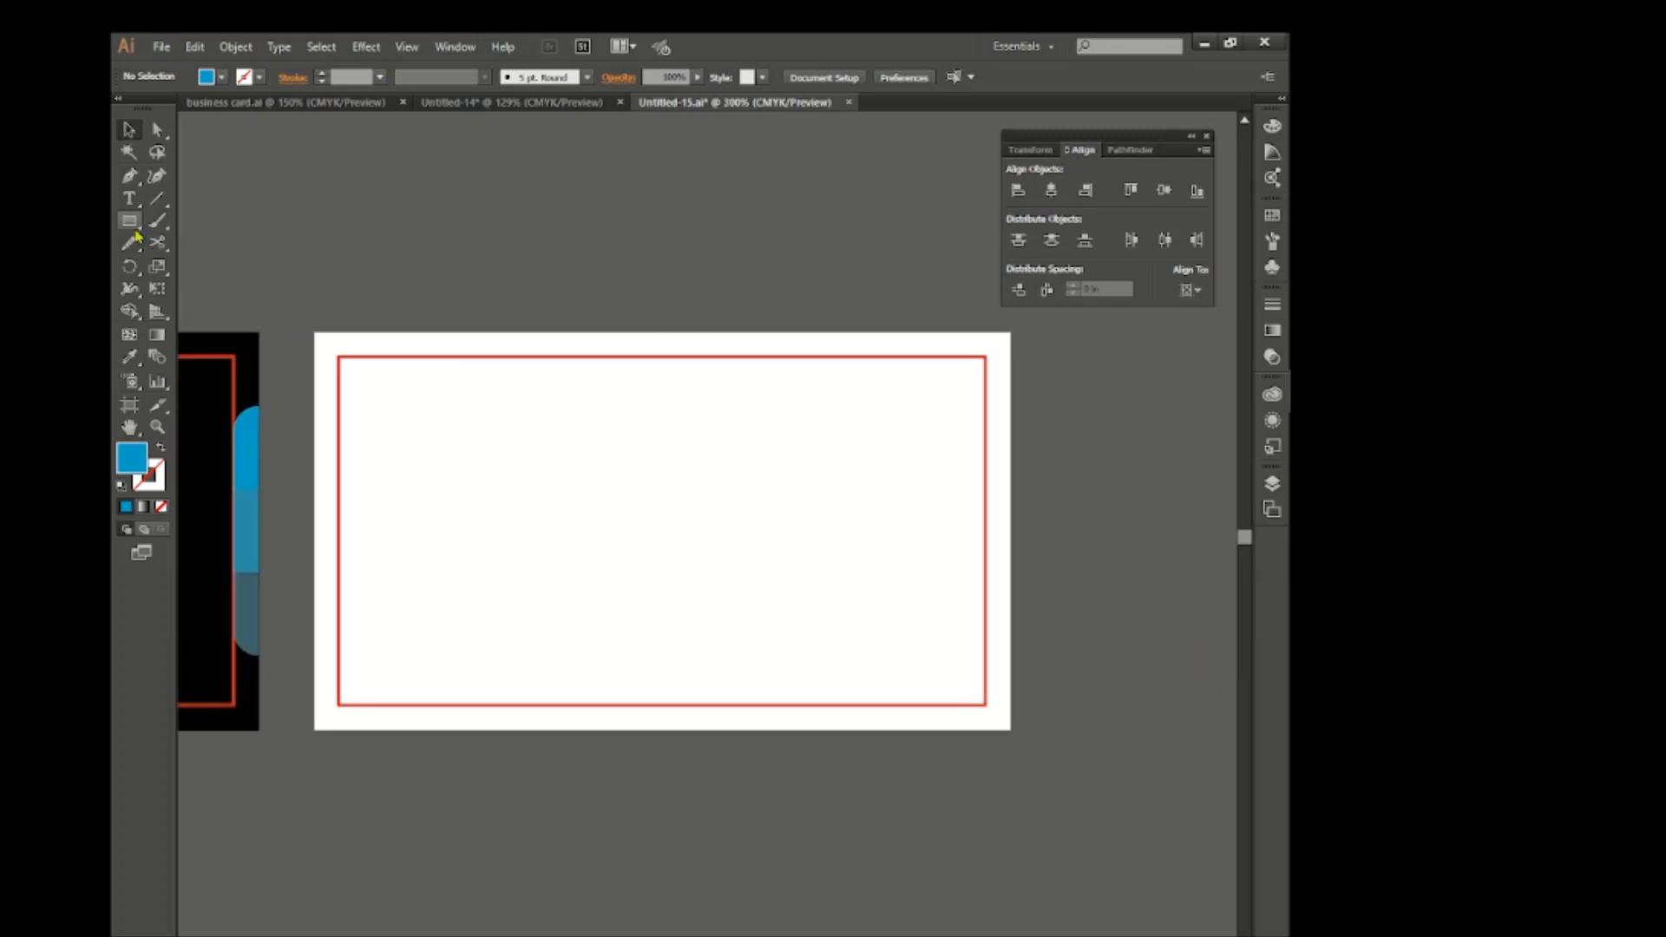
pyautogui.click(130, 221)
pyautogui.click(221, 77)
pyautogui.click(165, 110)
pyautogui.click(384, 234)
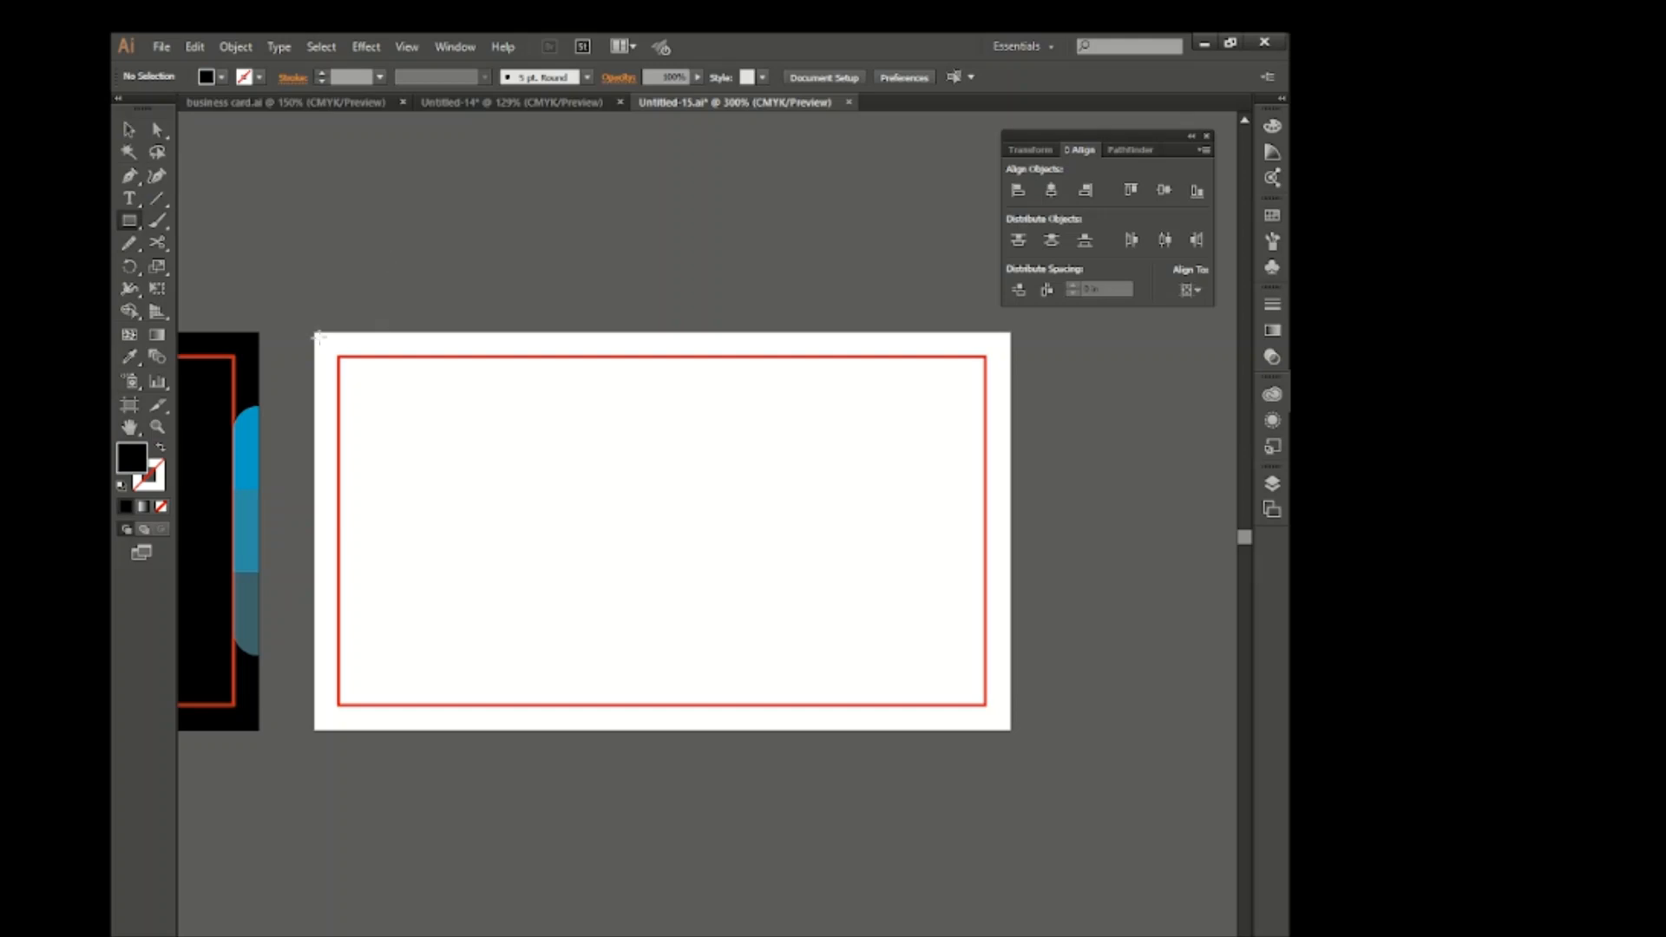
pyautogui.moveTo(318, 337); pyautogui.dragTo(1010, 531)
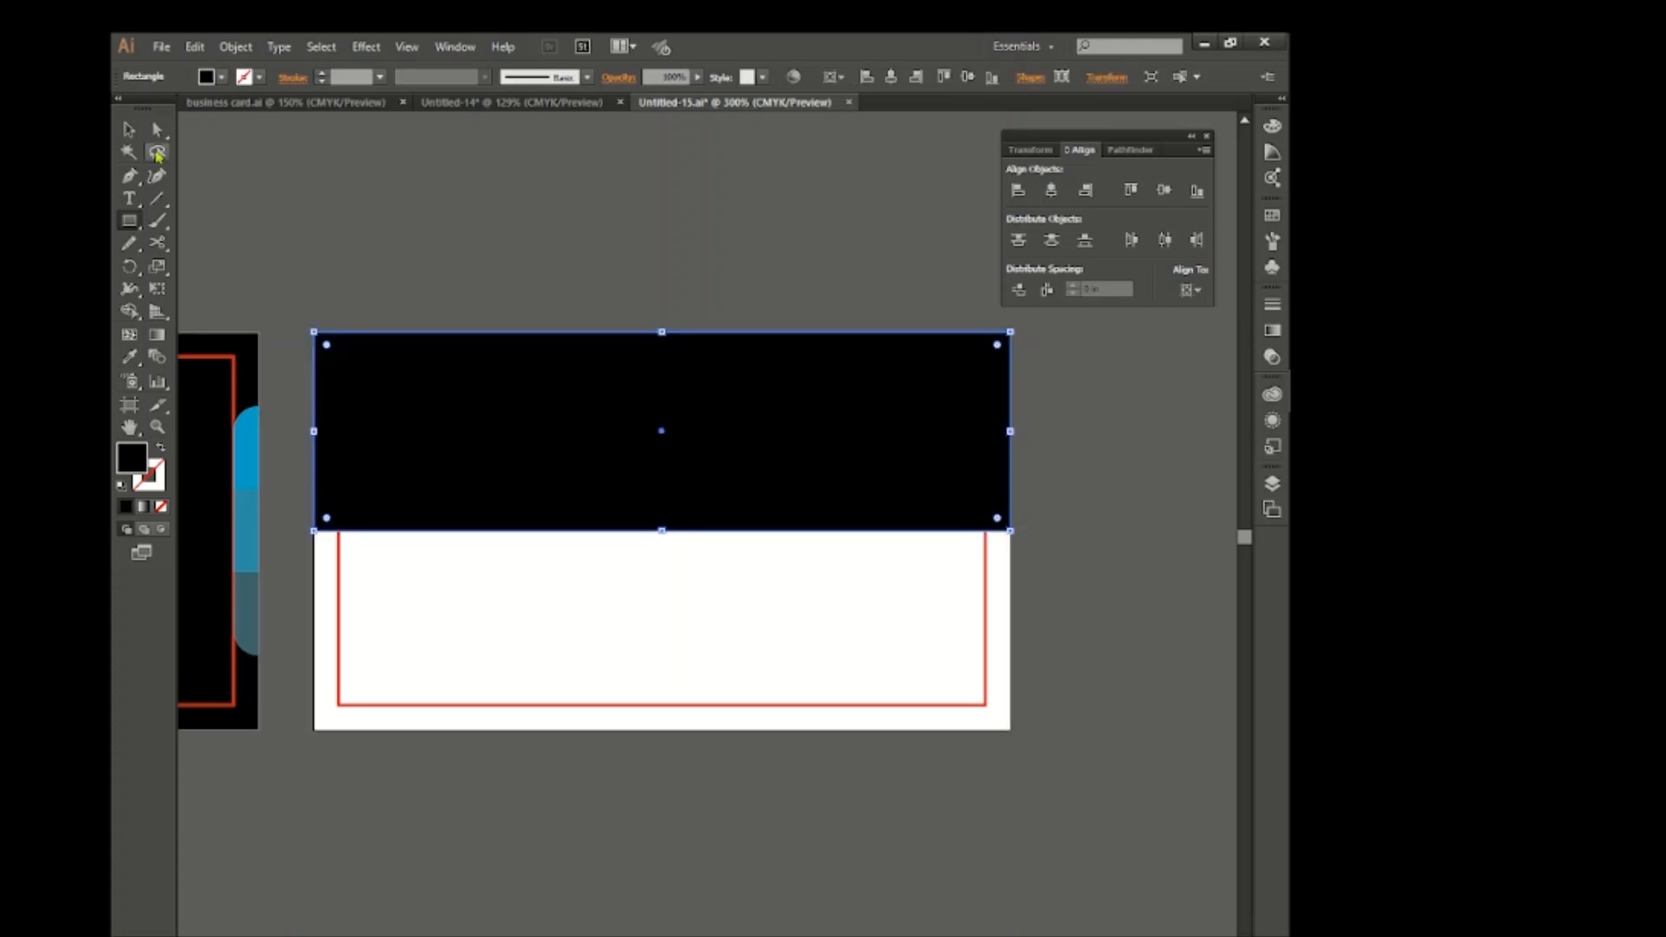
# Bring the second card's red margin frame in front of the black rectangle
pyautogui.click(129, 129)
pyautogui.click(399, 249)
pyautogui.rightClick(445, 708)
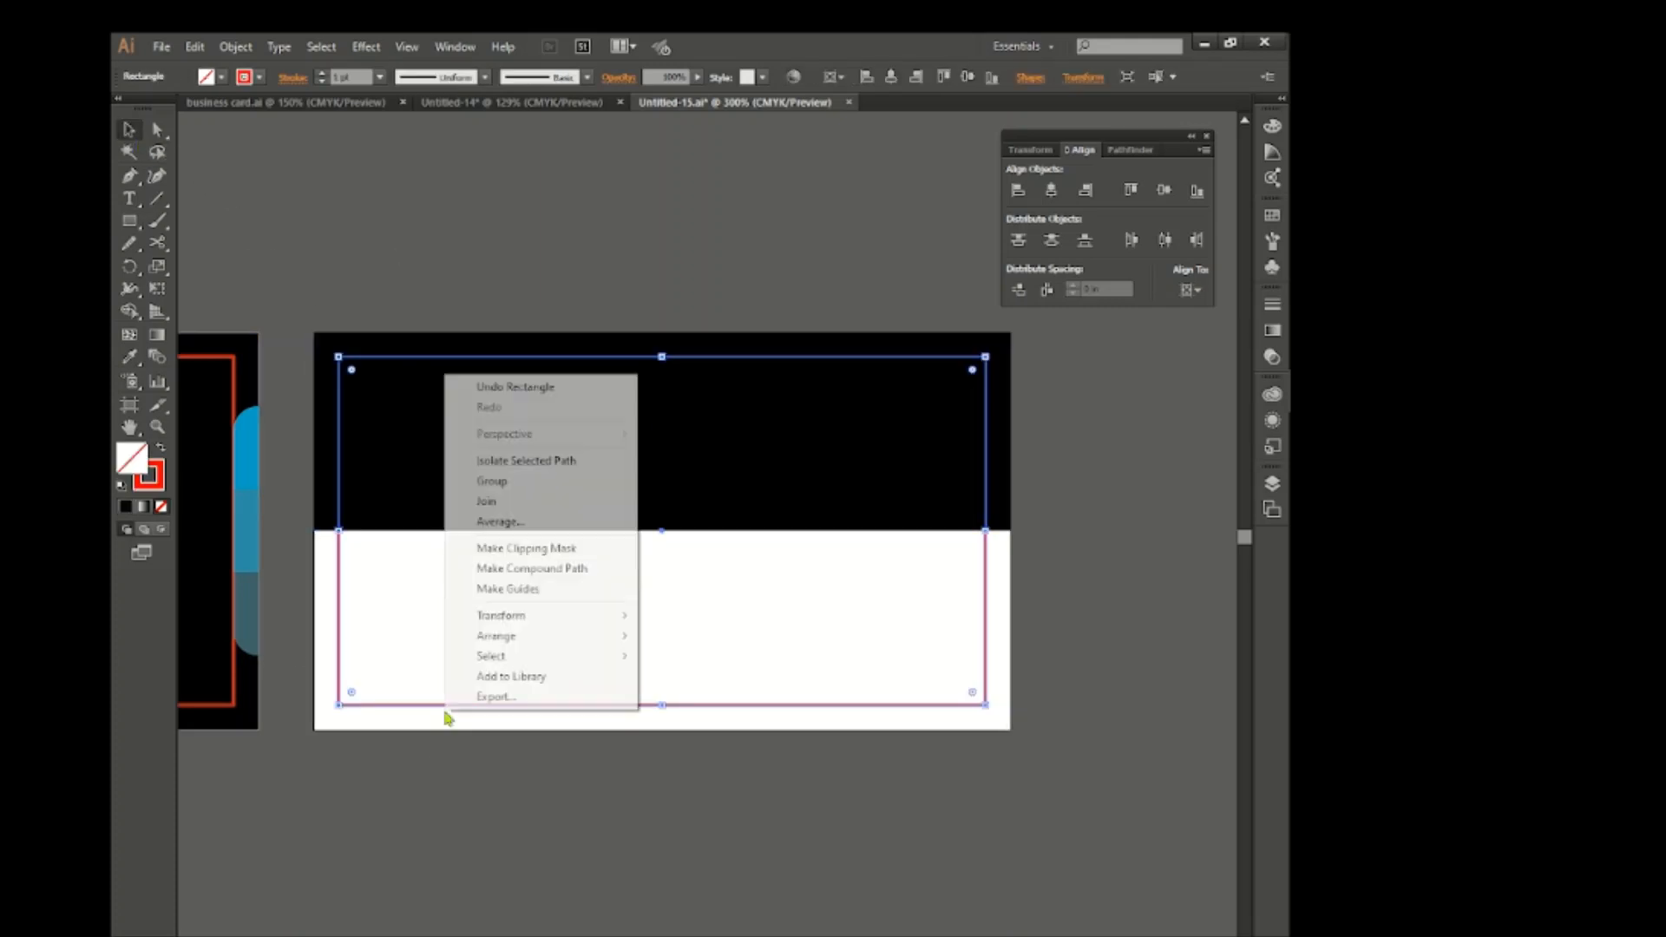
pyautogui.click(706, 634)
pyautogui.click(680, 614)
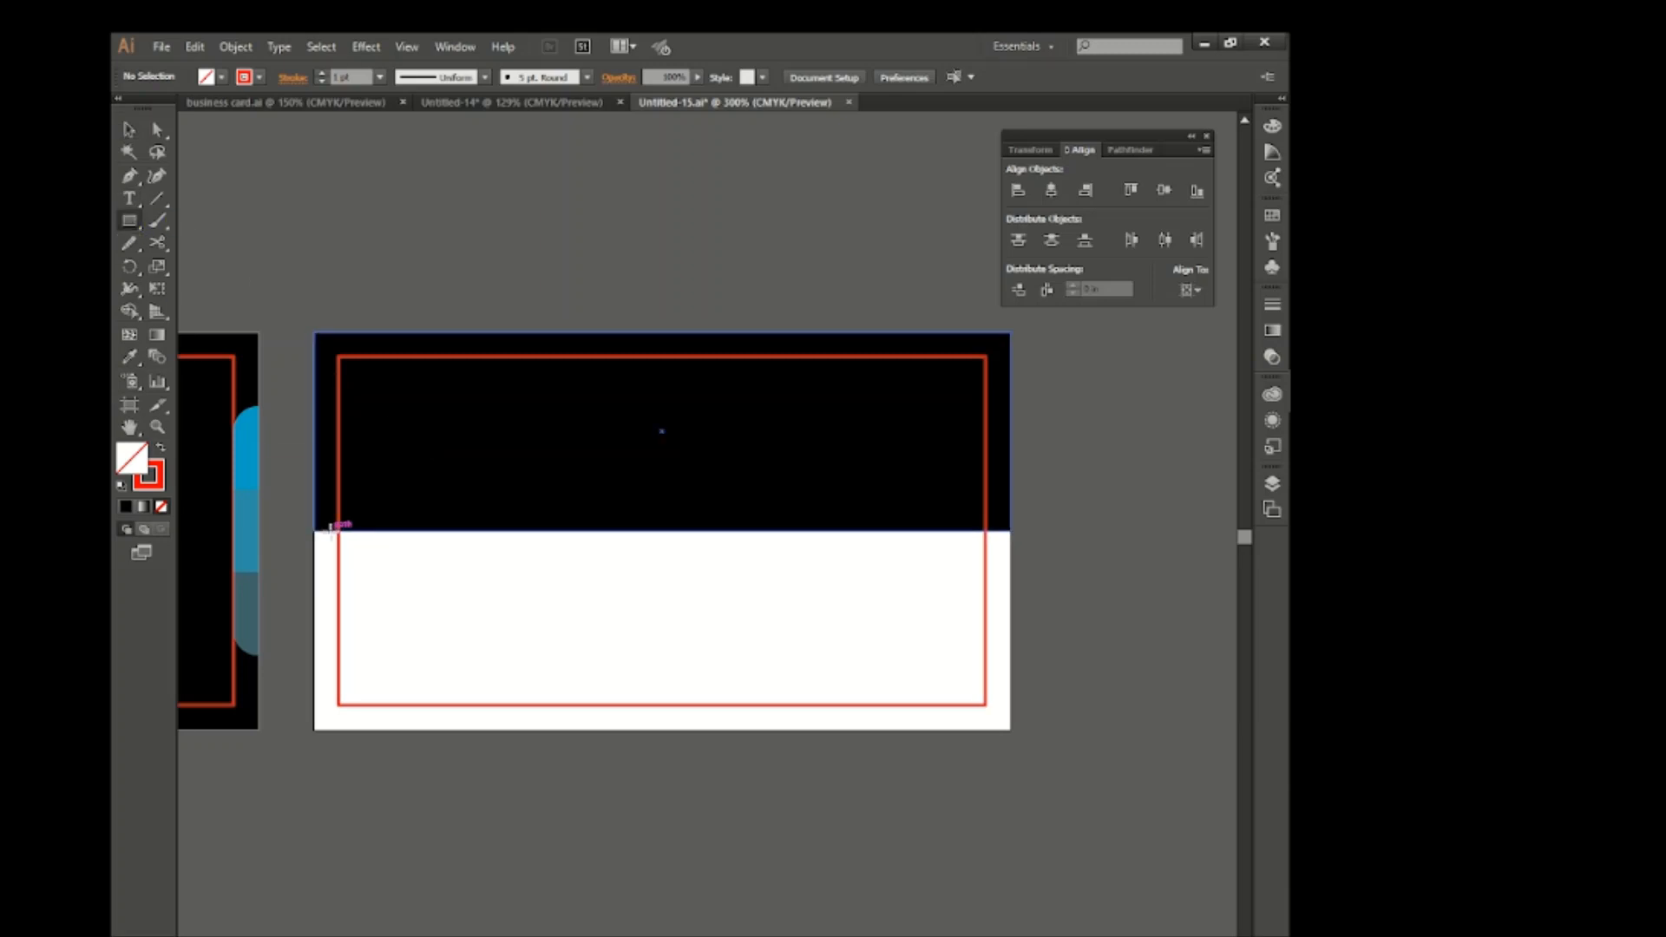
# Draw a stroke-free cyan-blue bar about 3.11 by 0.18 in just beneath the second card's black half and centre it horizontally
pyautogui.moveTo(337, 531); pyautogui.dragTo(957, 566)
pyautogui.click(208, 77)
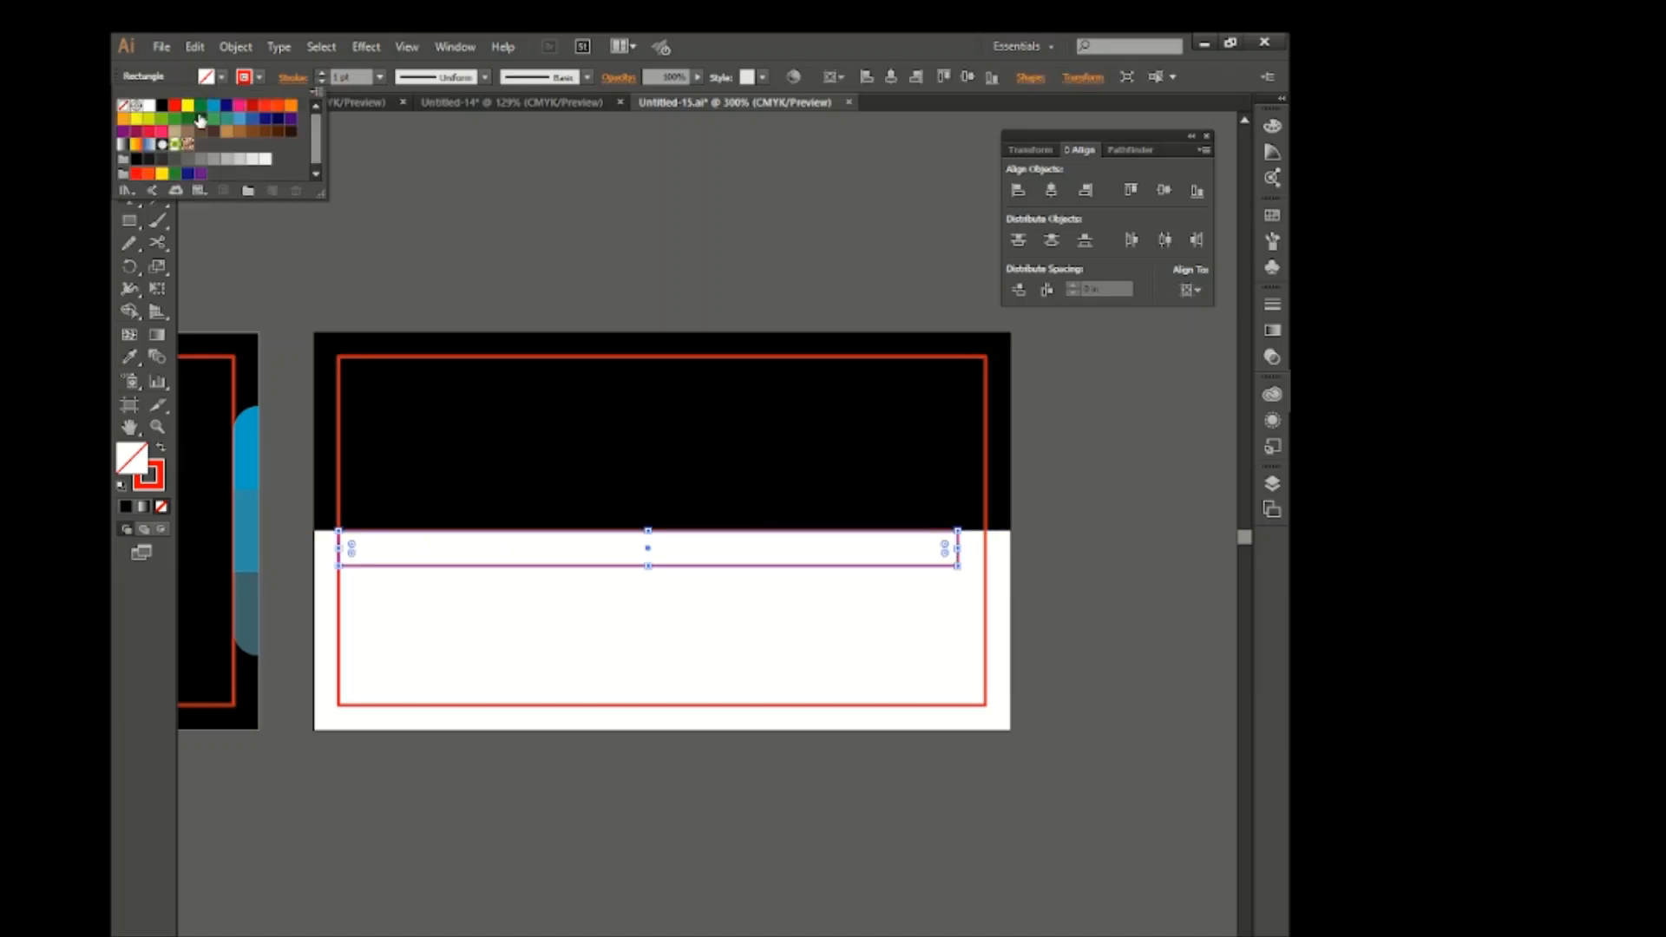
pyautogui.click(213, 105)
pyautogui.click(246, 80)
pyautogui.click(123, 105)
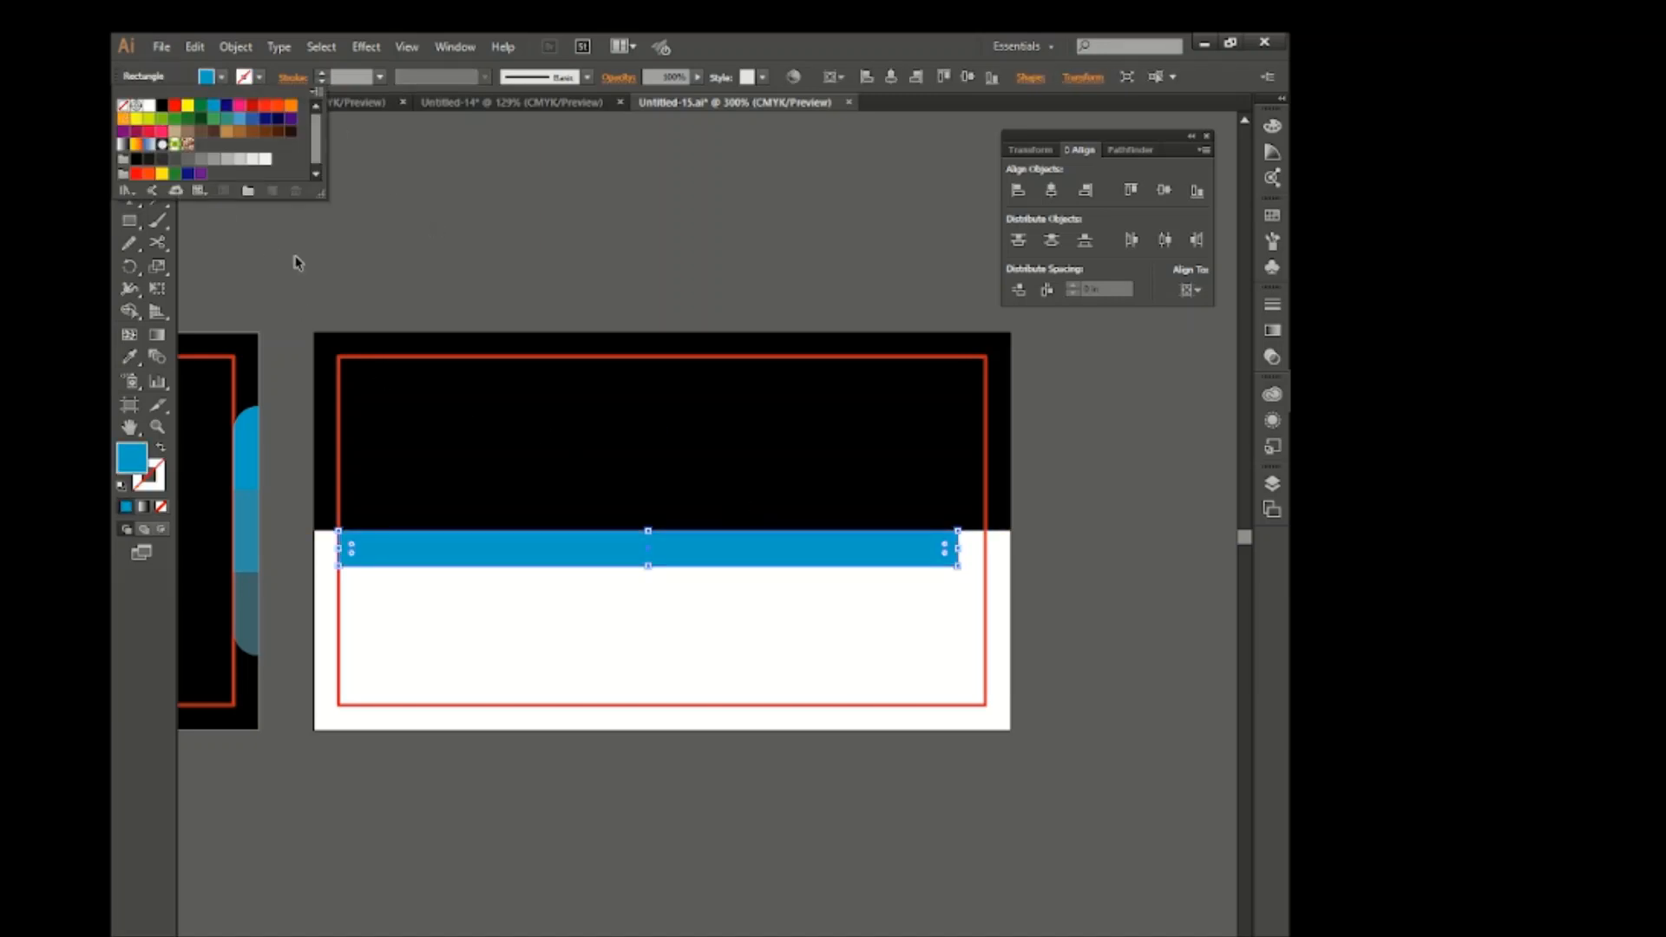
pyautogui.click(556, 338)
pyautogui.click(664, 624)
pyautogui.click(694, 563)
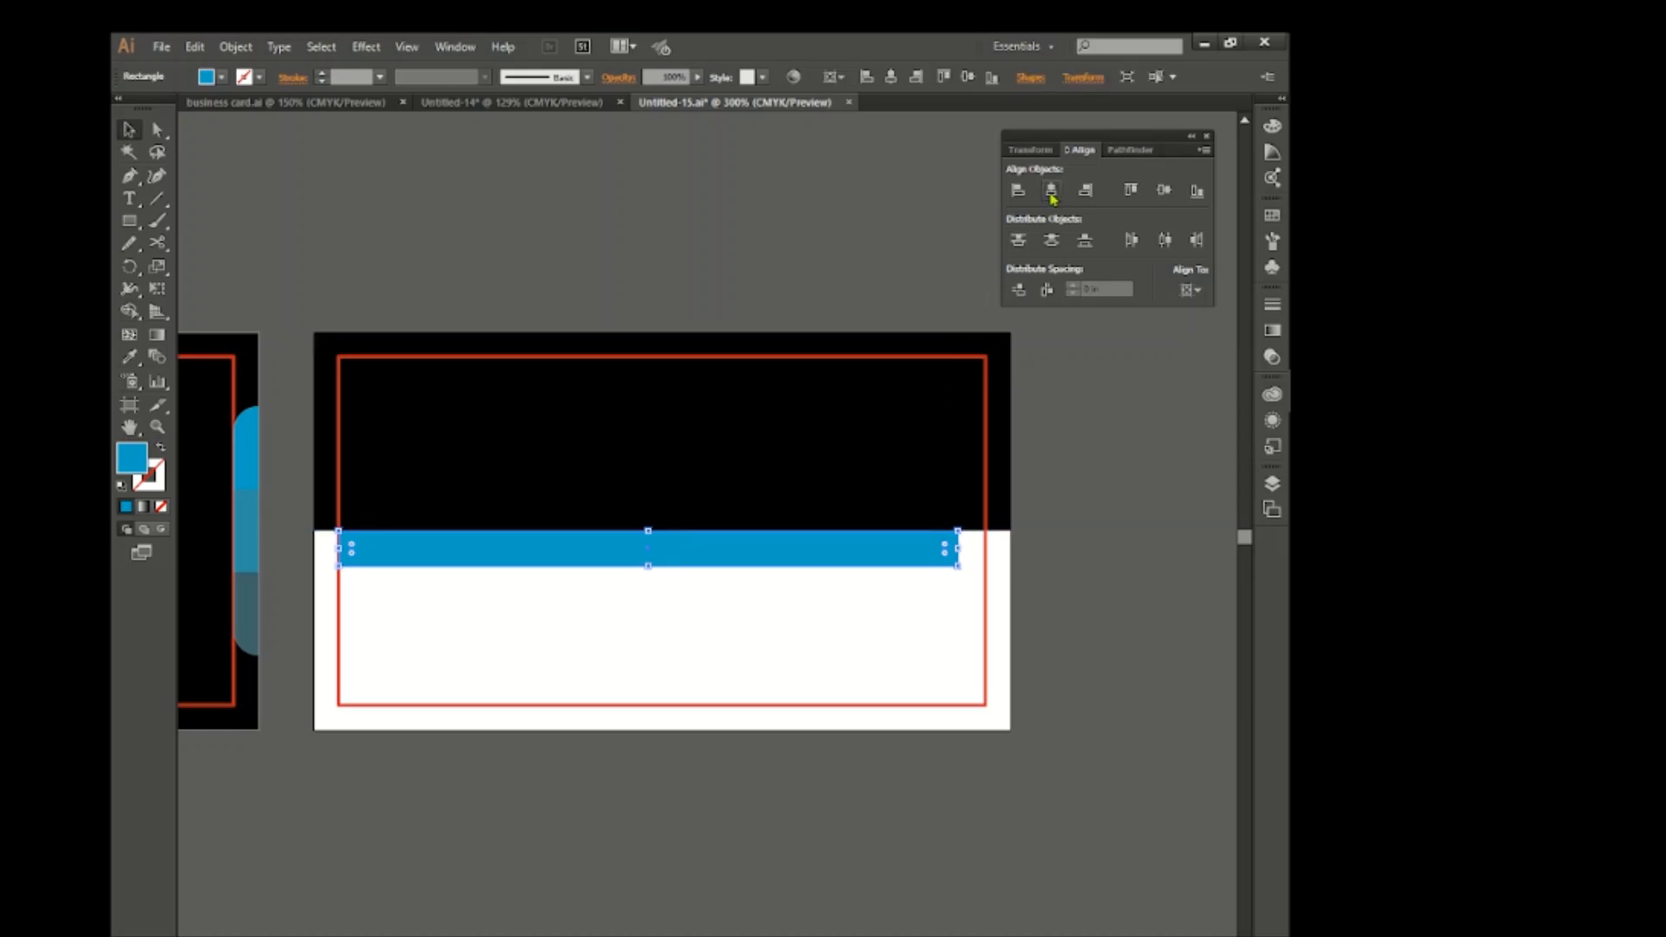
pyautogui.click(1051, 193)
# Split the cyan-blue bar into a grid of three equal columns with a 0 in gutter
pyautogui.click(235, 46)
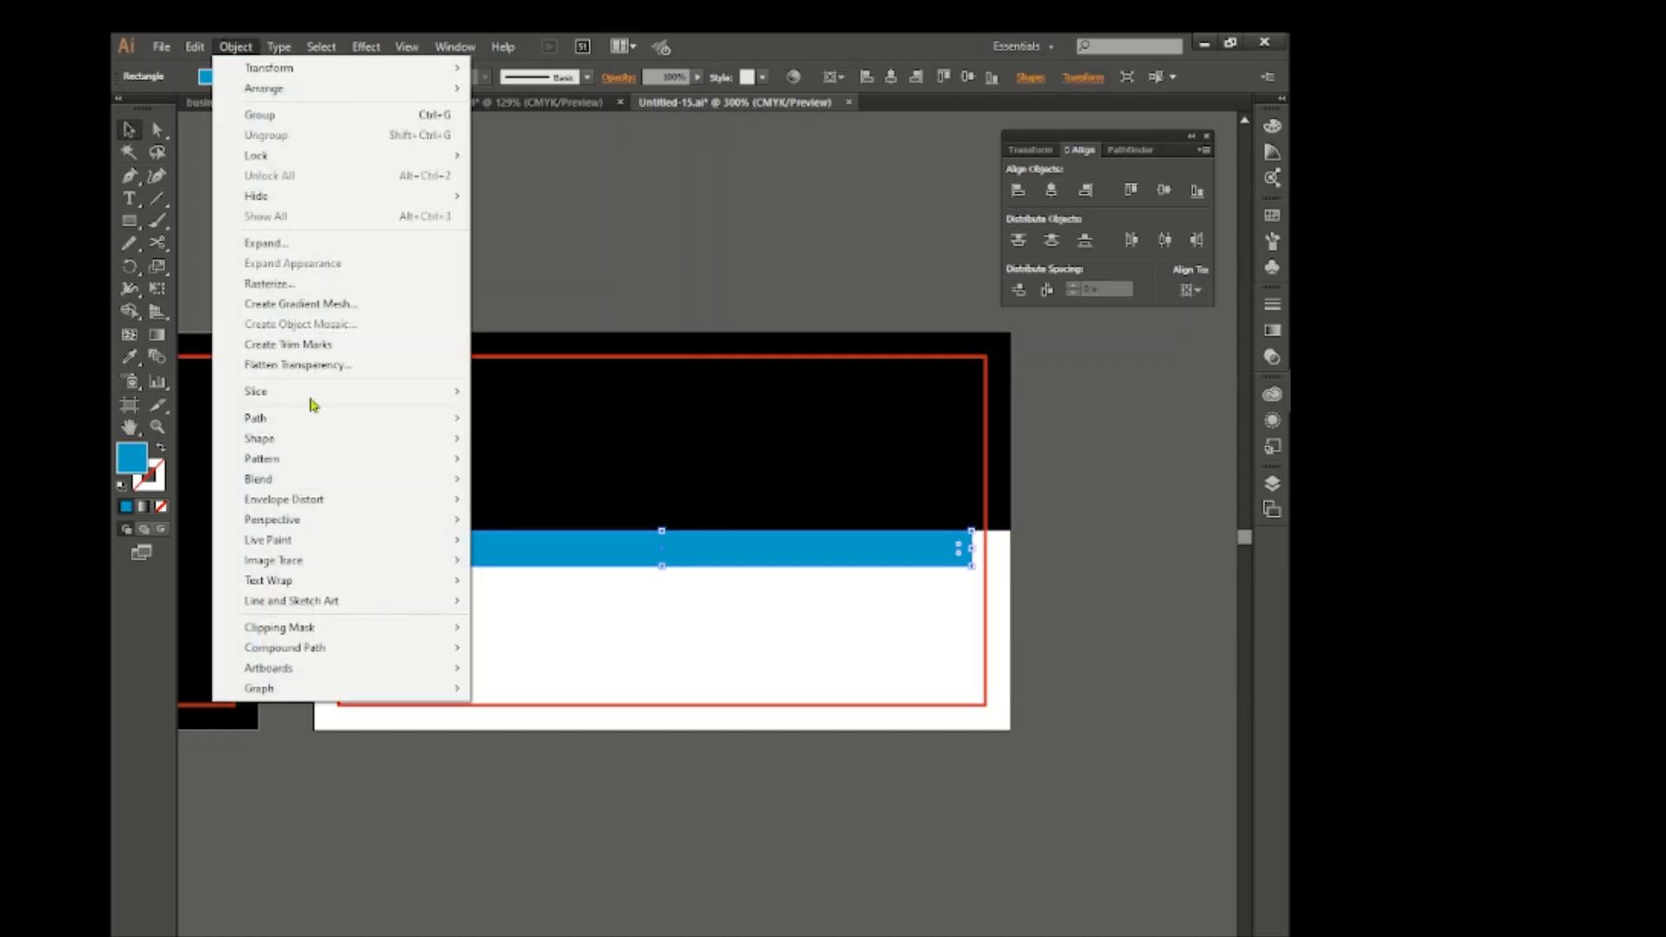
pyautogui.moveTo(347, 419)
pyautogui.click(573, 612)
pyautogui.moveTo(526, 309); pyautogui.dragTo(555, 256)
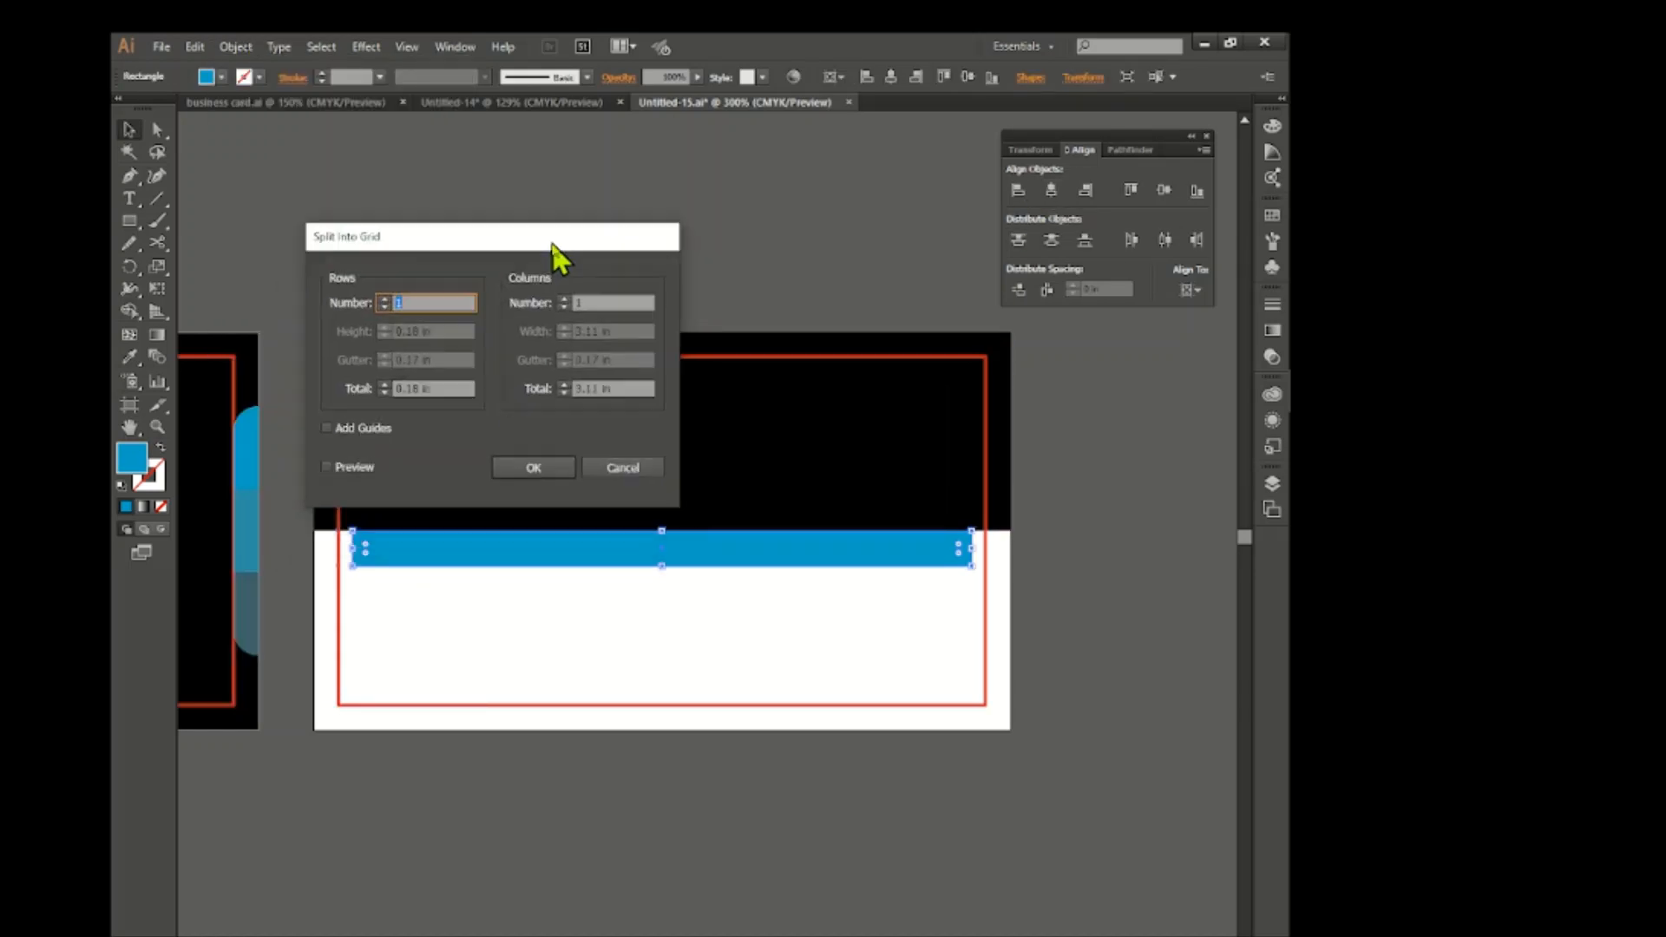
pyautogui.click(327, 467)
pyautogui.scroll(1, 603, 294)
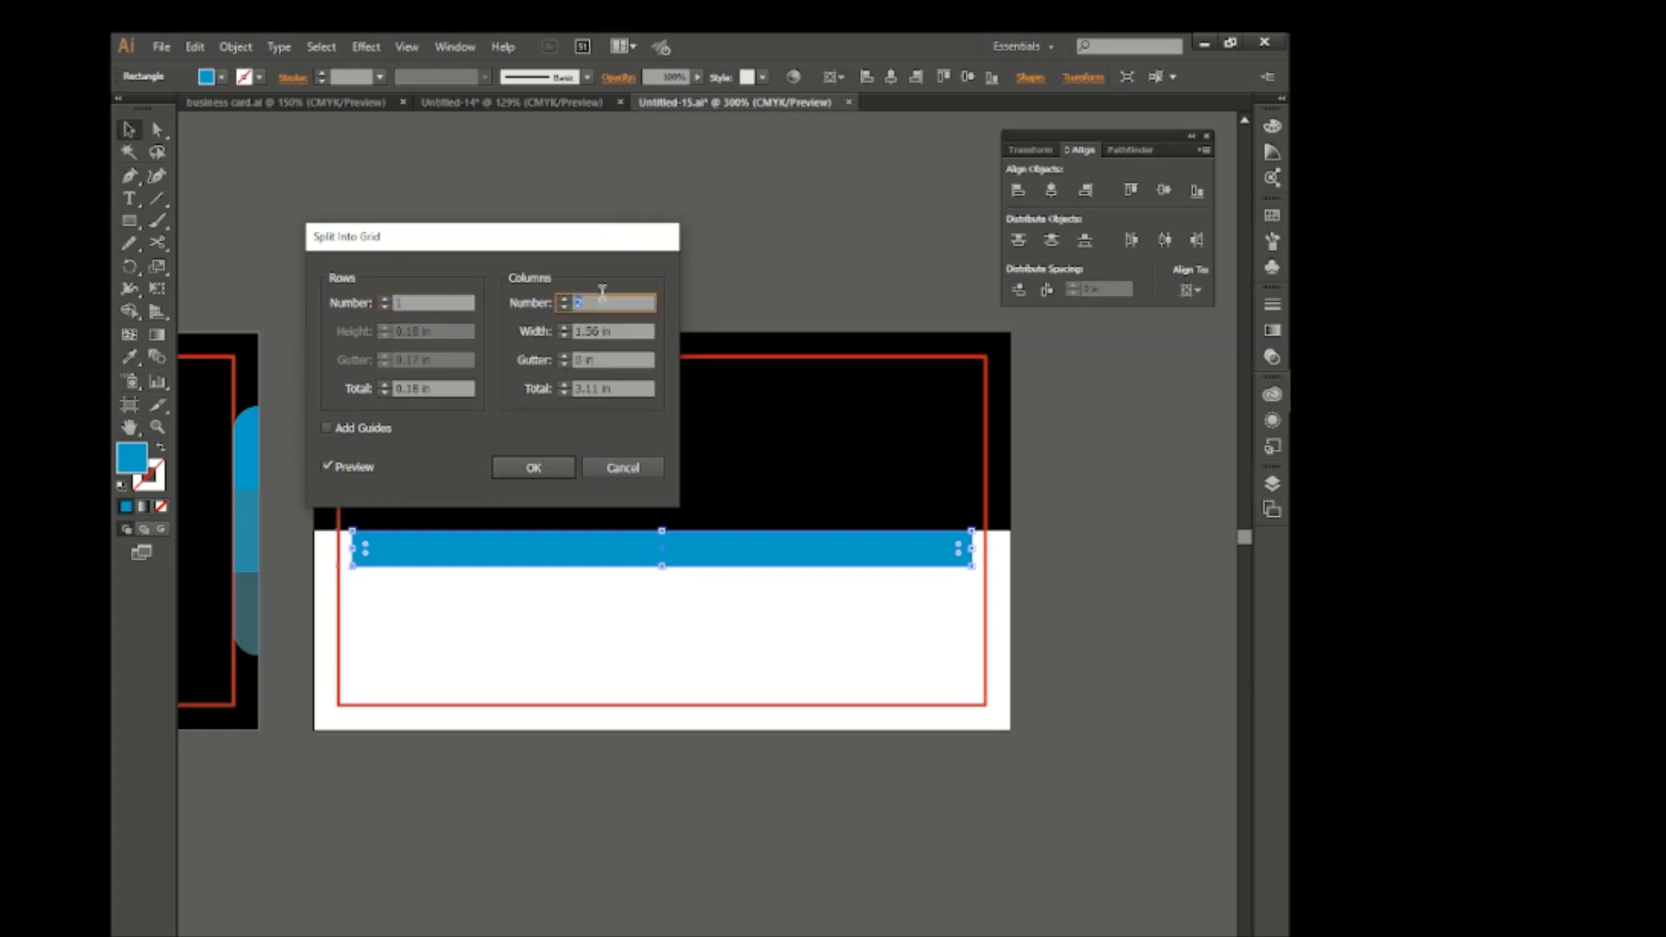
pyautogui.click(533, 467)
pyautogui.click(361, 593)
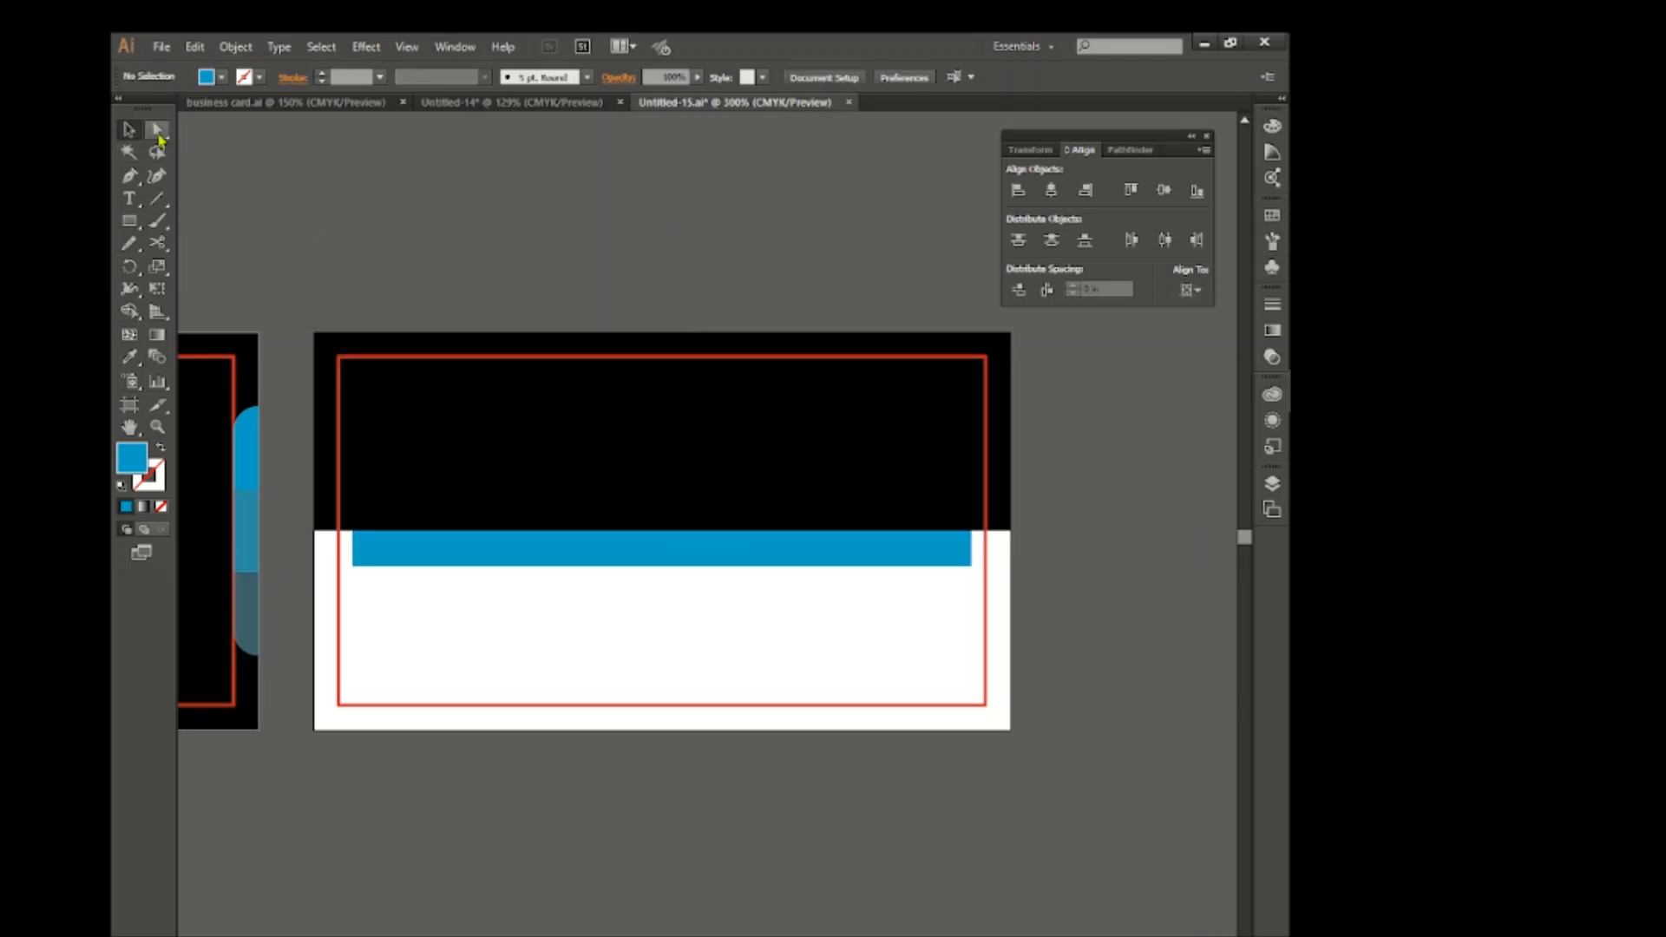
# Round the blue bar's two outer lower corners to the bar's full height
pyautogui.click(157, 131)
pyautogui.click(354, 568)
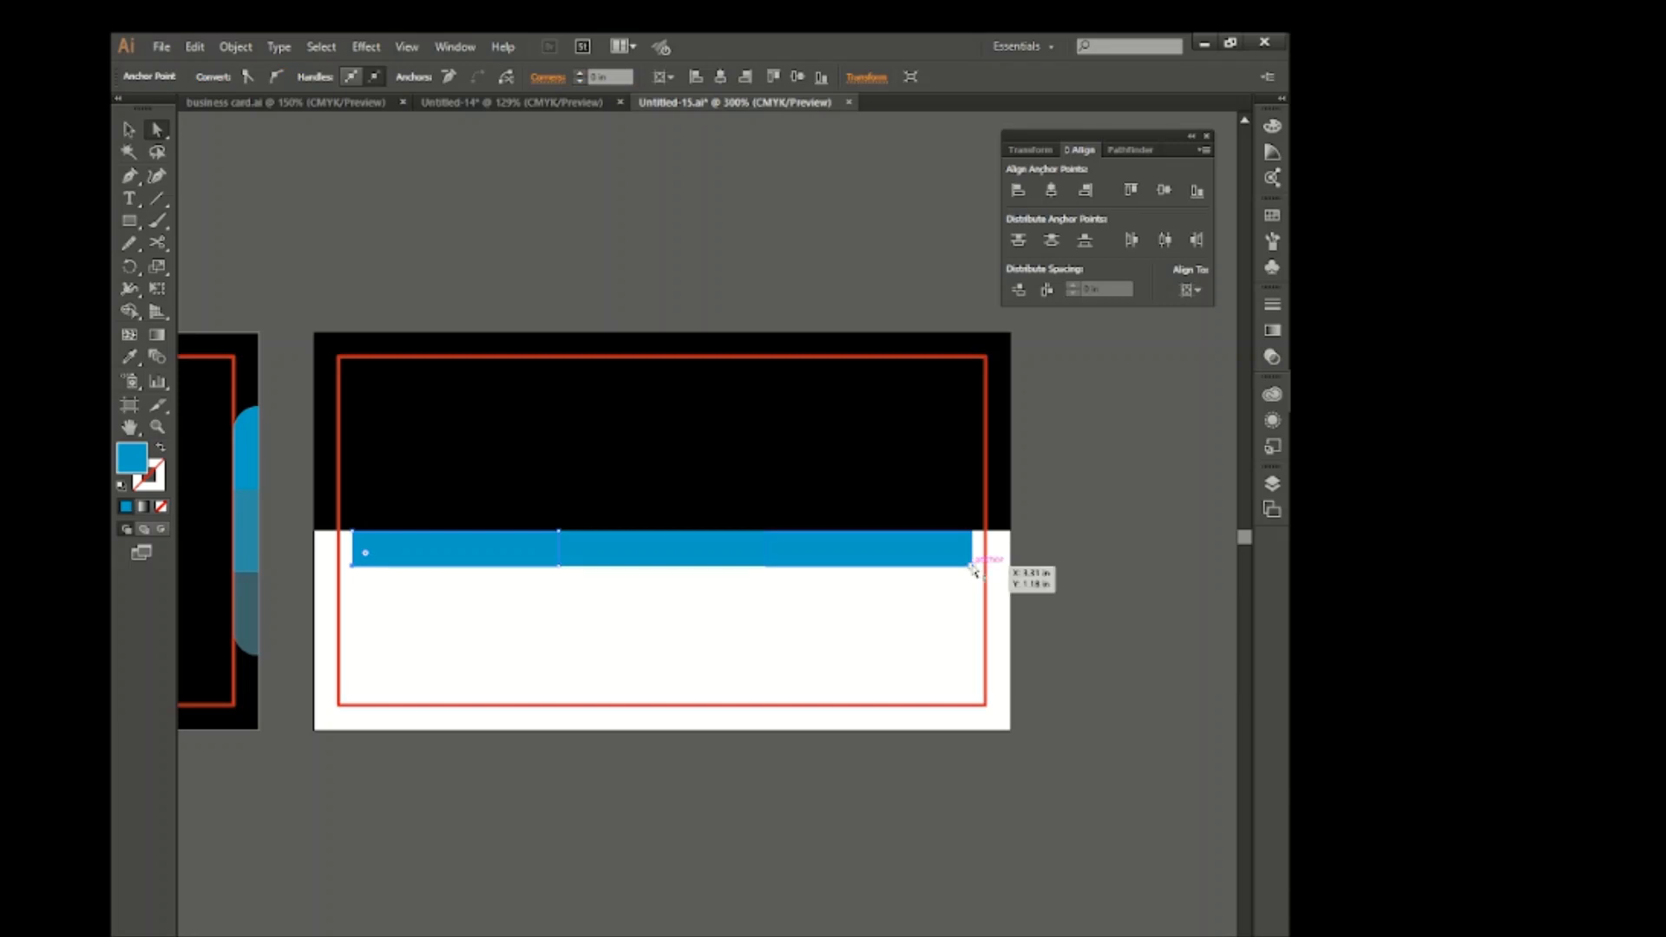
pyautogui.keyDown('shift'); pyautogui.click(972, 566); pyautogui.keyUp('shift')
pyautogui.moveTo(955, 550); pyautogui.dragTo(428, 342)
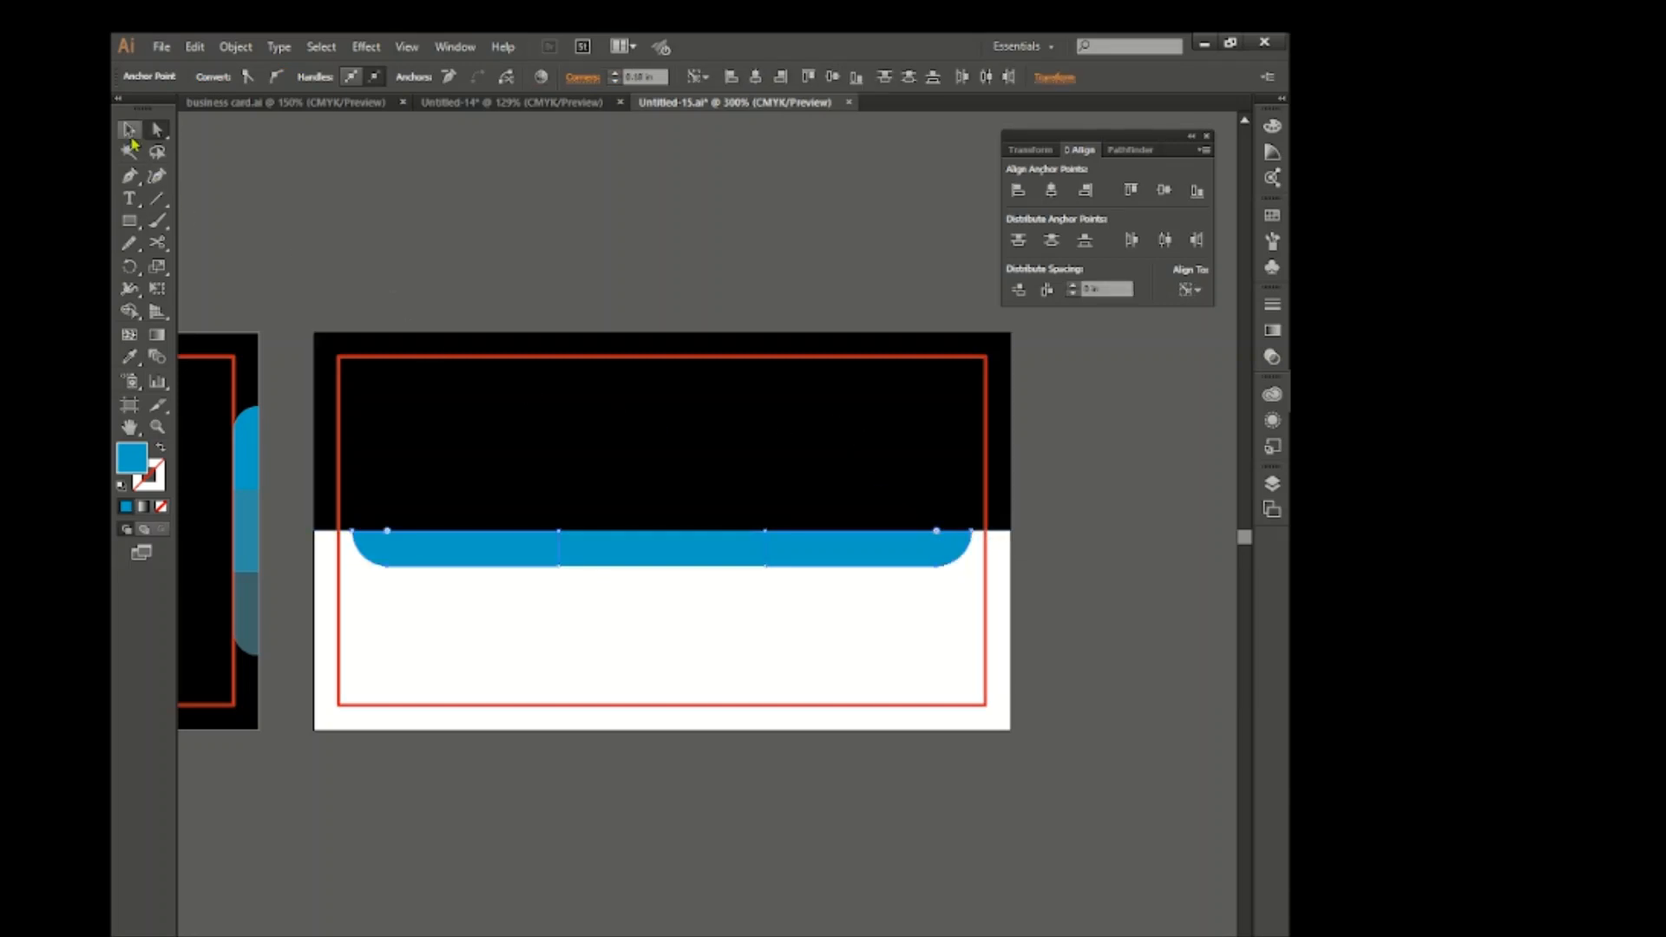
pyautogui.click(129, 130)
pyautogui.click(515, 238)
# Copy the first card's middle and lowest strip shades onto the blue bar's middle and last segments with the Eyedropper
pyautogui.click(495, 563)
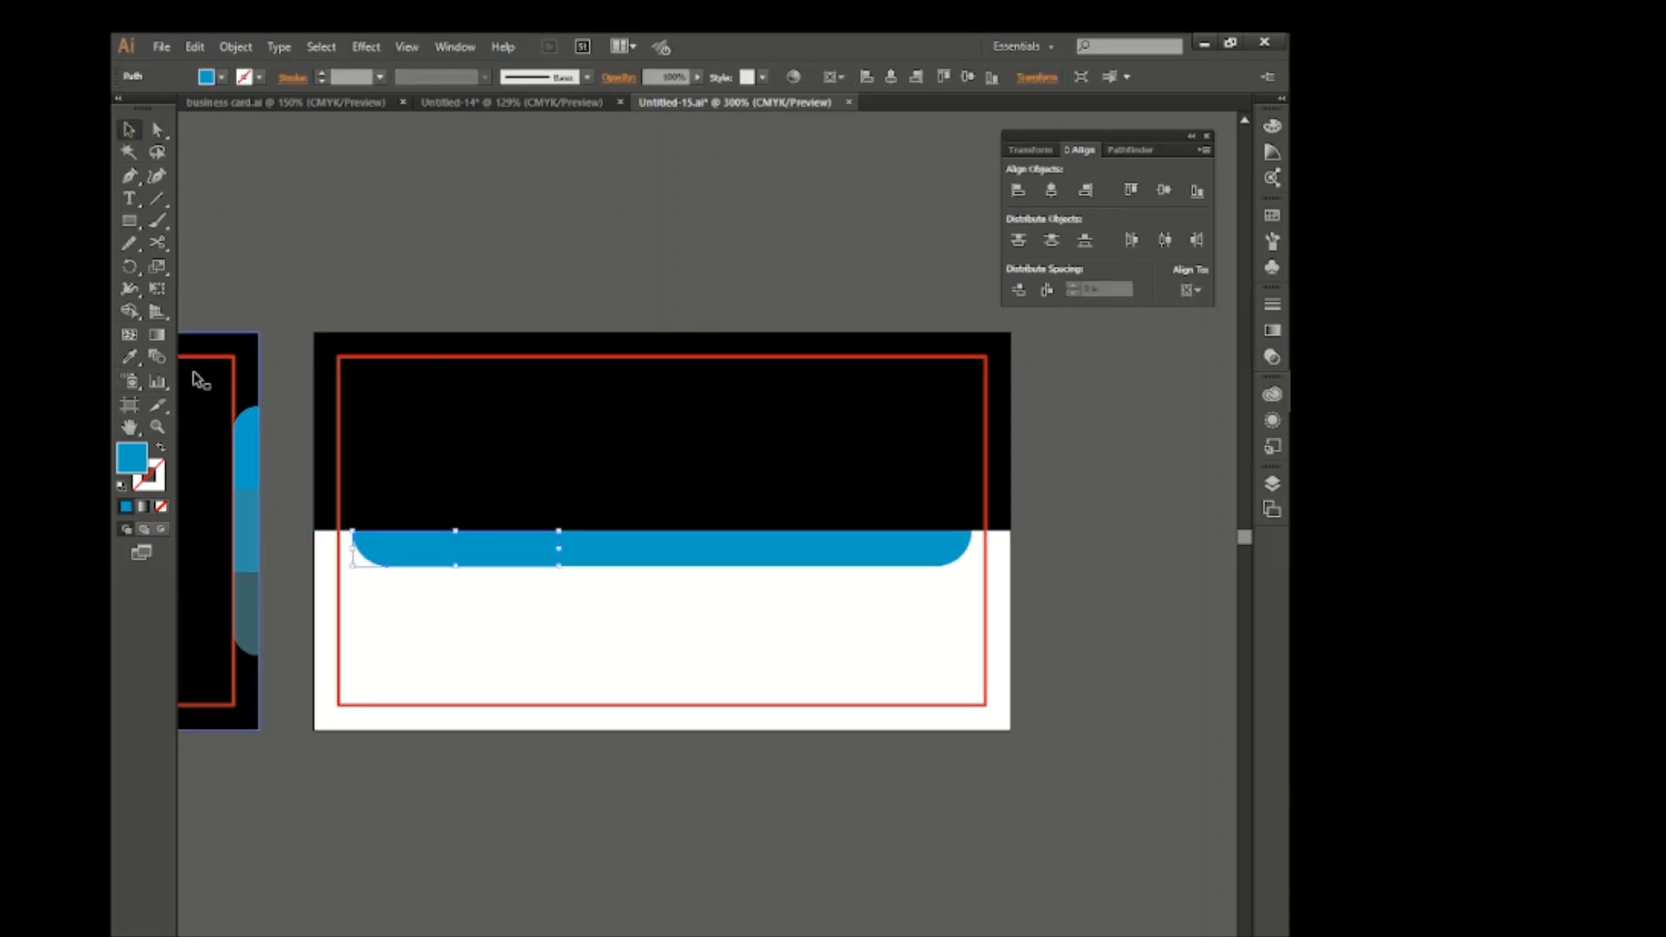
pyautogui.click(661, 548)
pyautogui.click(128, 357)
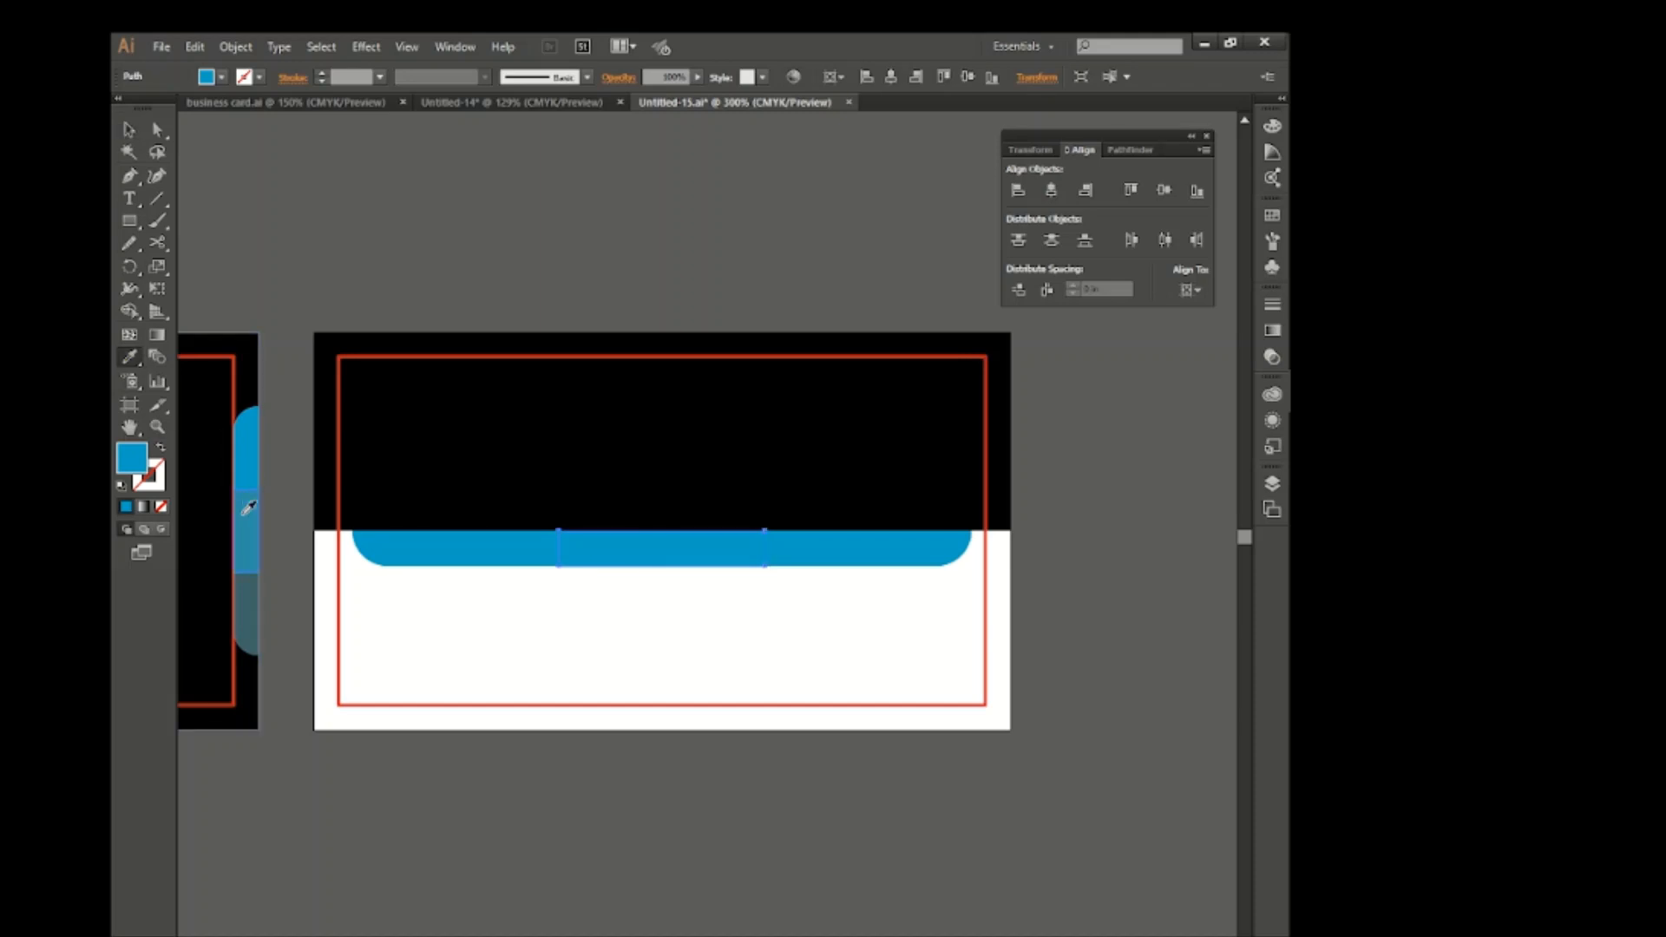
pyautogui.click(250, 512)
pyautogui.press('v')
pyautogui.click(798, 555)
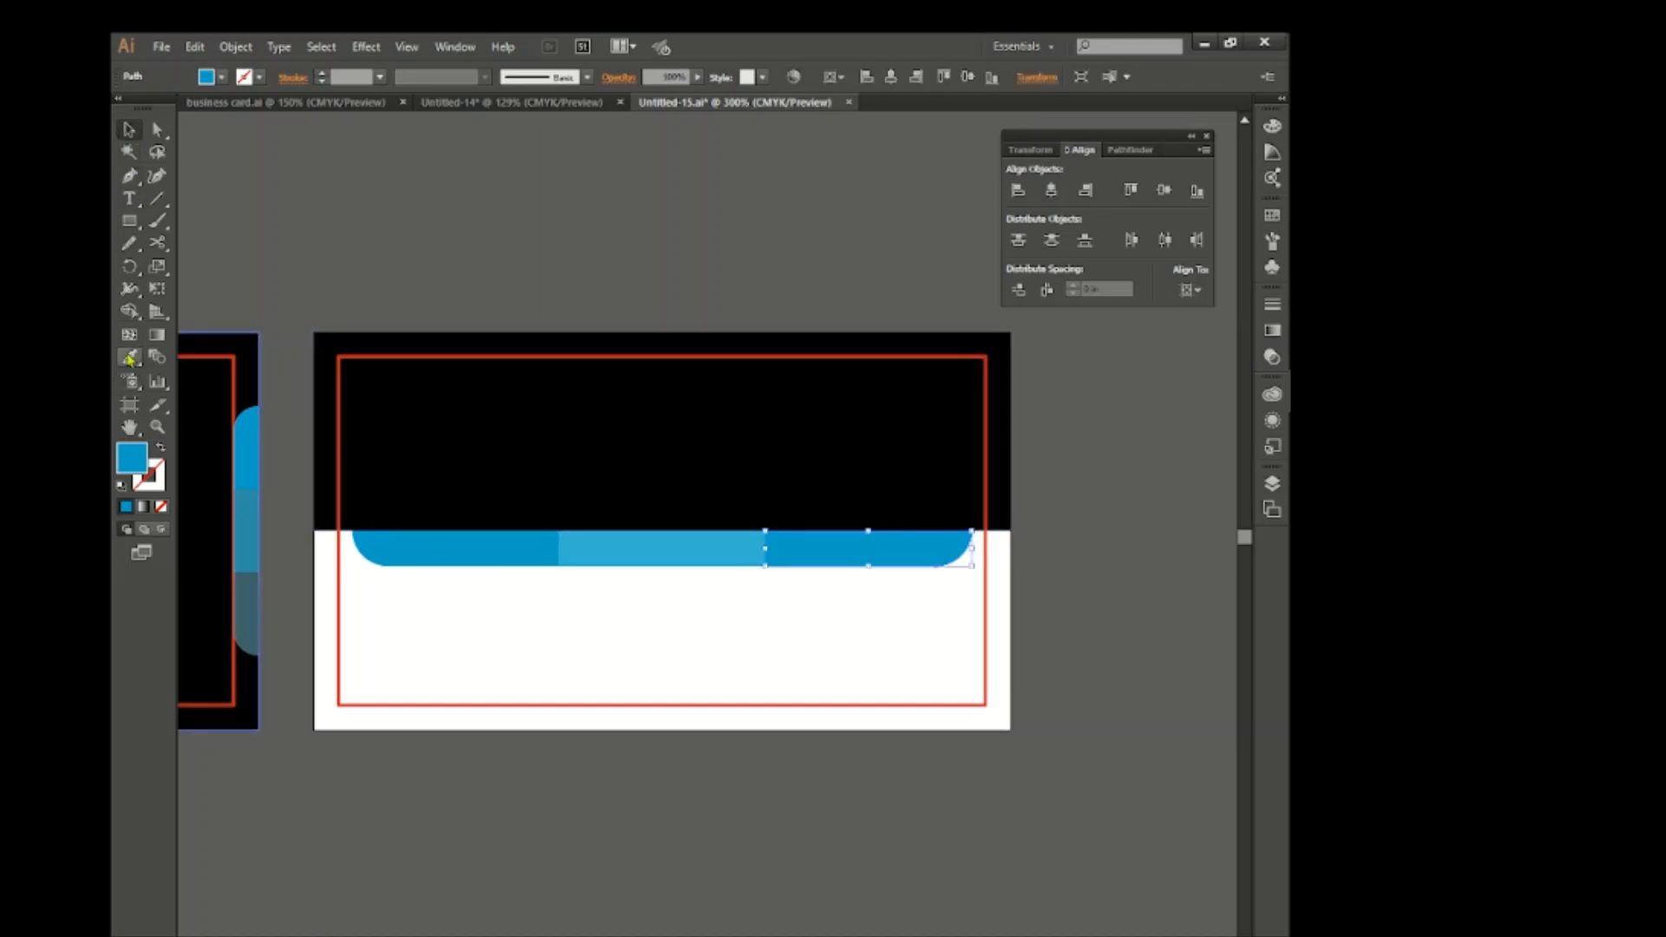
pyautogui.click(128, 357)
pyautogui.click(242, 587)
pyautogui.click(131, 132)
pyautogui.click(621, 503)
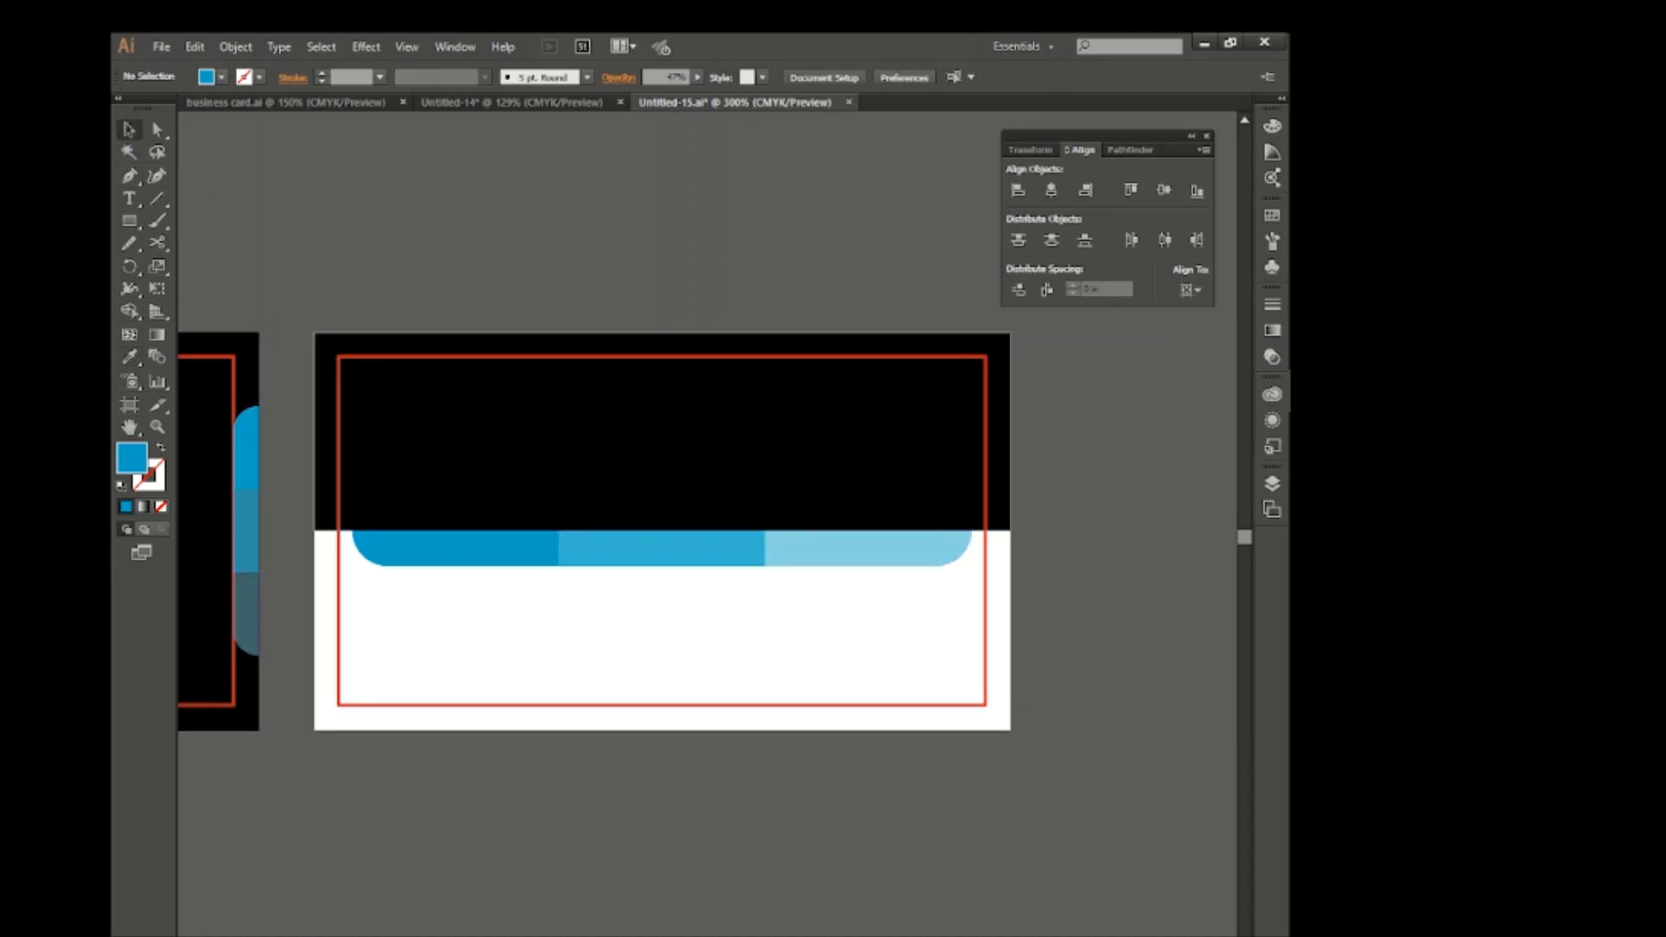
# Bring the company logo with its tagline from the Untitled-14 document onto the first card and centre it on the artboard
pyautogui.click(509, 104)
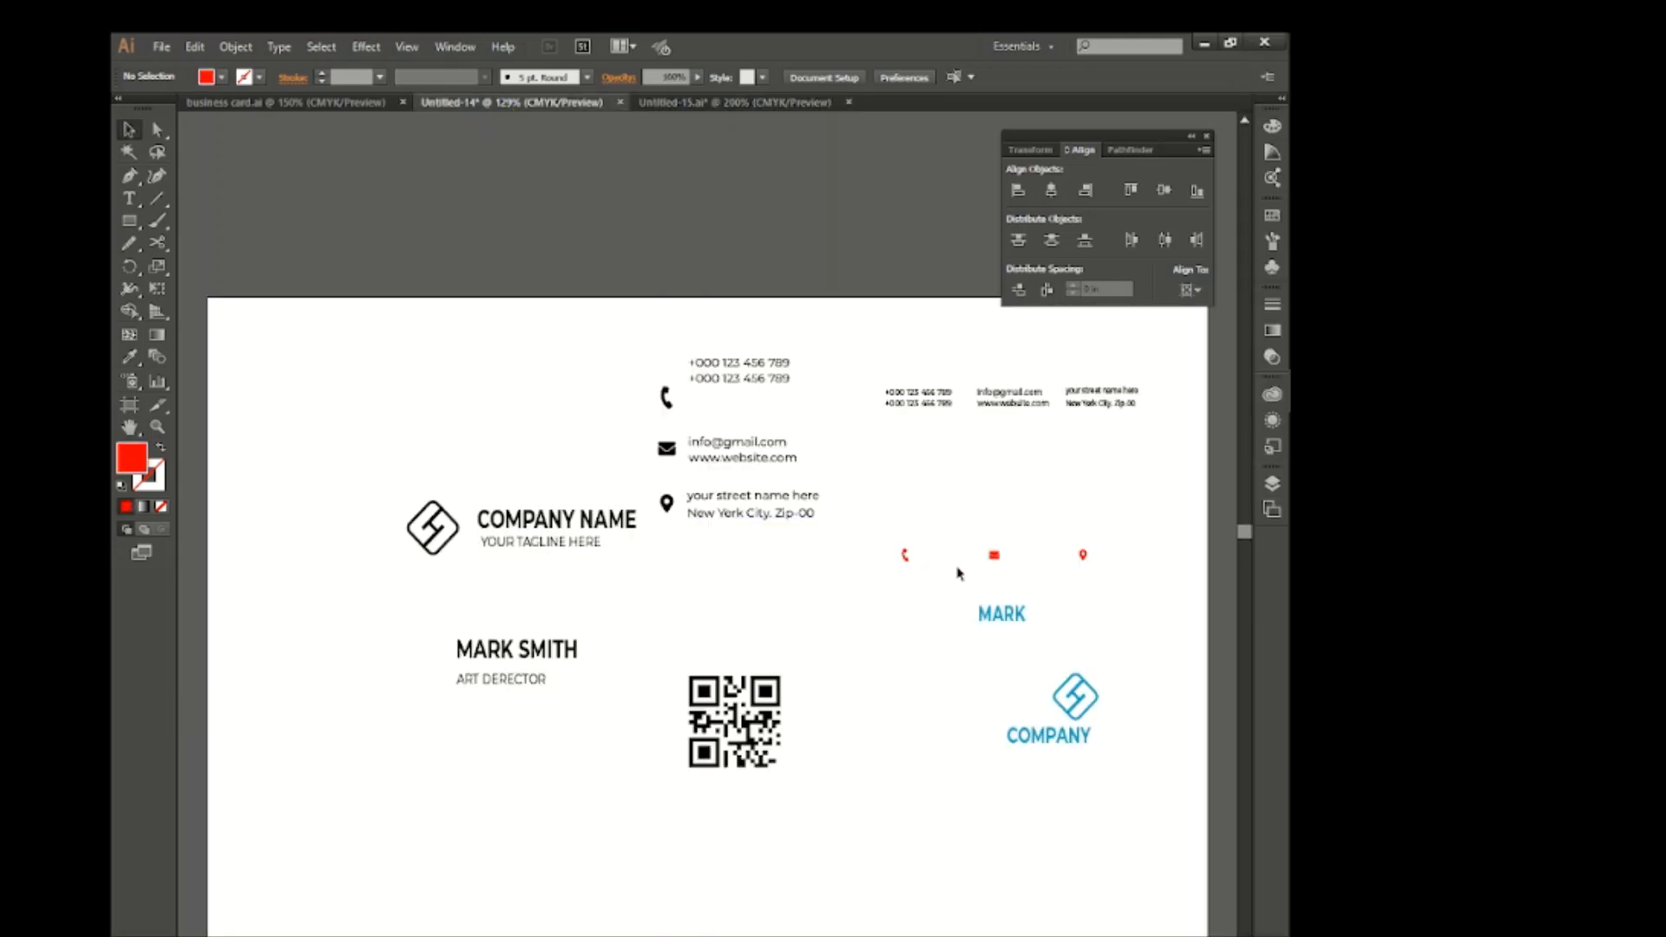
pyautogui.moveTo(1060, 711); pyautogui.dragTo(473, 545)
pyautogui.click(1051, 190)
pyautogui.click(1163, 190)
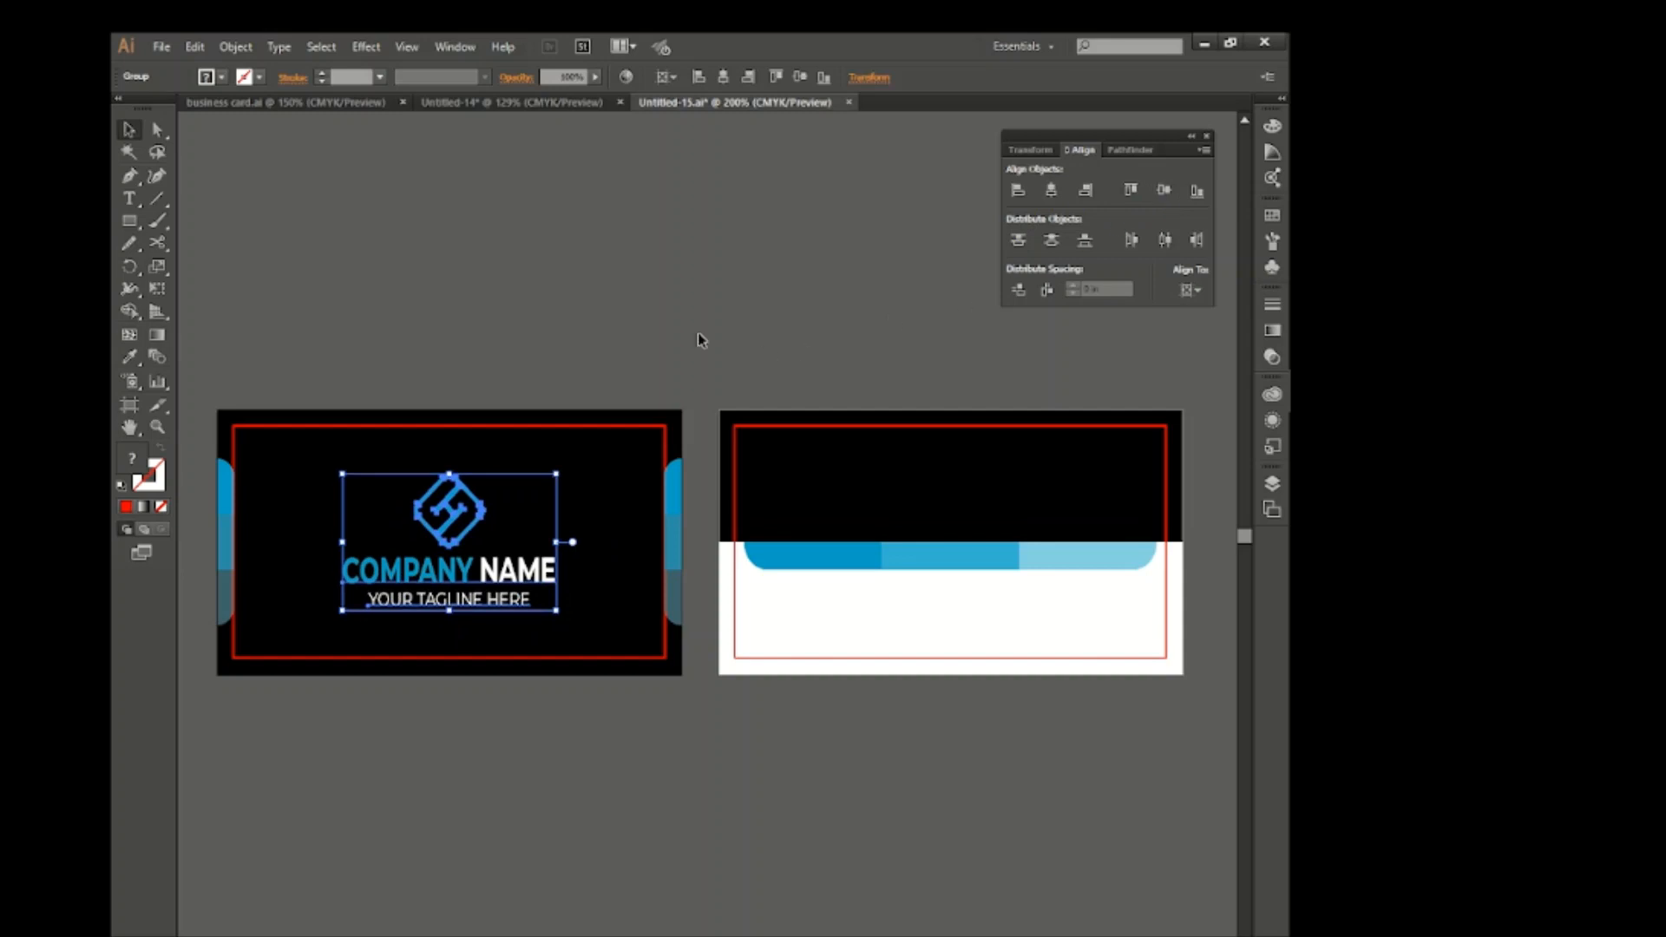
pyautogui.click(680, 327)
# Place a smaller copy of the logo group at the right end of the second card's black area
pyautogui.scroll(-5, 513, 481)
pyautogui.scroll(5, 456, 523)
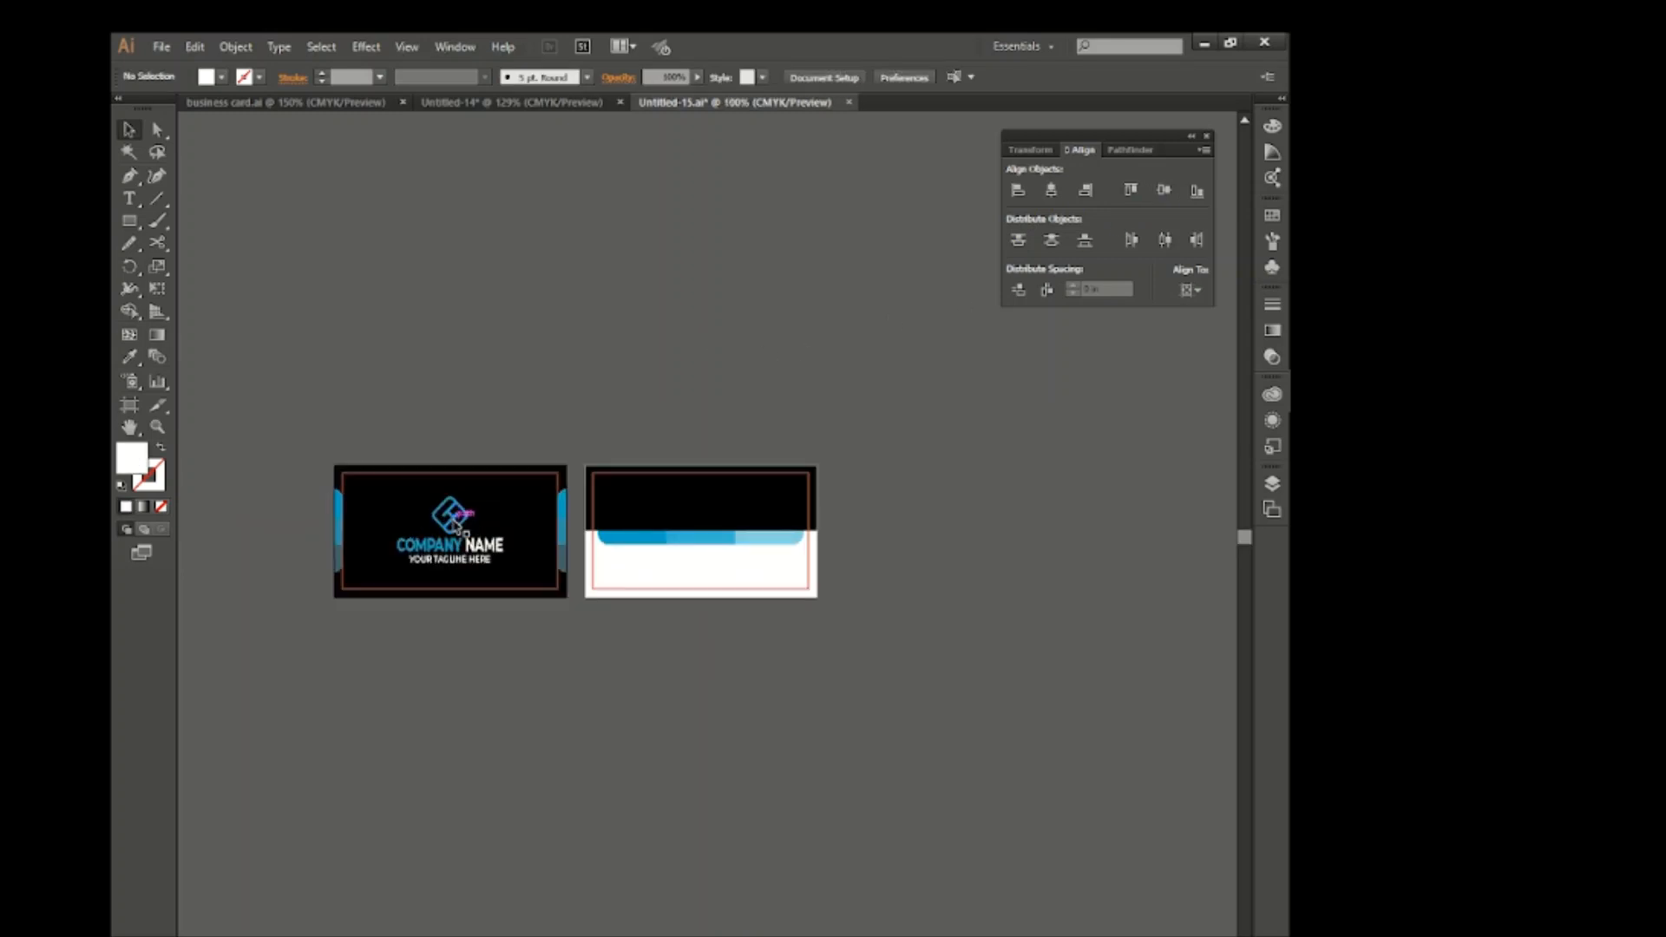
pyautogui.hscroll(3, 455, 525)
pyautogui.moveTo(375, 577); pyautogui.dragTo(964, 487)
pyautogui.click(1089, 549)
pyautogui.click(973, 502)
pyautogui.click(1091, 551)
pyautogui.click(604, 323)
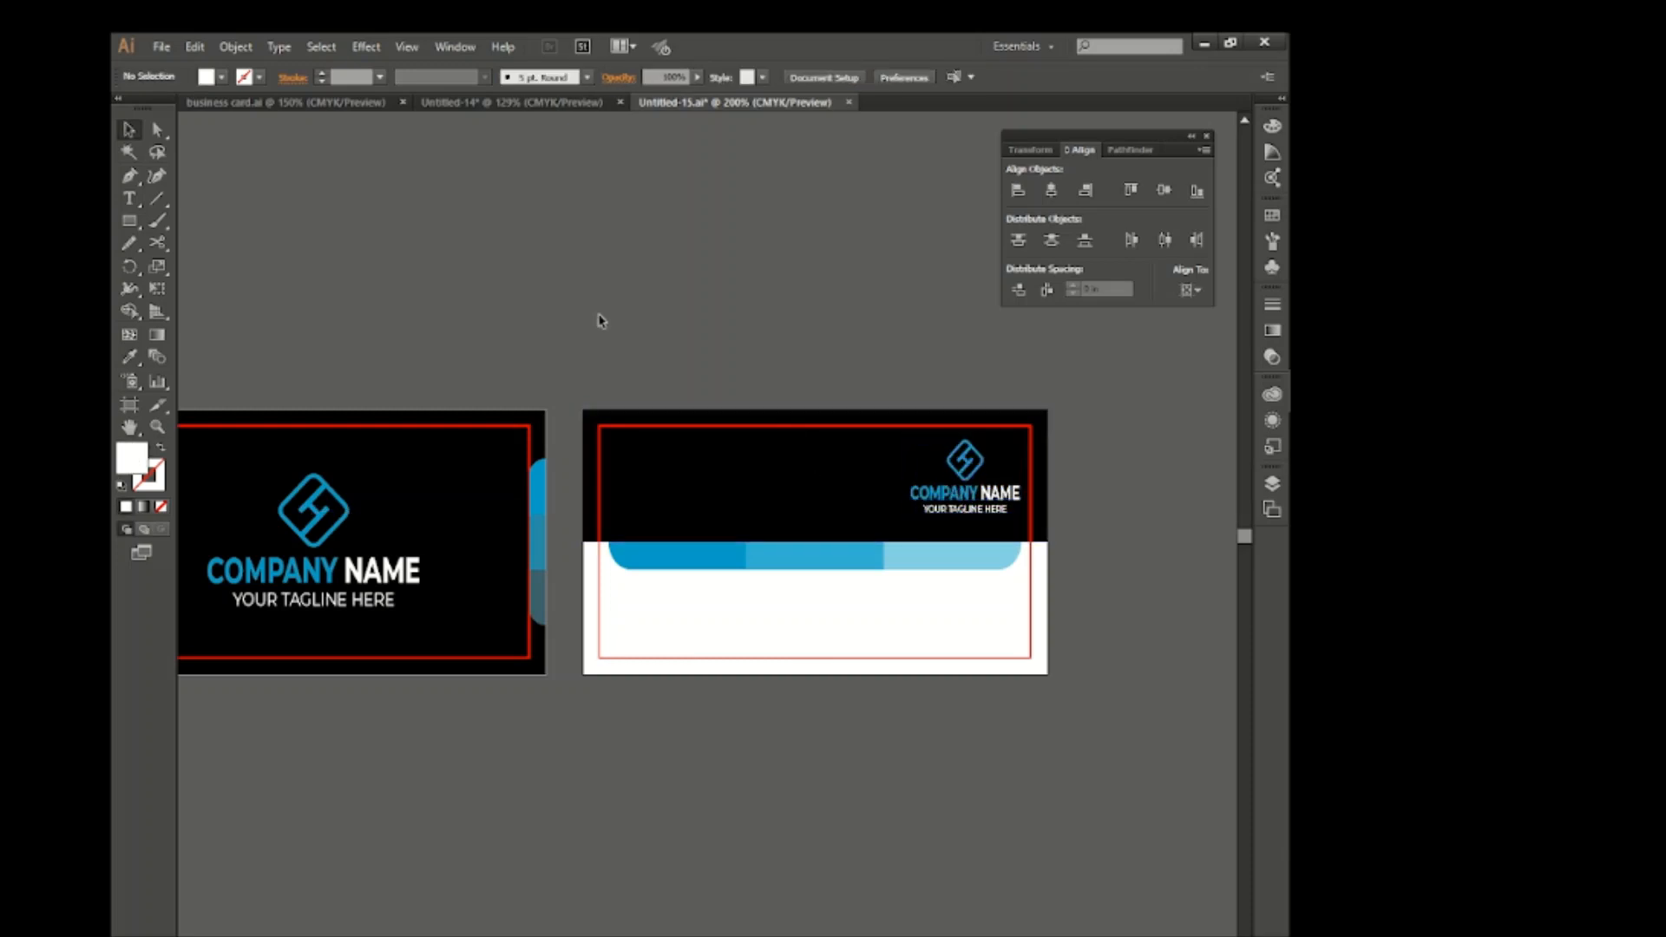
# Bring the person's name and job title from the Untitled-14 document to the left end of the second card's black area
pyautogui.click(513, 102)
pyautogui.moveTo(998, 607); pyautogui.dragTo(626, 467)
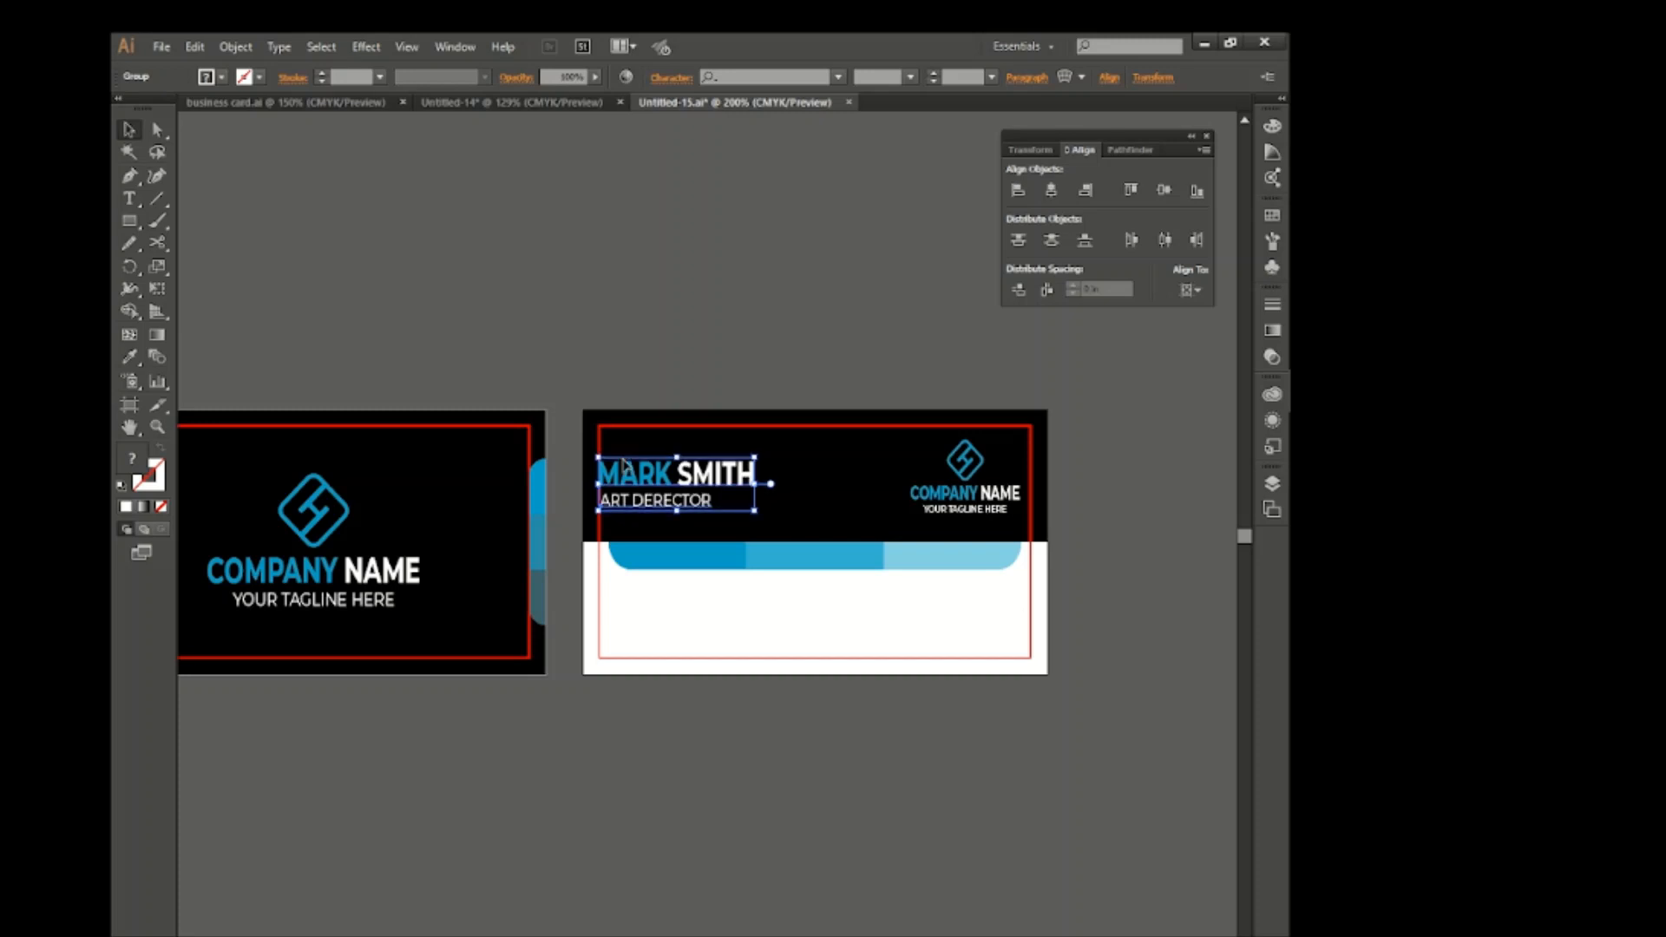
pyautogui.press('Up')
# Fine-tune the small logo's height and shift the name and job title slightly down in the second card's black area
pyautogui.click(973, 509)
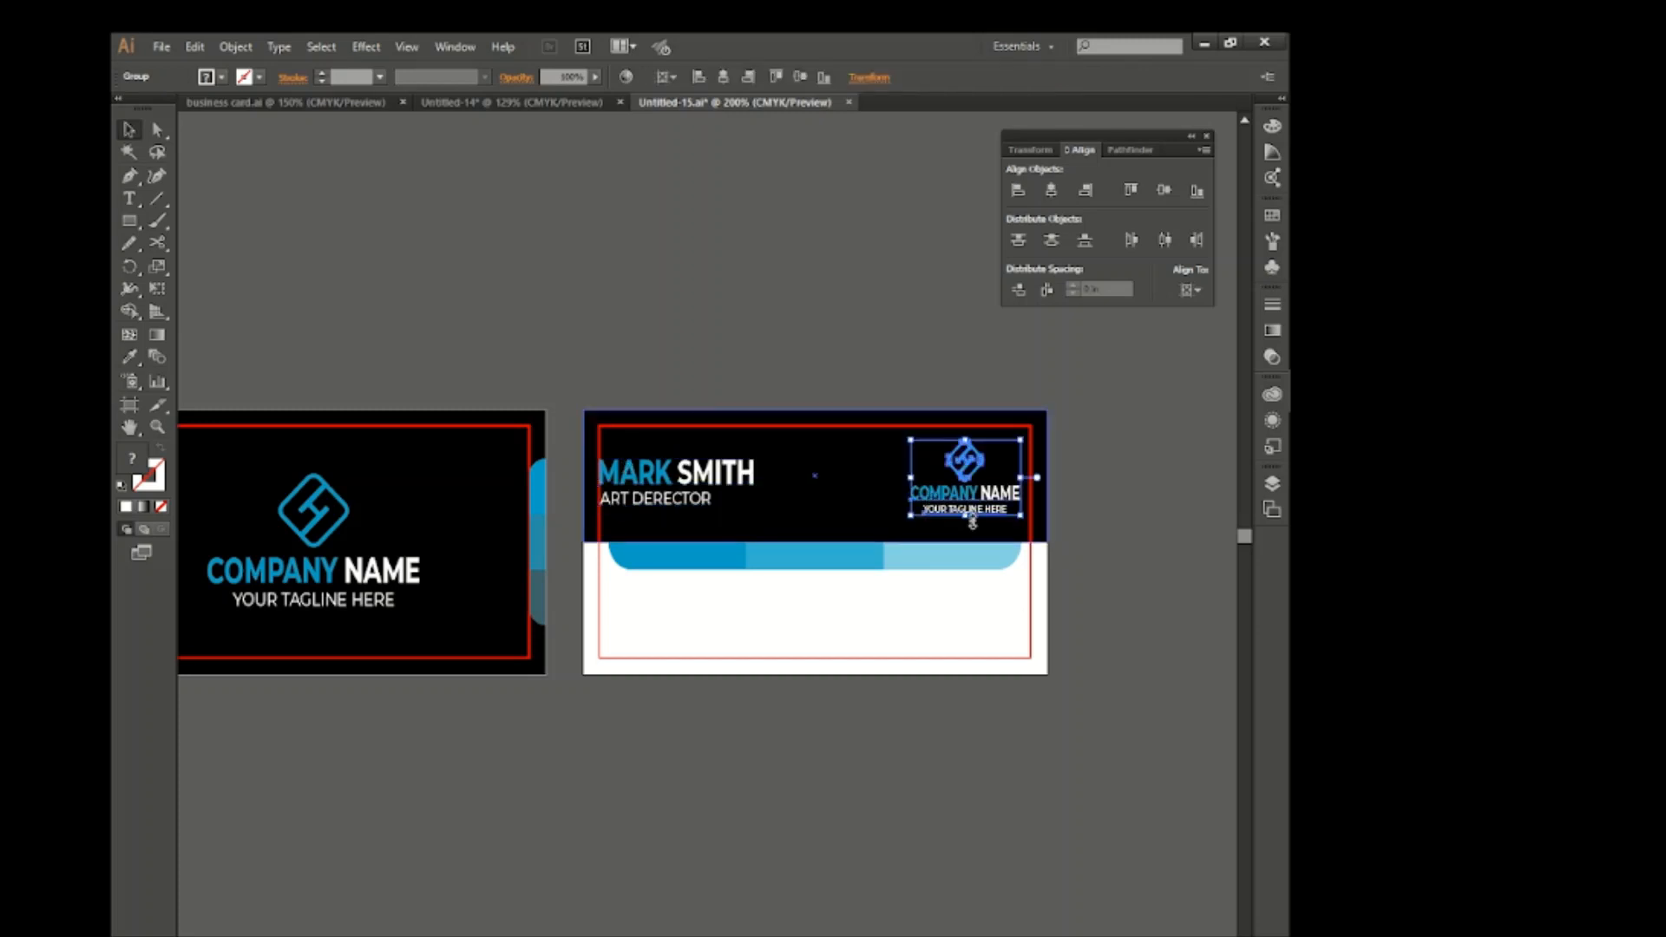
pyautogui.moveTo(970, 514); pyautogui.dragTo(973, 514)
pyautogui.click(1119, 524)
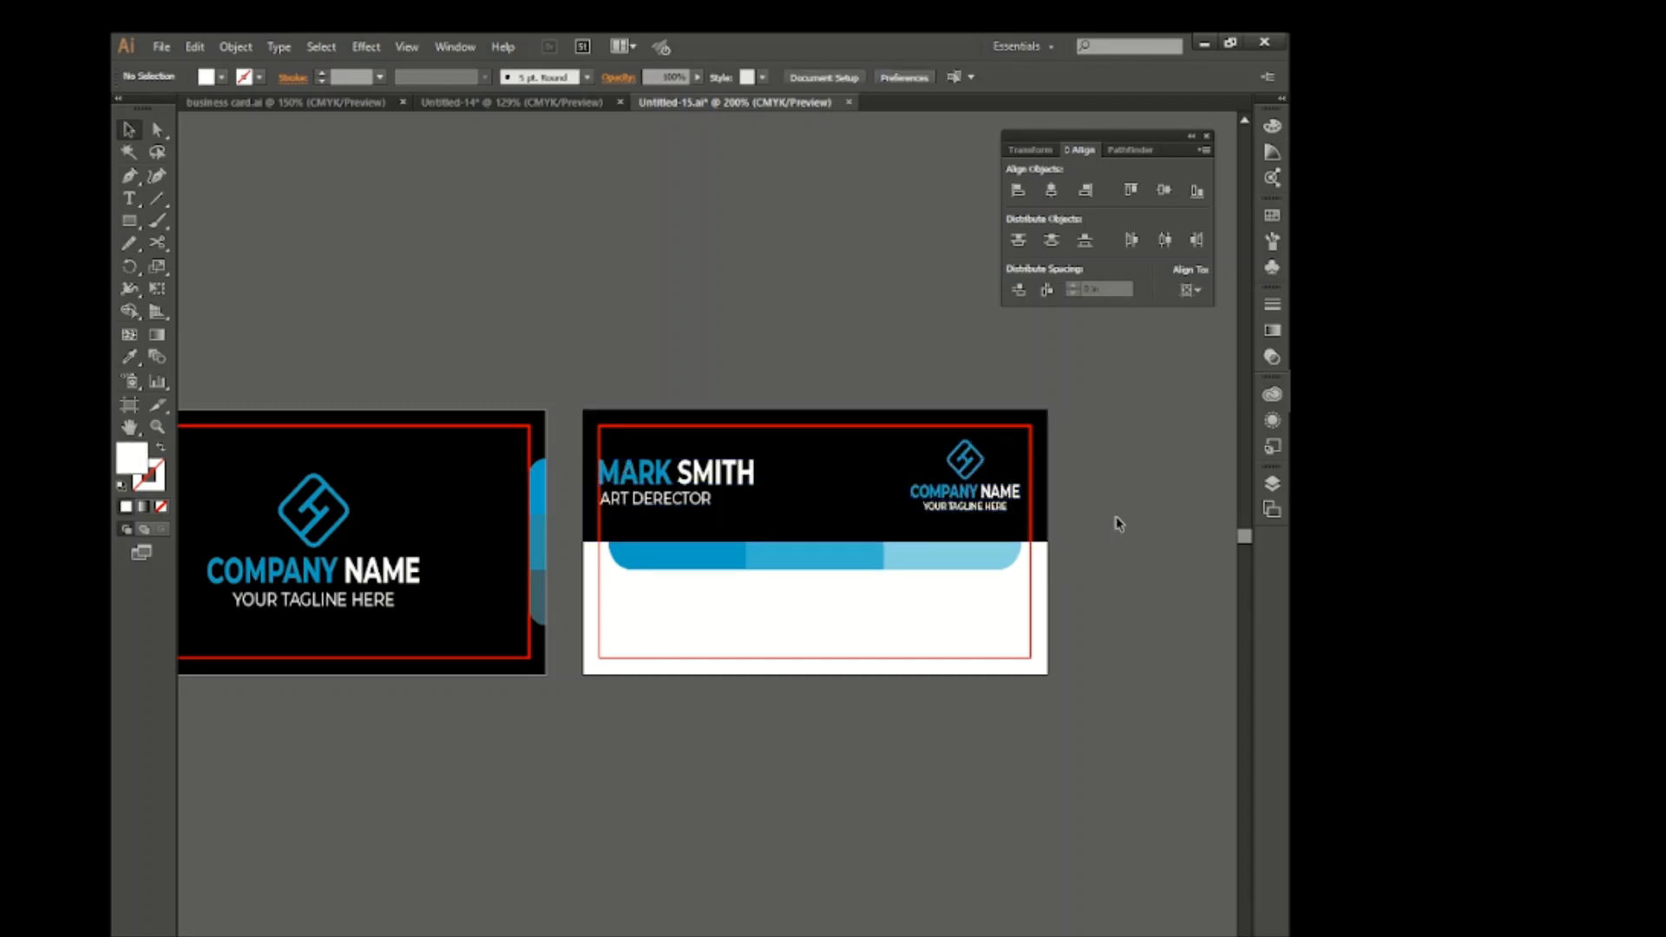
pyautogui.click(129, 178)
pyautogui.press('v')
pyautogui.moveTo(669, 477); pyautogui.dragTo(669, 480)
pyautogui.hotkey('ctrl', 'shift', 'a')
pyautogui.click(128, 178)
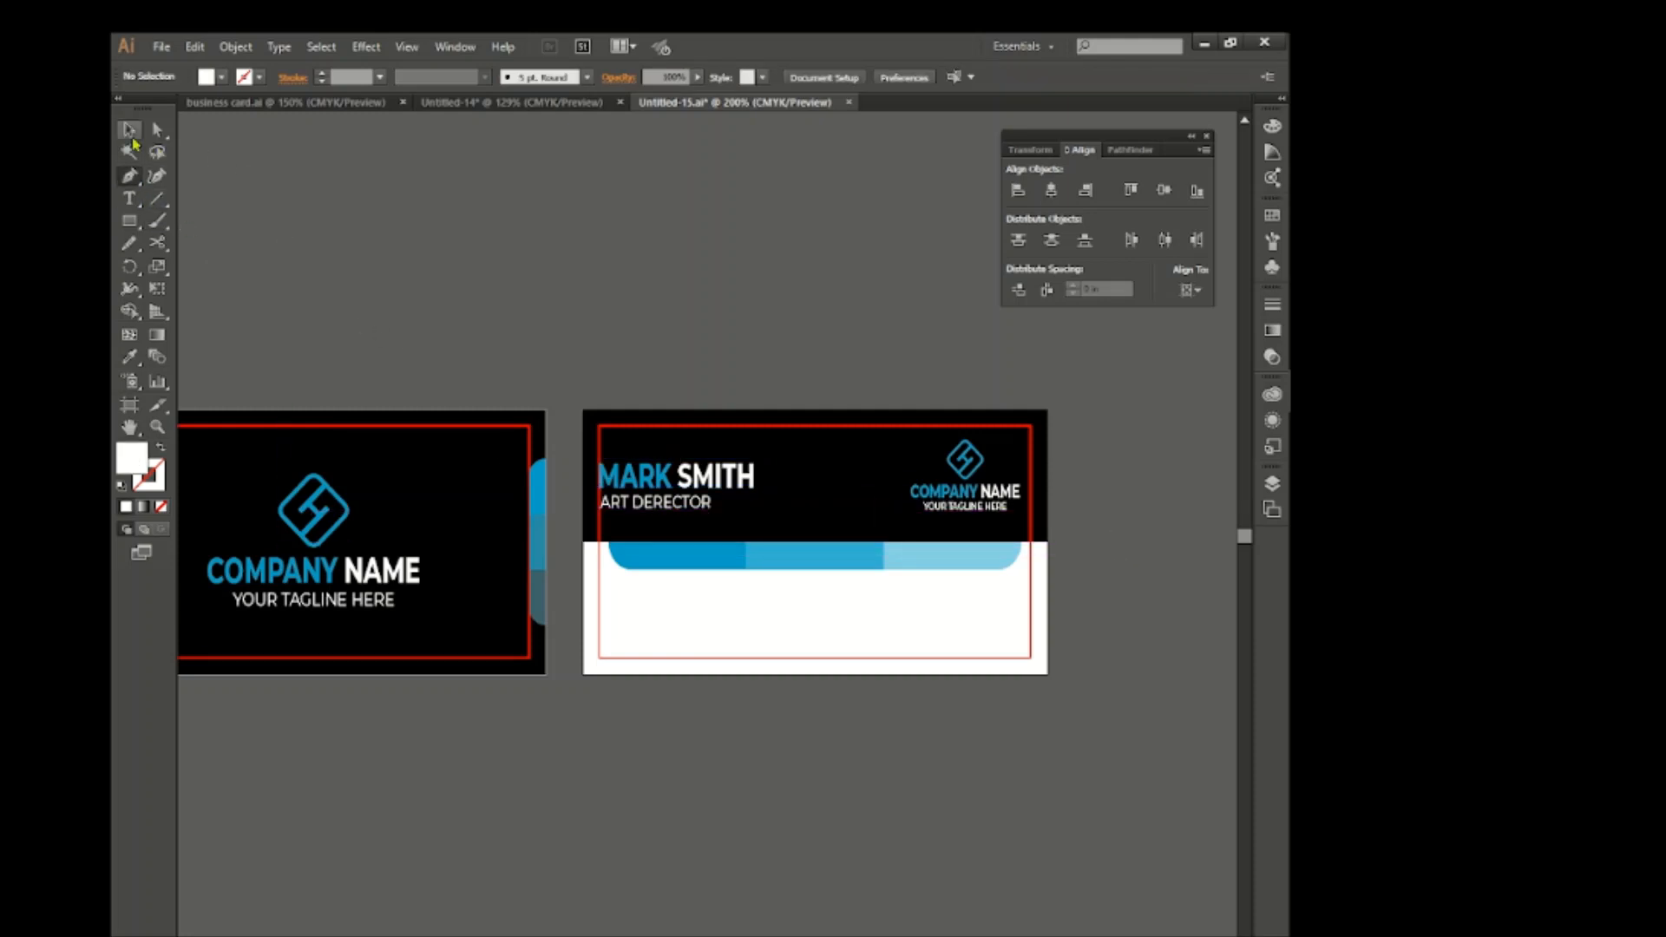
pyautogui.click(129, 131)
pyautogui.scroll(-1, 569, 265)
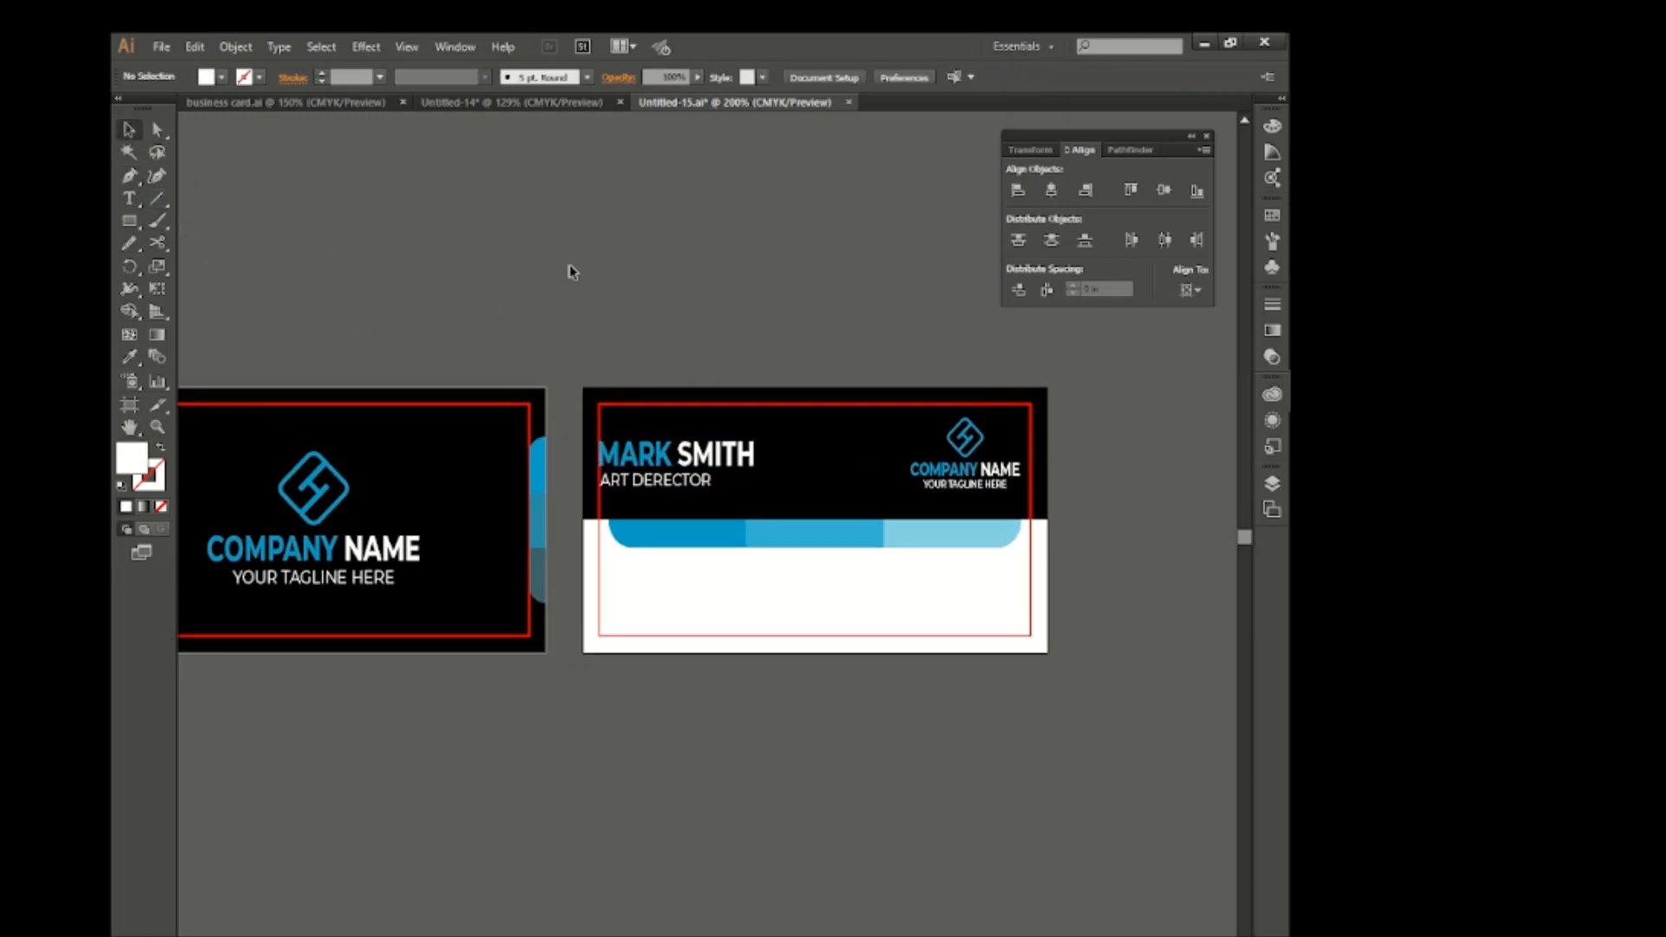
# Bring the phone, mail and location icons from Untitled-14 onto the blue bar's segments and centre the group horizontally
pyautogui.click(521, 103)
pyautogui.click(729, 102)
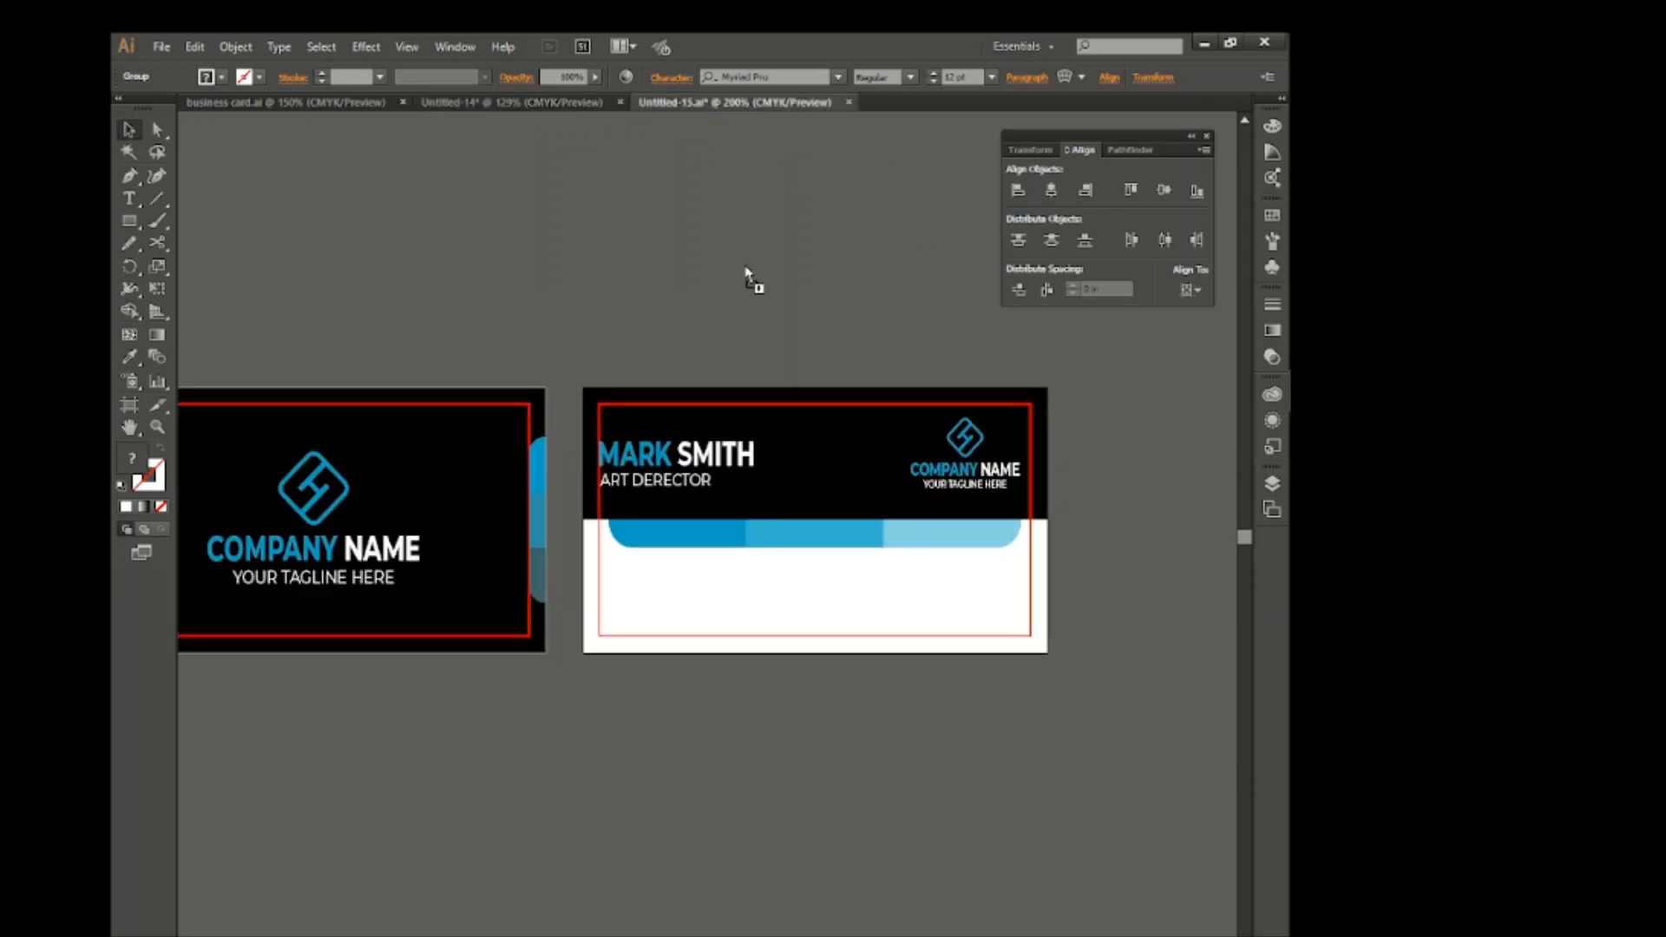
pyautogui.click(816, 539)
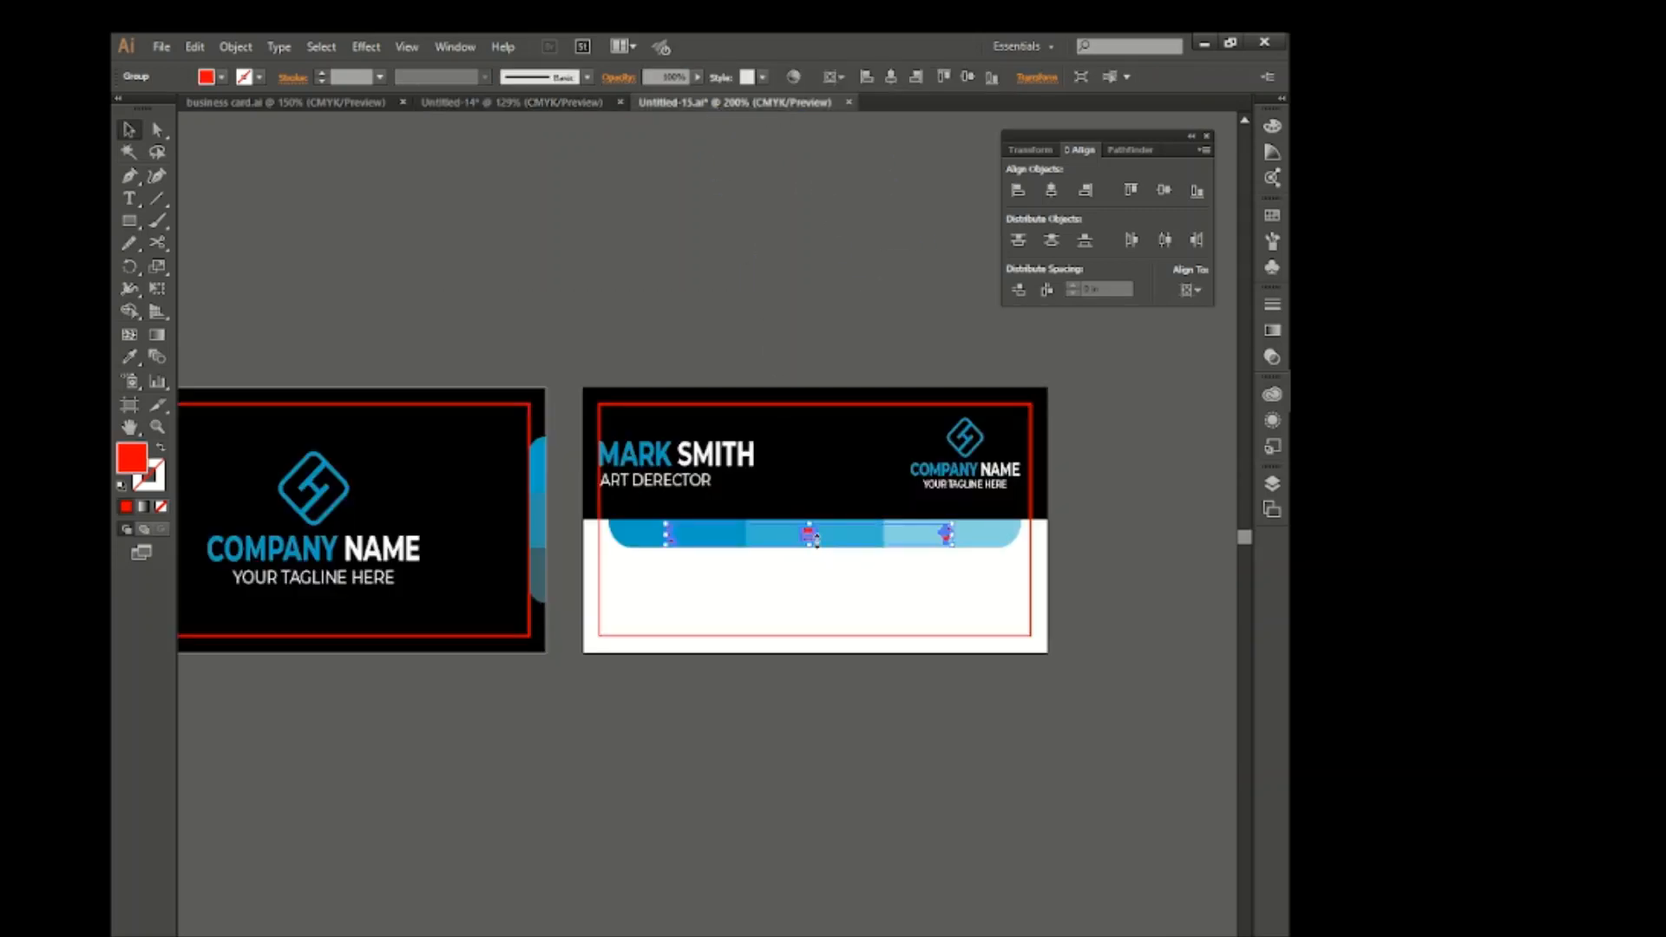
pyautogui.click(1052, 190)
pyautogui.click(898, 604)
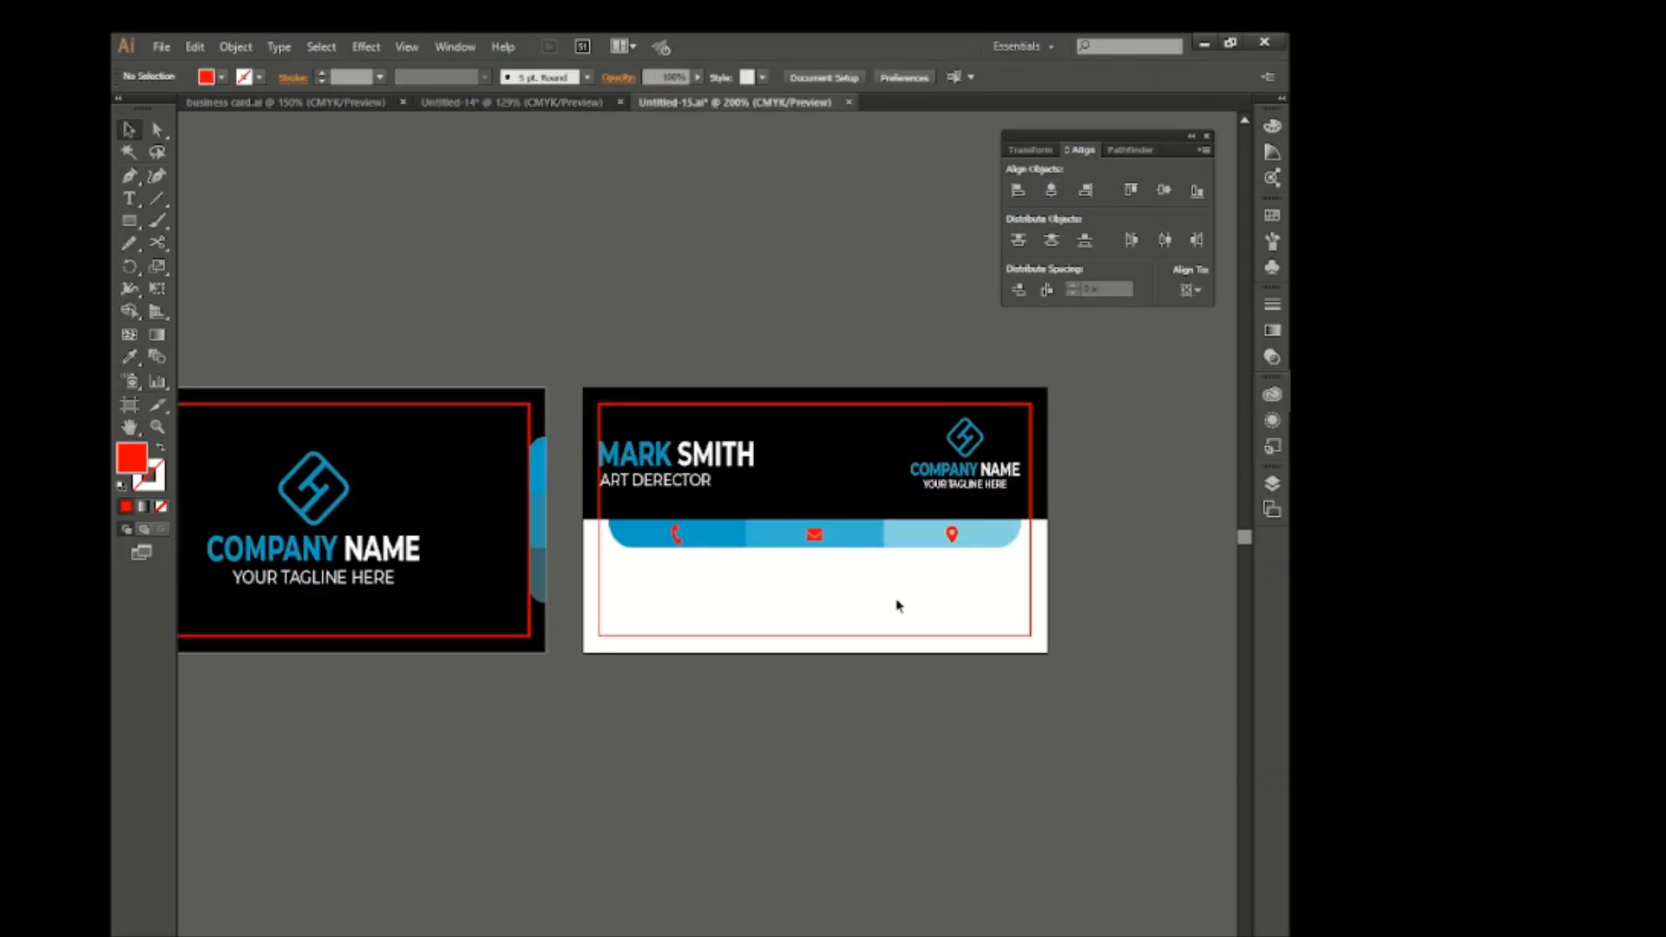
# Change the fill of the three contact icons on the blue bar to white
pyautogui.click(953, 536)
pyautogui.click(260, 77)
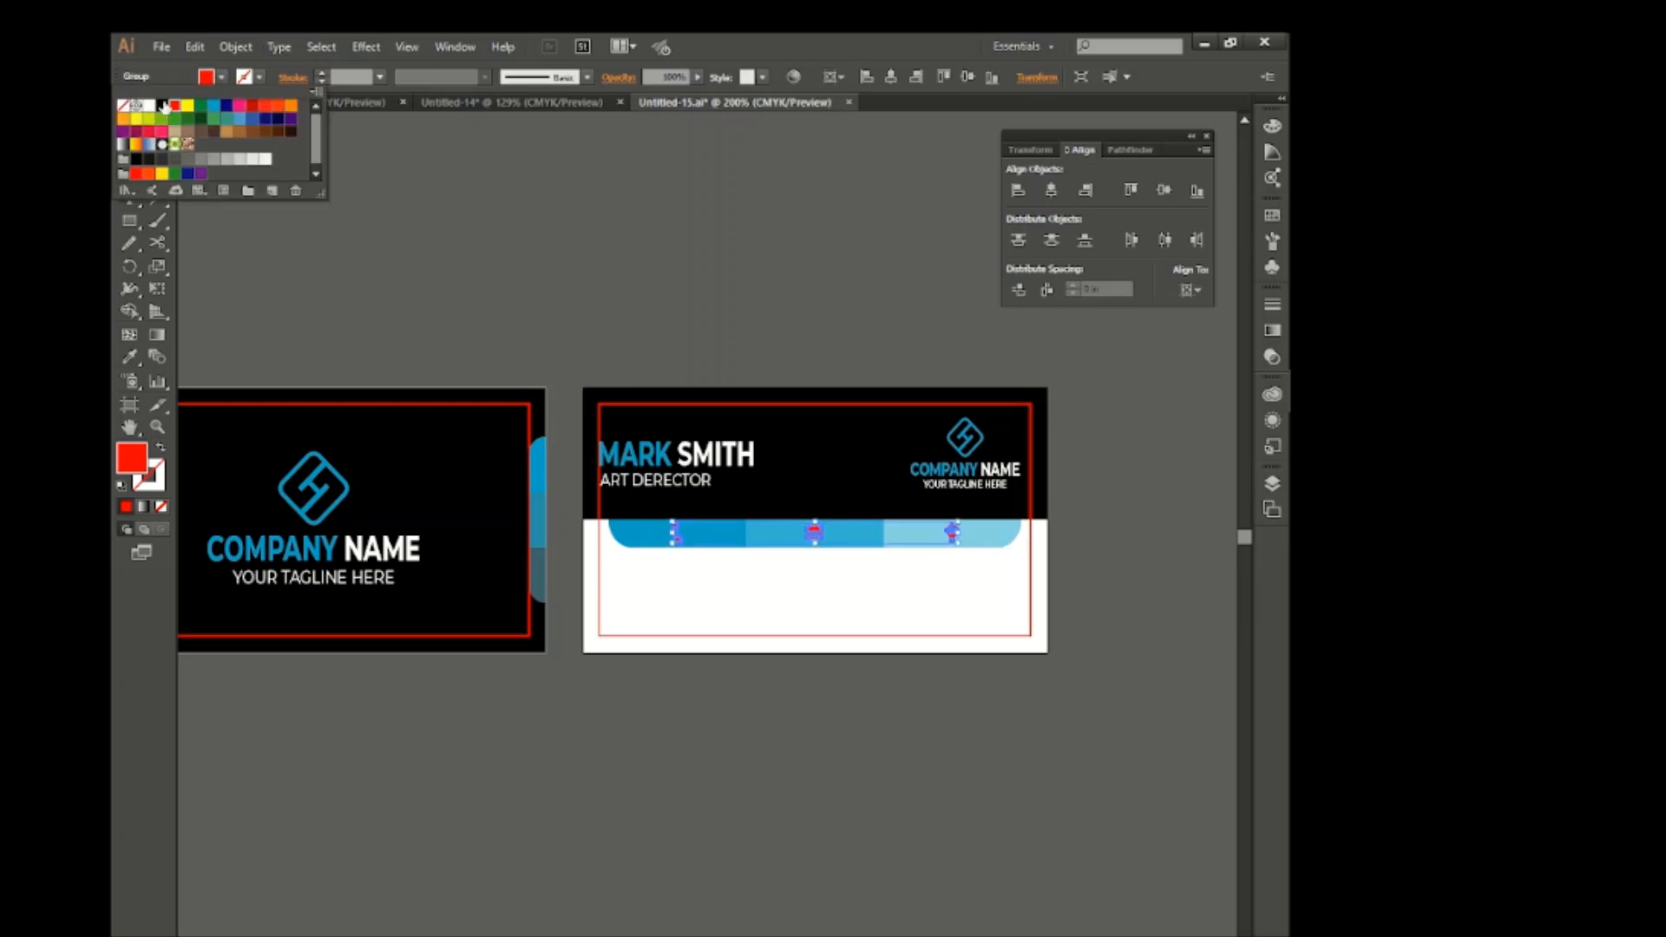
pyautogui.click(161, 106)
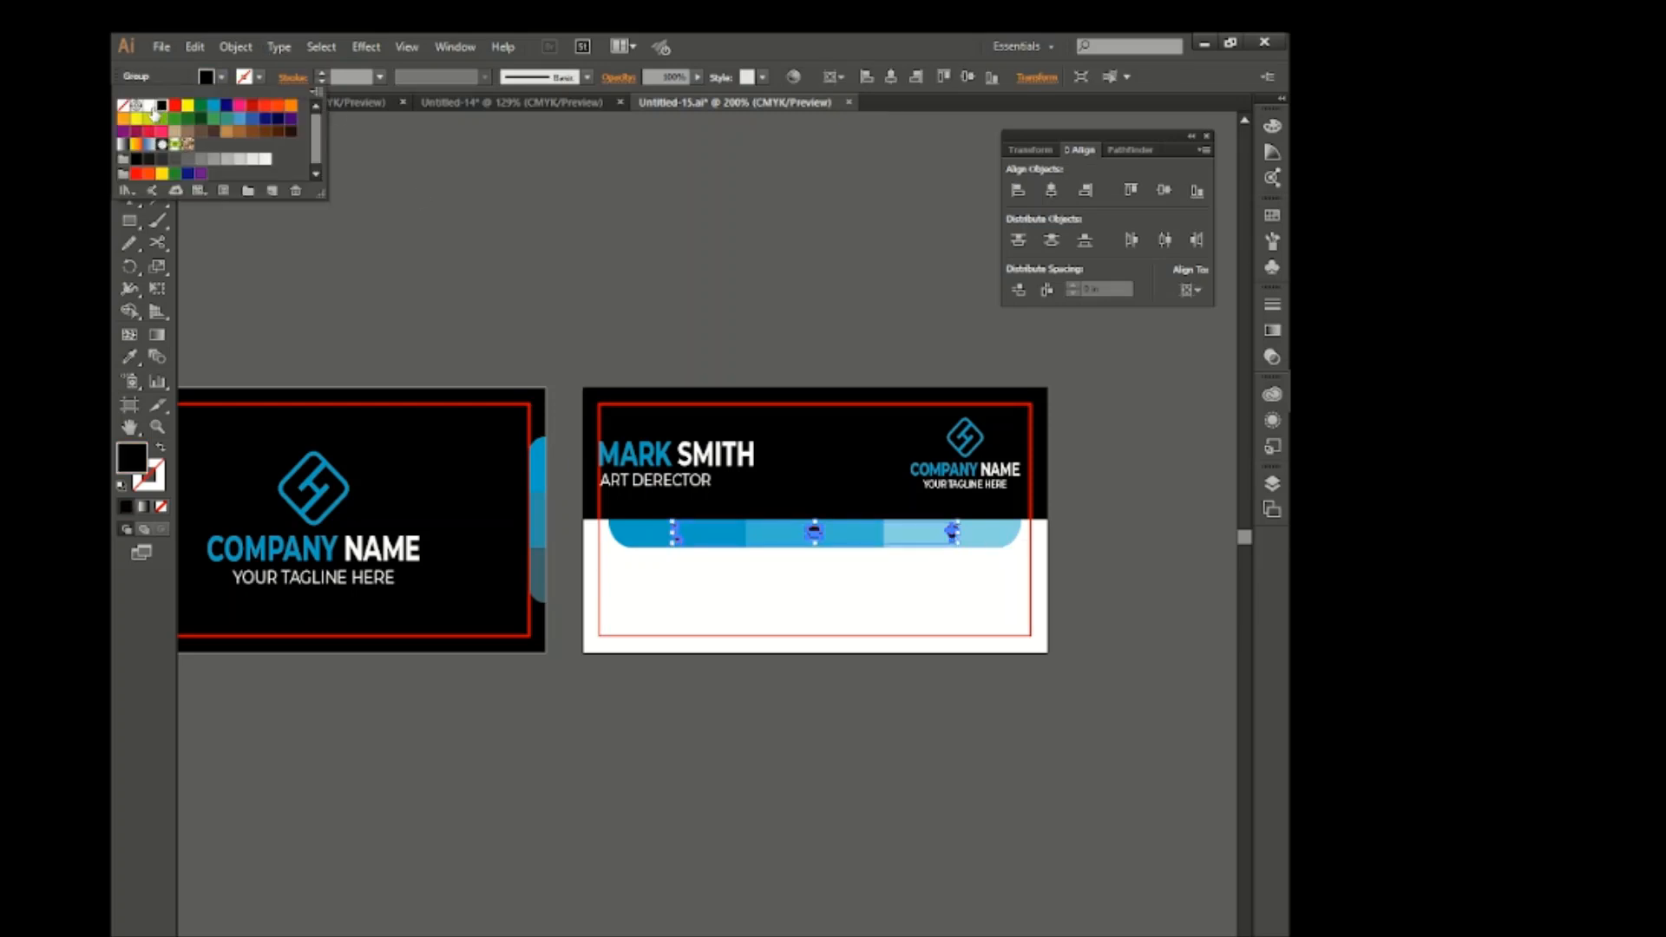
pyautogui.click(150, 107)
pyautogui.click(554, 258)
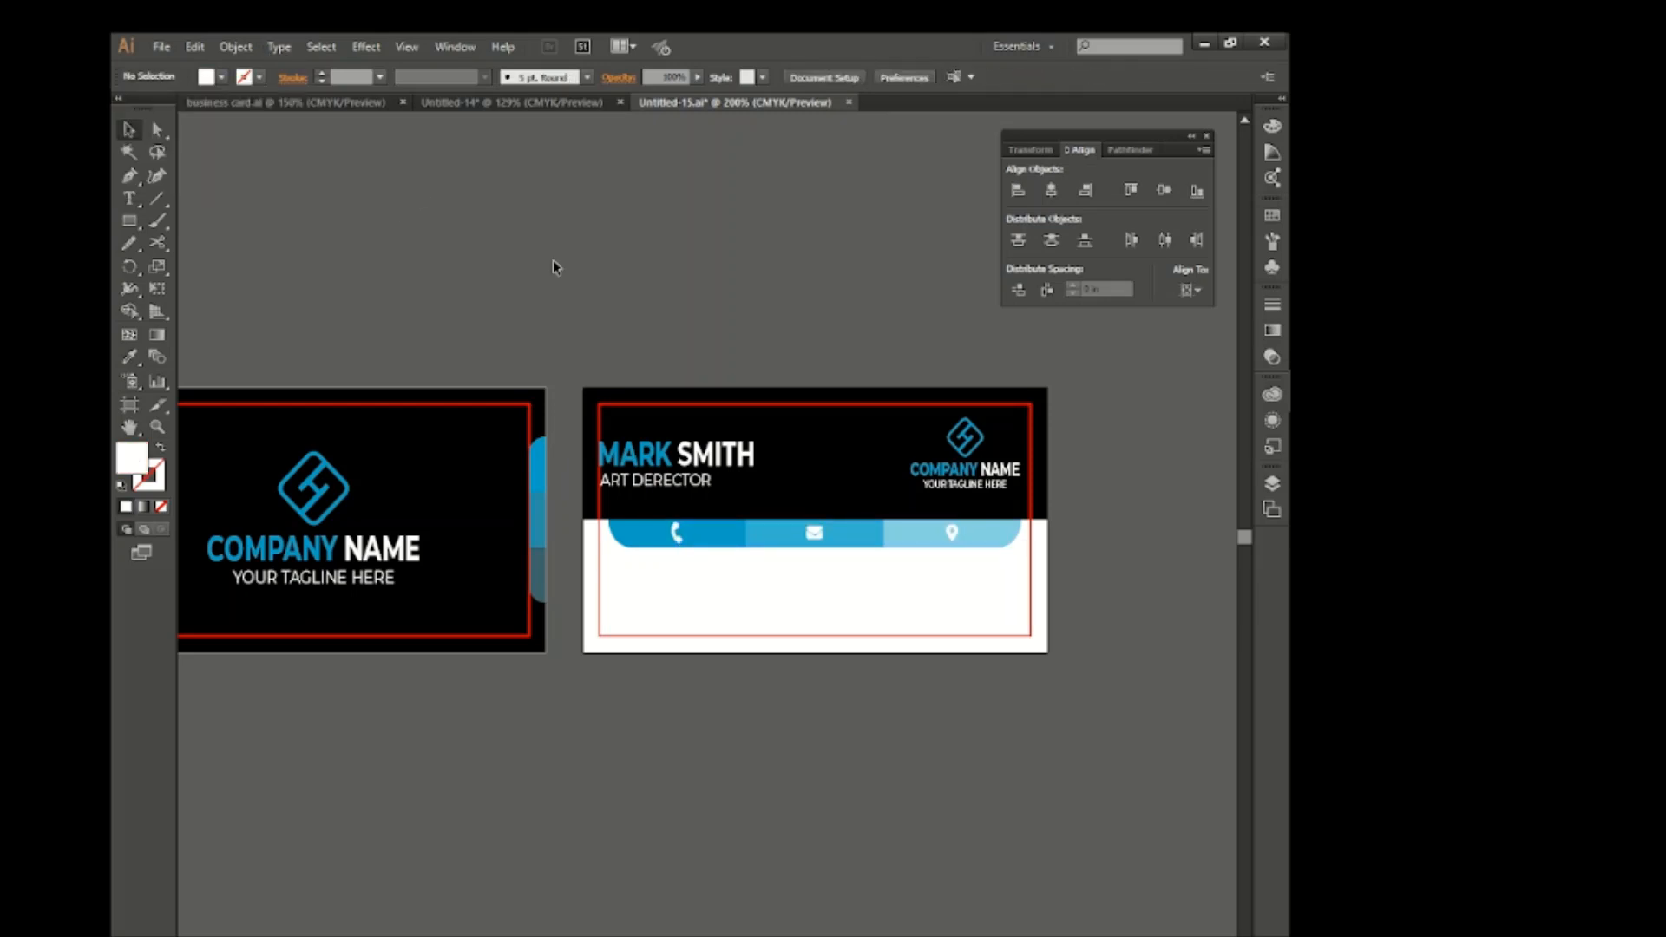
# Bring the three-column contact details from Untitled-14 below the icons, centre them horizontally and adjust their height on the white area
pyautogui.click(558, 109)
pyautogui.moveTo(998, 400); pyautogui.dragTo(787, 142)
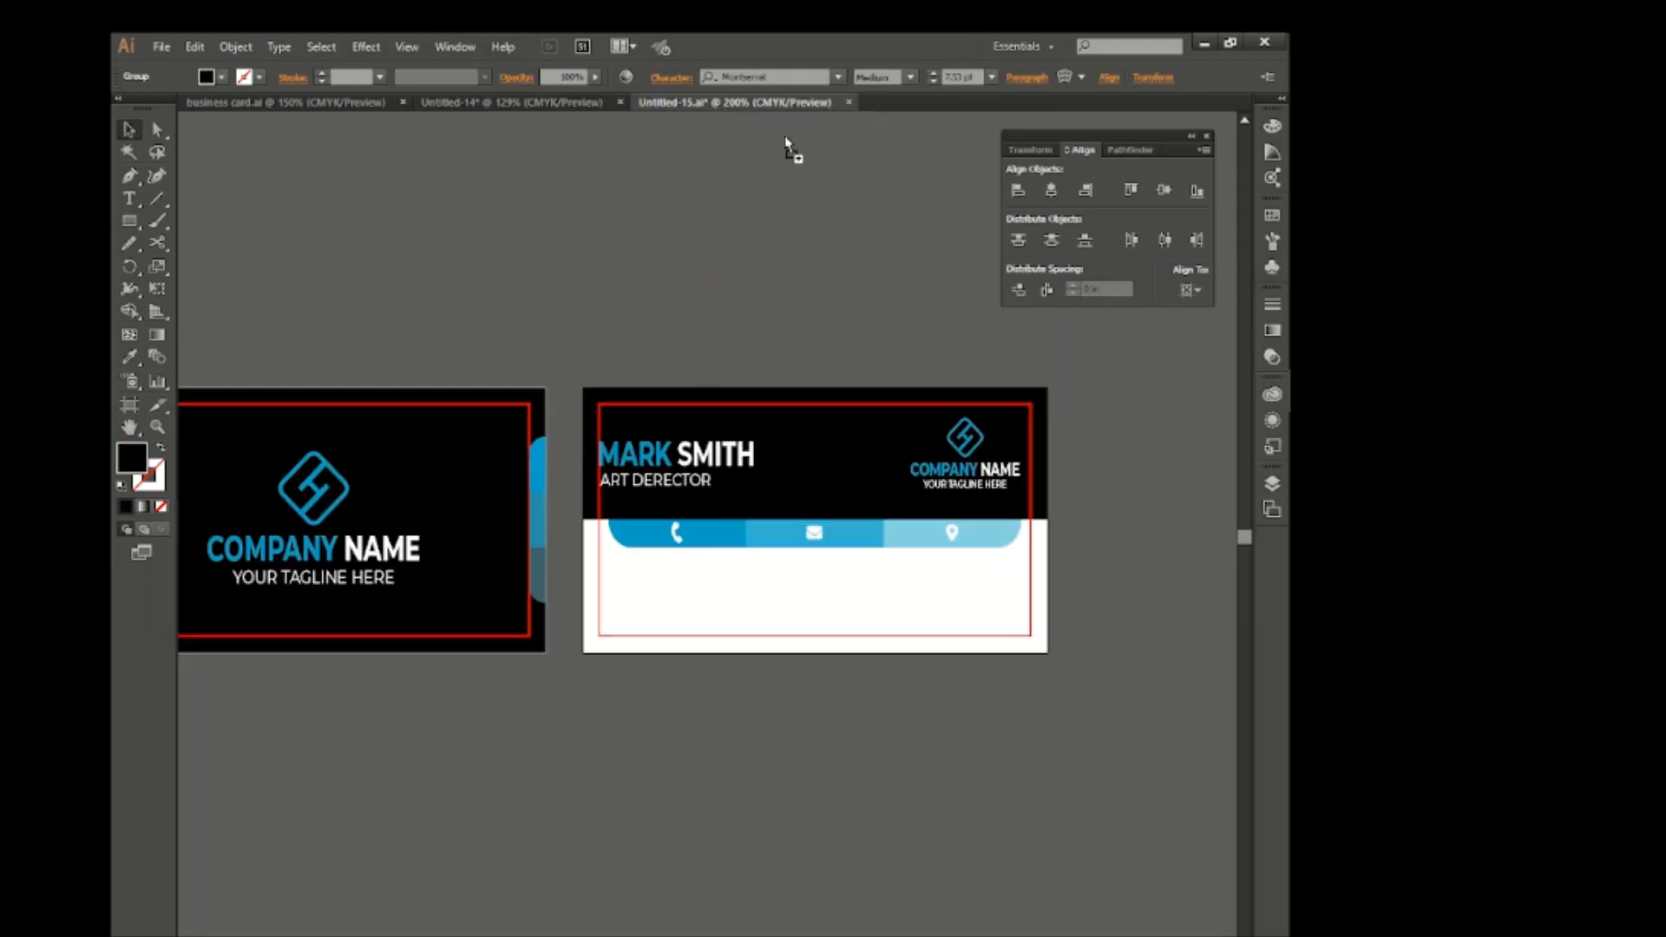
pyautogui.moveTo(840, 590); pyautogui.dragTo(840, 588)
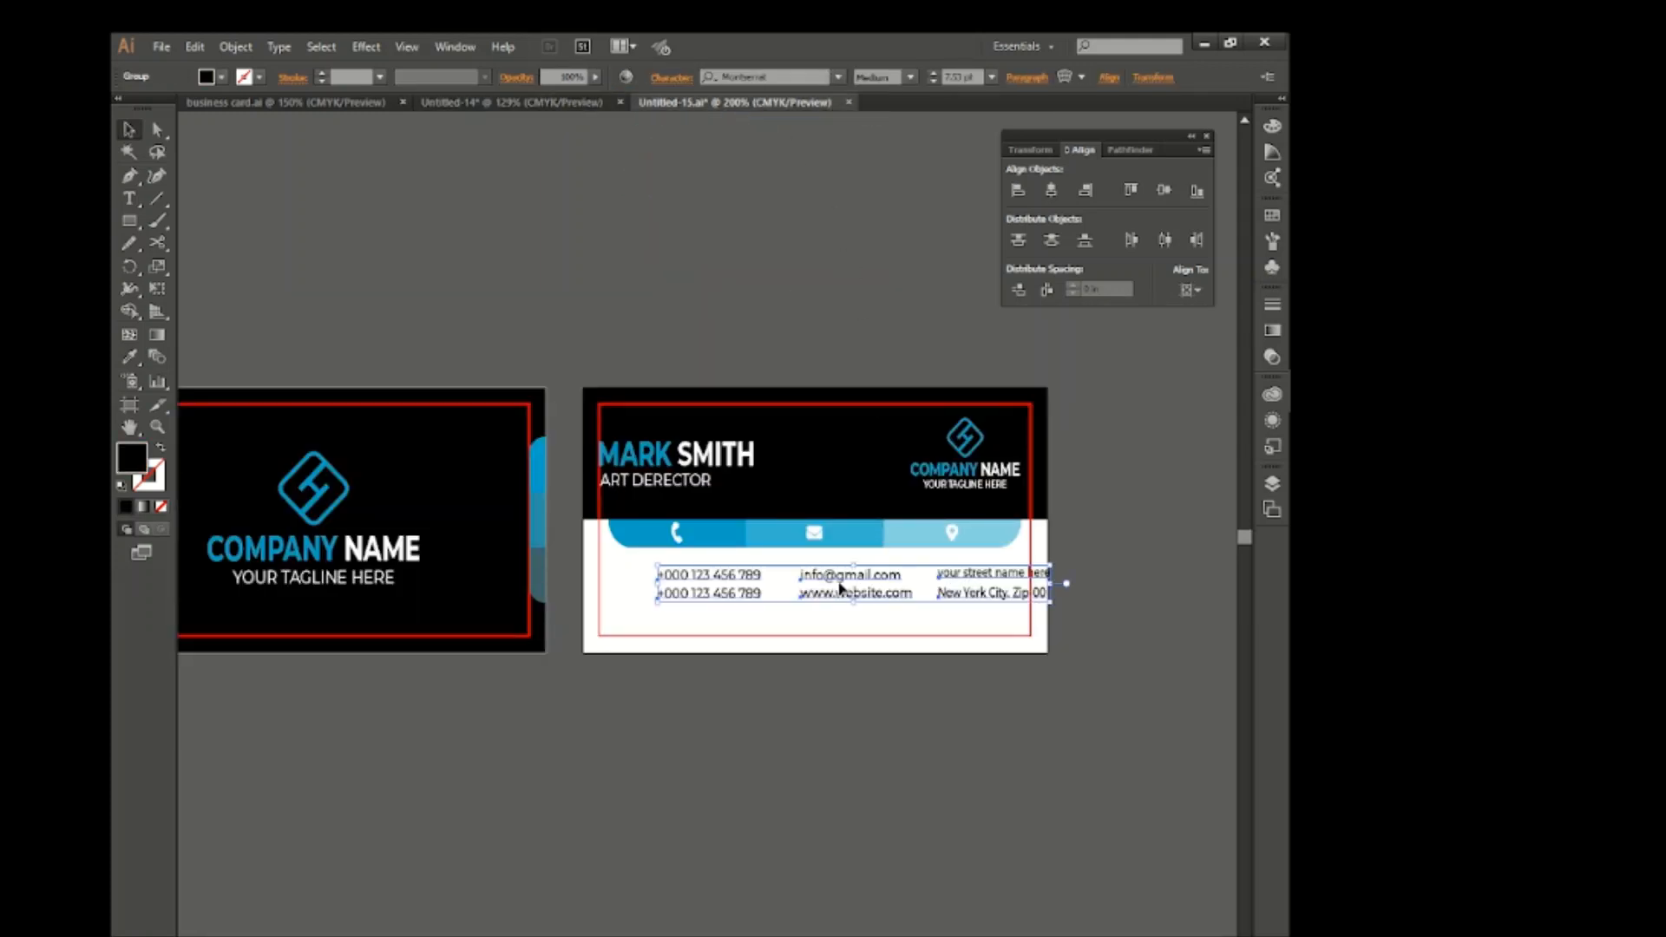
pyautogui.click(1051, 191)
pyautogui.press('Up')
pyautogui.press('Up')
pyautogui.press('Up')
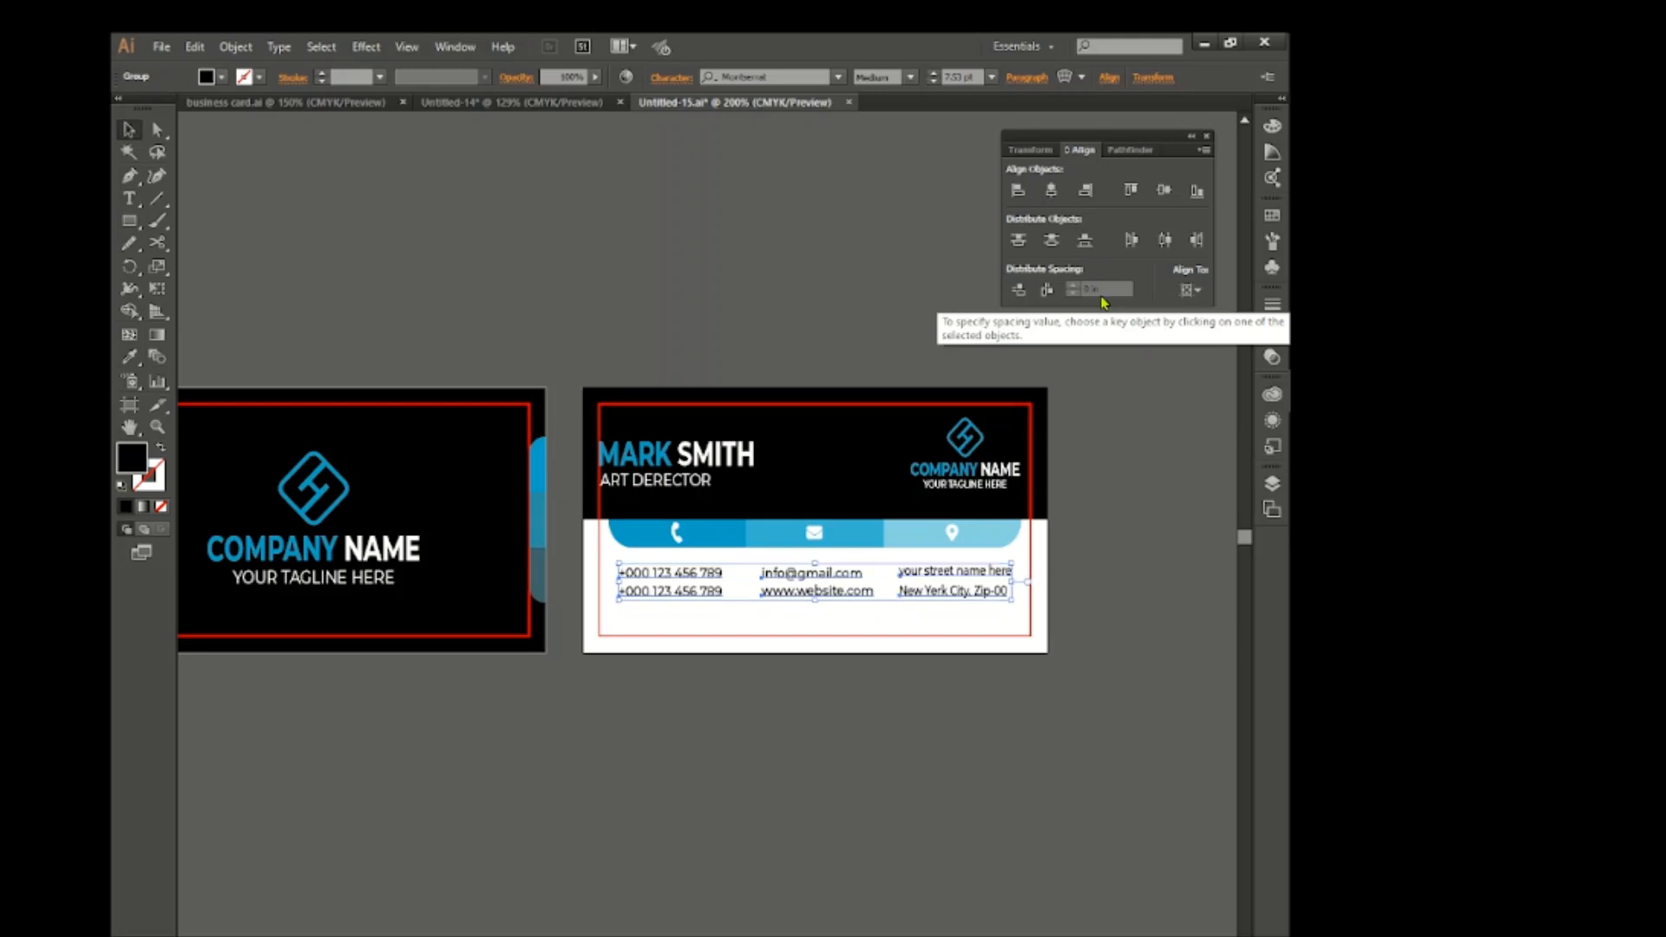
pyautogui.moveTo(821, 598); pyautogui.dragTo(821, 601)
pyautogui.click(1160, 539)
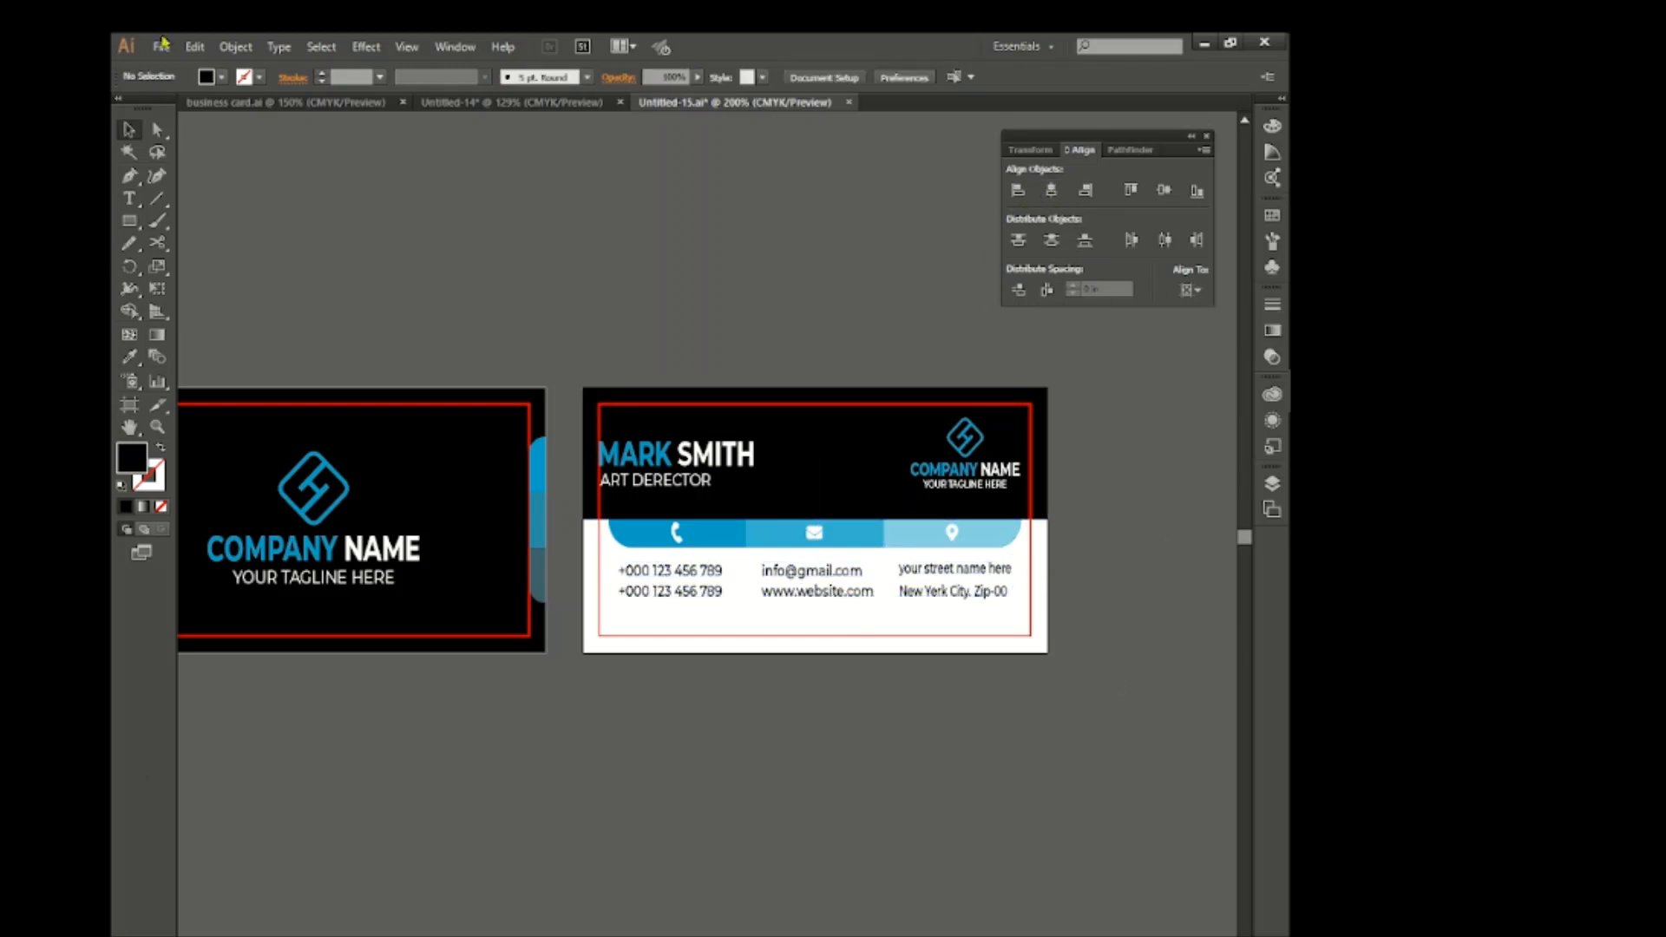
# Delete the red margin frames from both cards
pyautogui.click(749, 634)
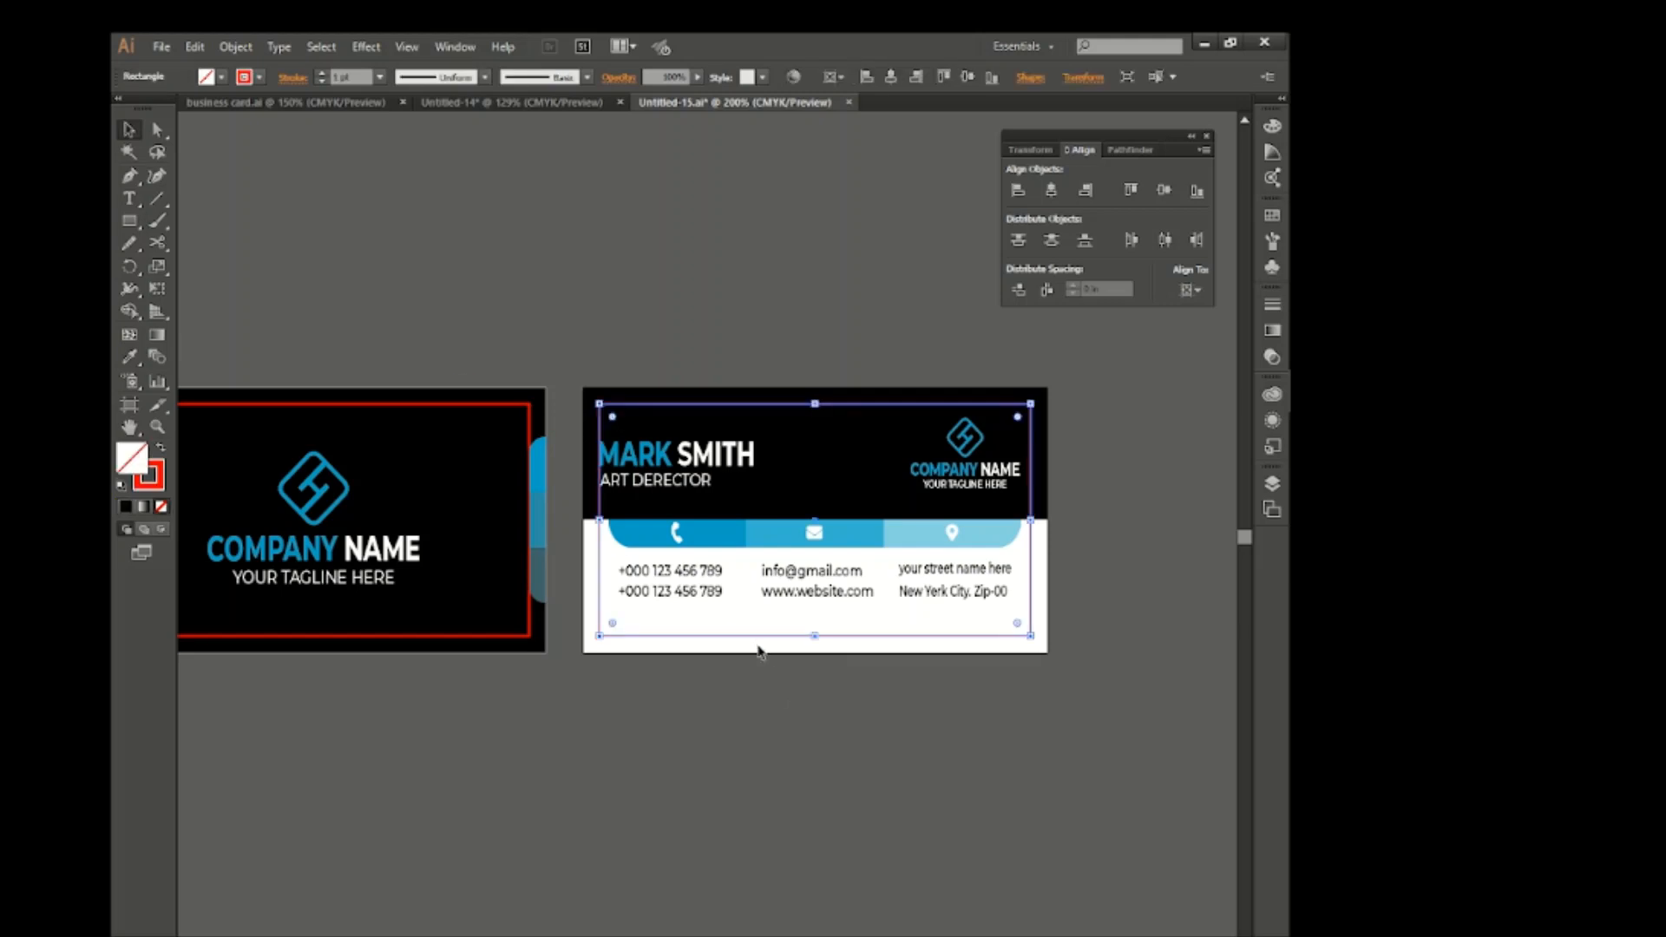
pyautogui.press('Delete')
pyautogui.click(529, 621)
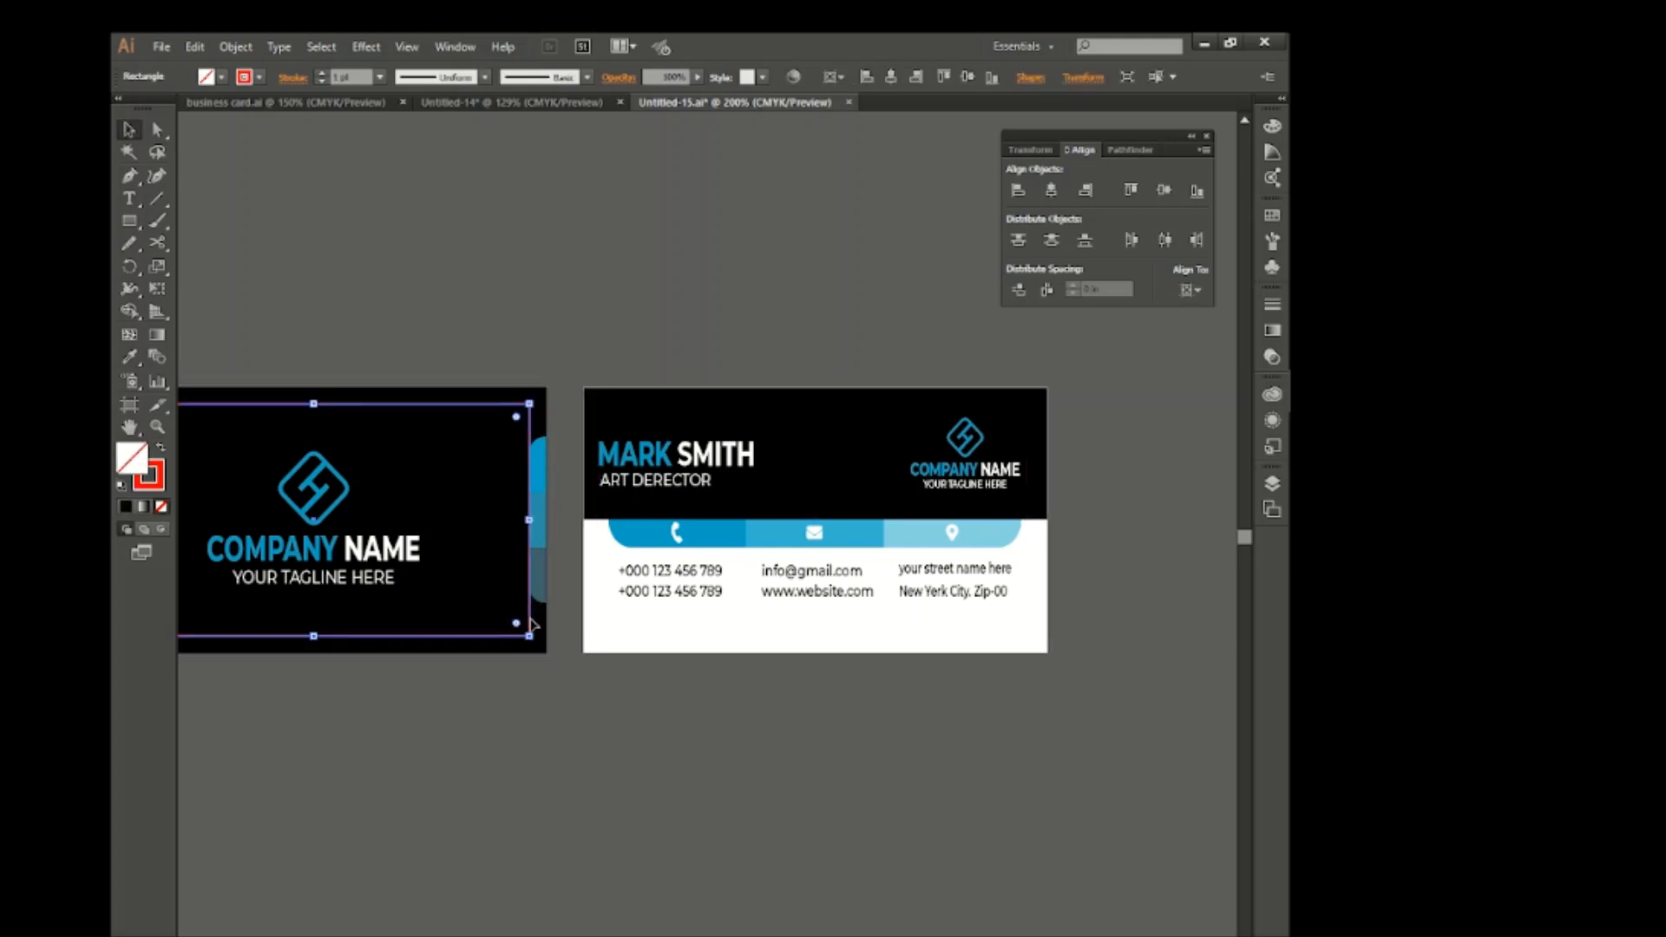
pyautogui.press('Delete')
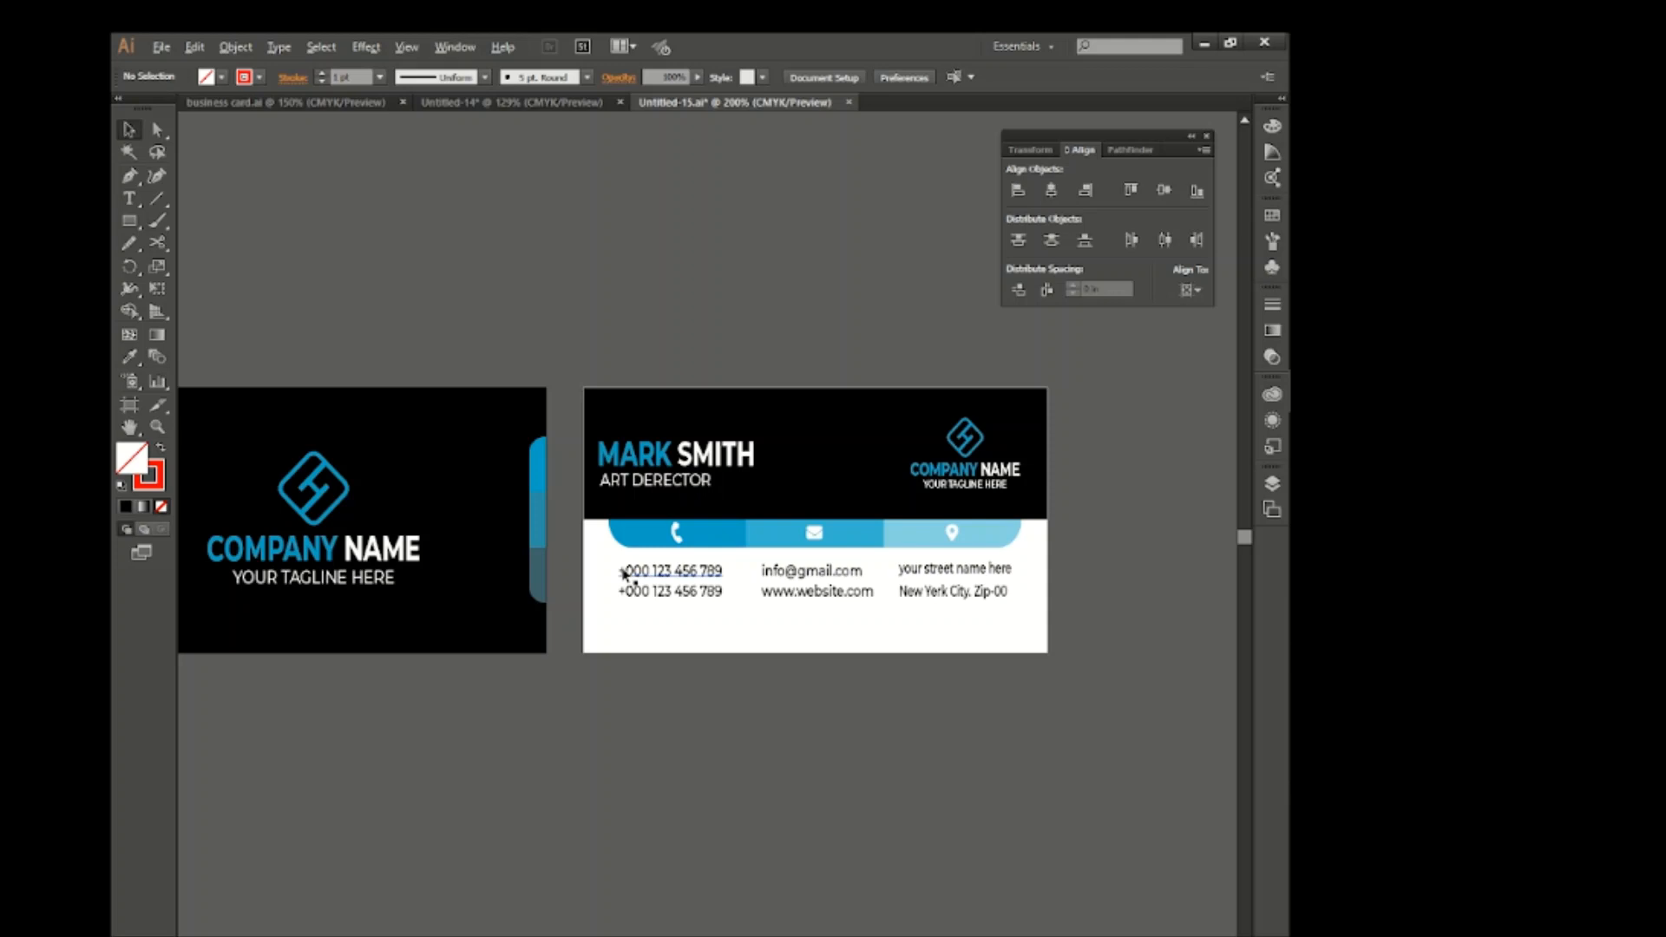
# Group all artwork of the second card, and likewise group all artwork of the first card
pyautogui.scroll(-2, 624, 574)
pyautogui.scroll(1, 677, 654)
pyautogui.hscroll(-2, 675, 651)
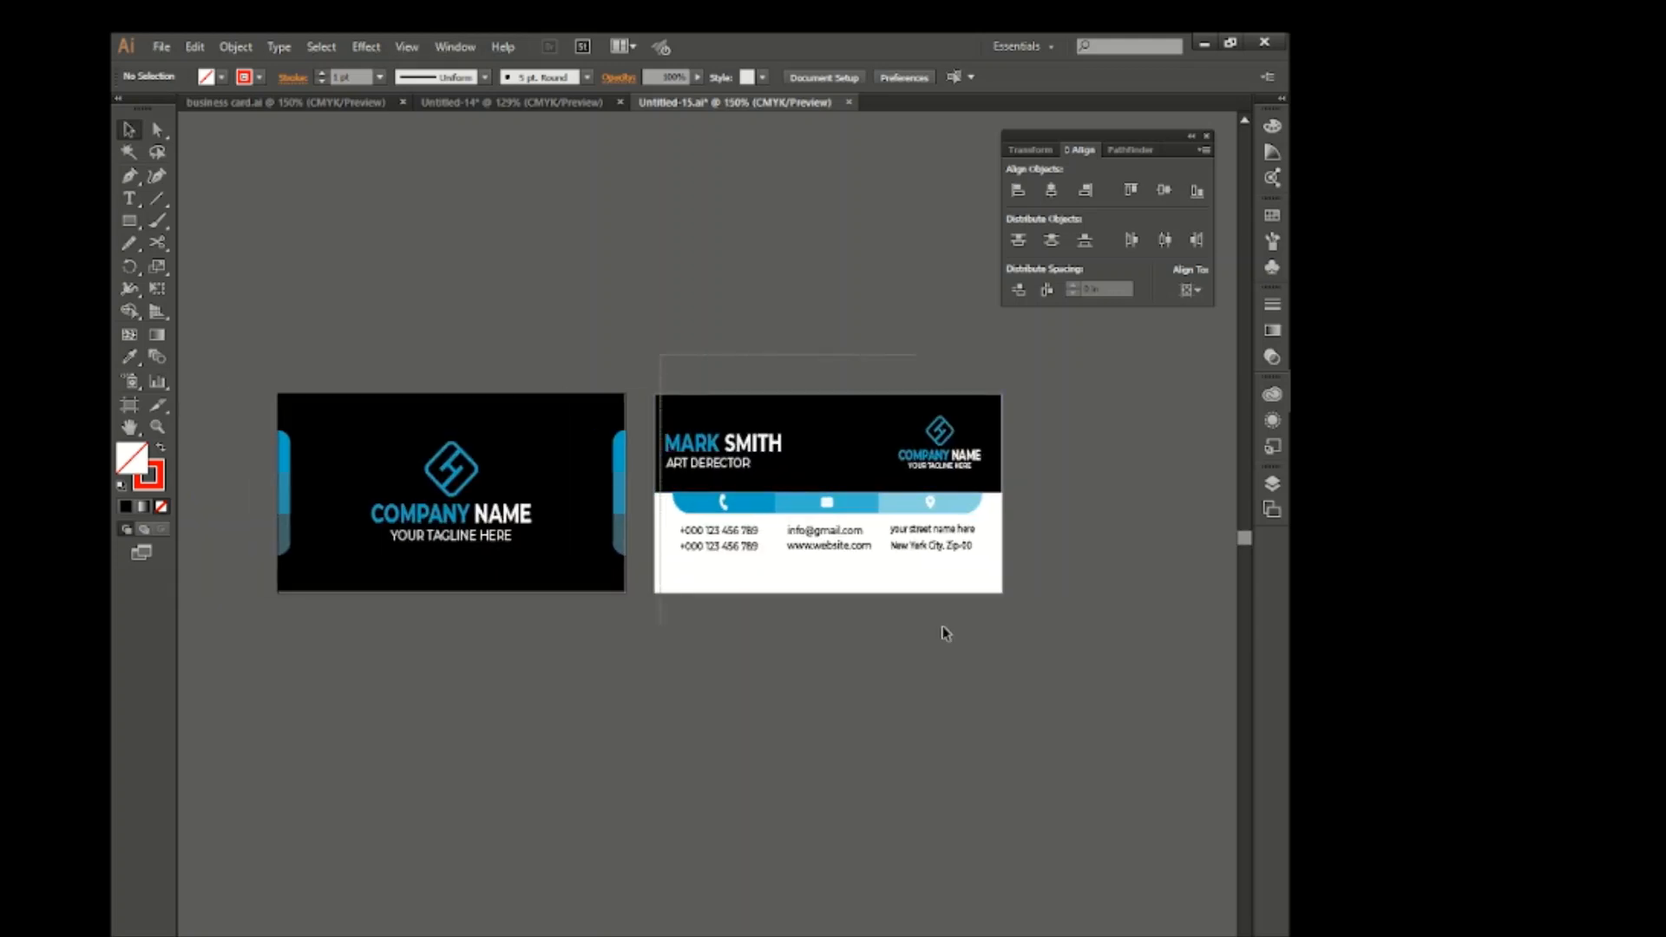
pyautogui.moveTo(943, 626); pyautogui.dragTo(959, 635)
pyautogui.rightClick(867, 452)
pyautogui.click(932, 540)
pyautogui.moveTo(227, 326); pyautogui.dragTo(642, 626)
pyautogui.rightClick(538, 521)
pyautogui.click(603, 609)
pyautogui.click(714, 653)
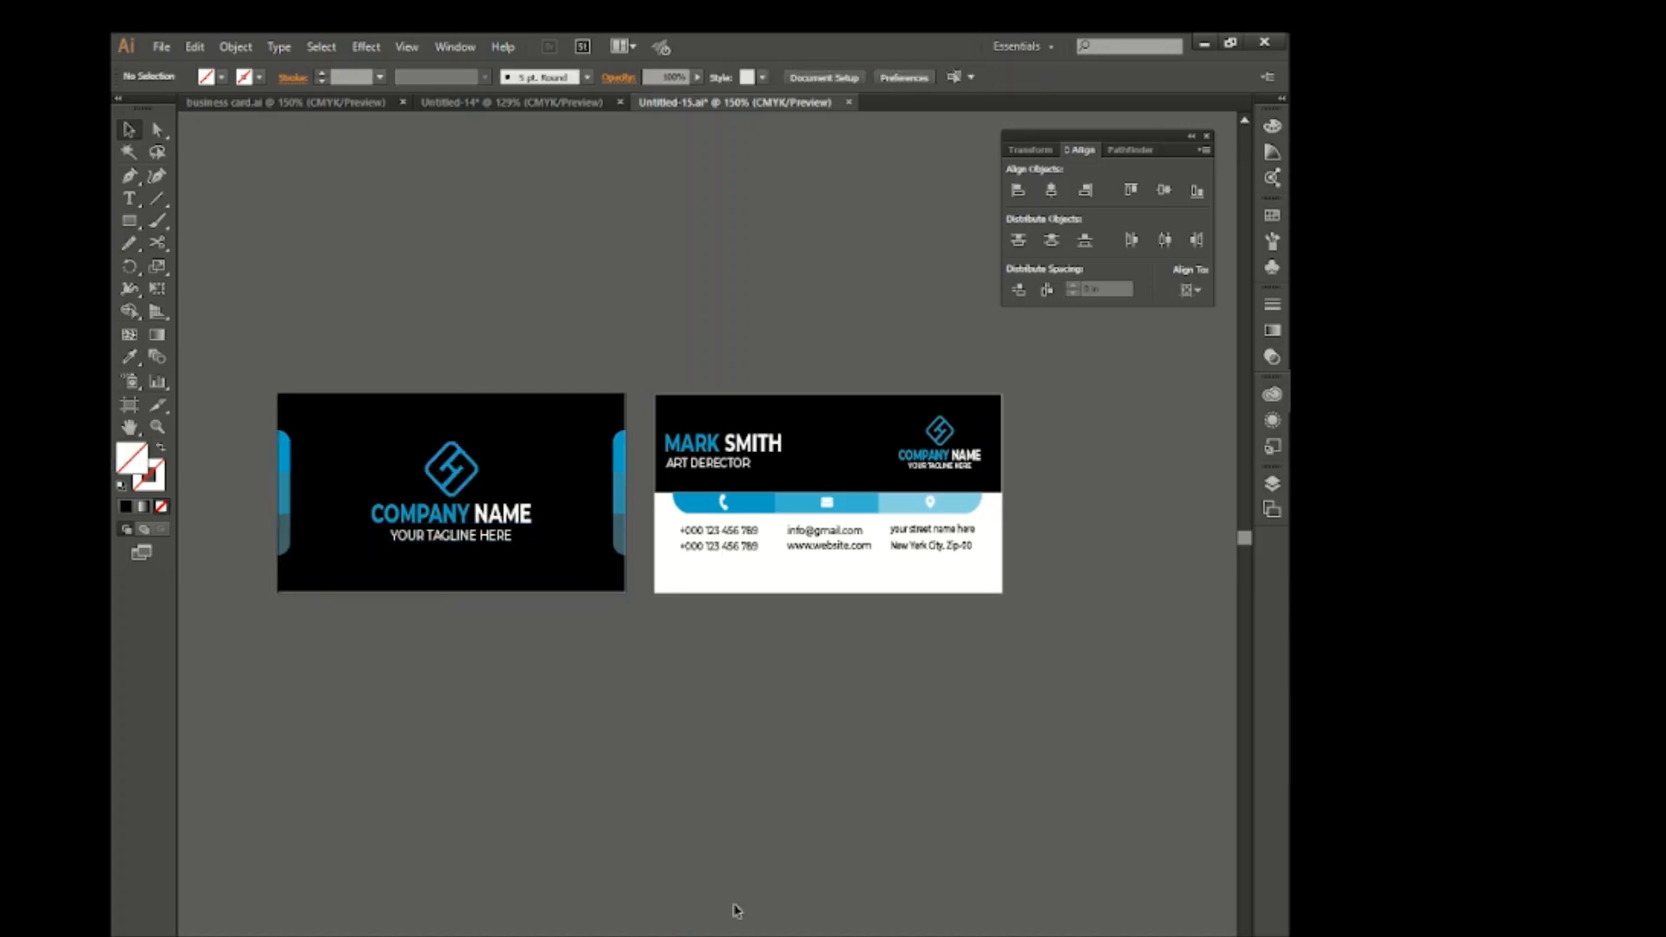
# Export the design to the Desktop as Untitled-15.jpg in RGB at High (300 ppi) resolution with Type Optimized (Hinted) anti-aliasing
pyautogui.click(158, 47)
pyautogui.click(209, 412)
pyautogui.click(186, 165)
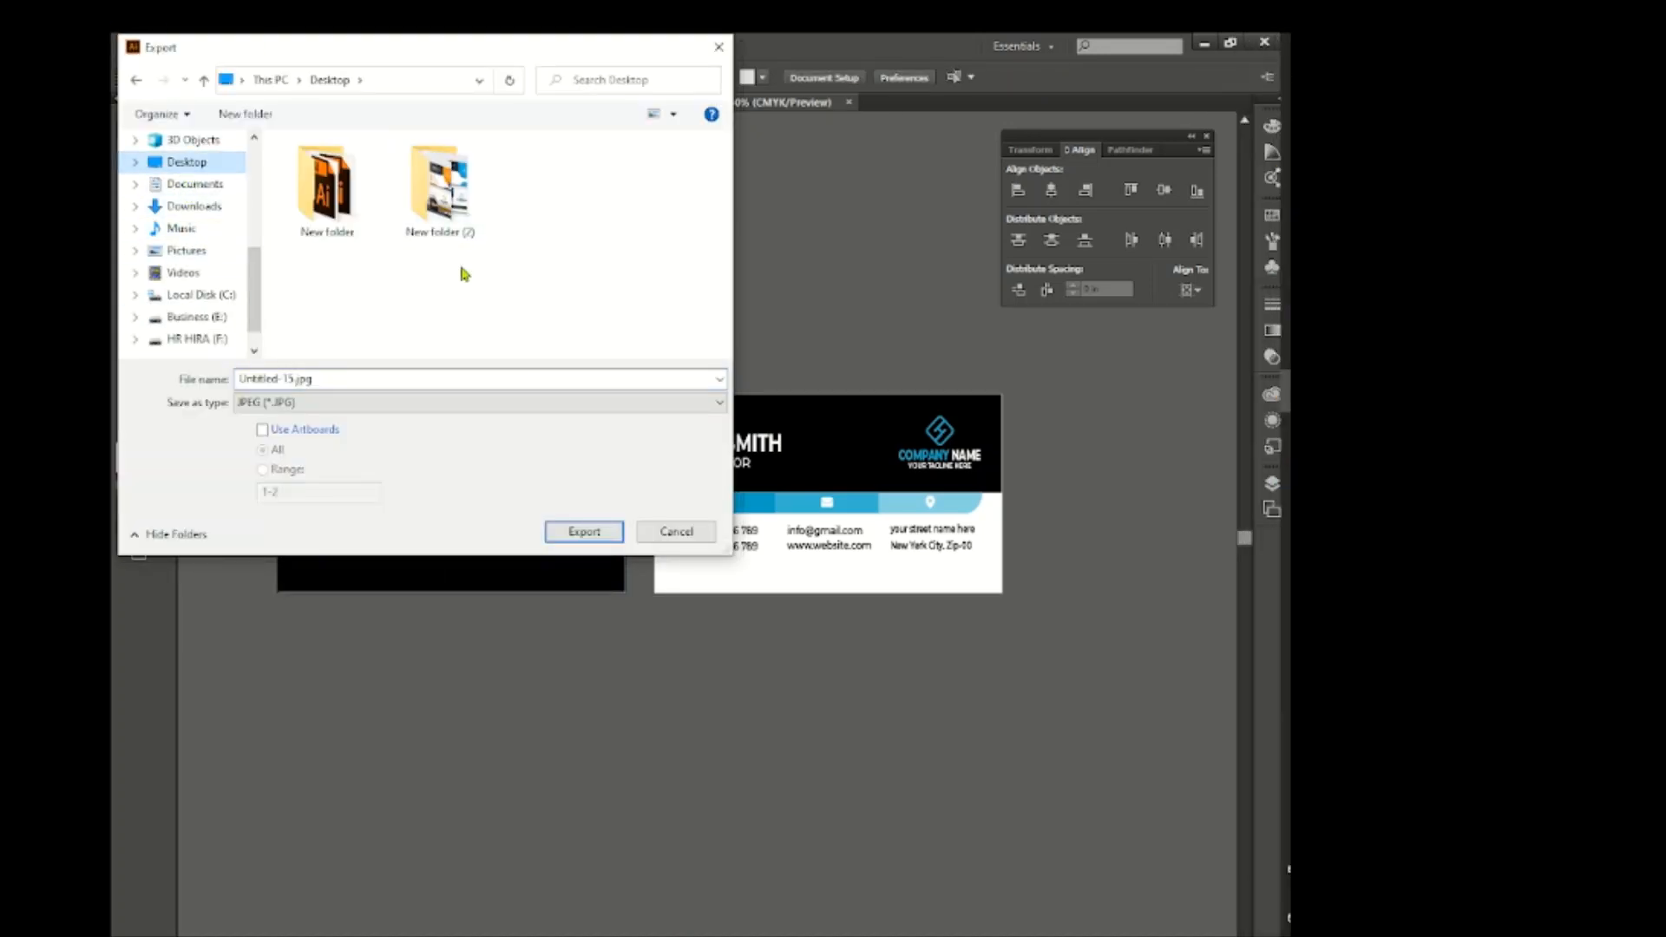
pyautogui.click(569, 535)
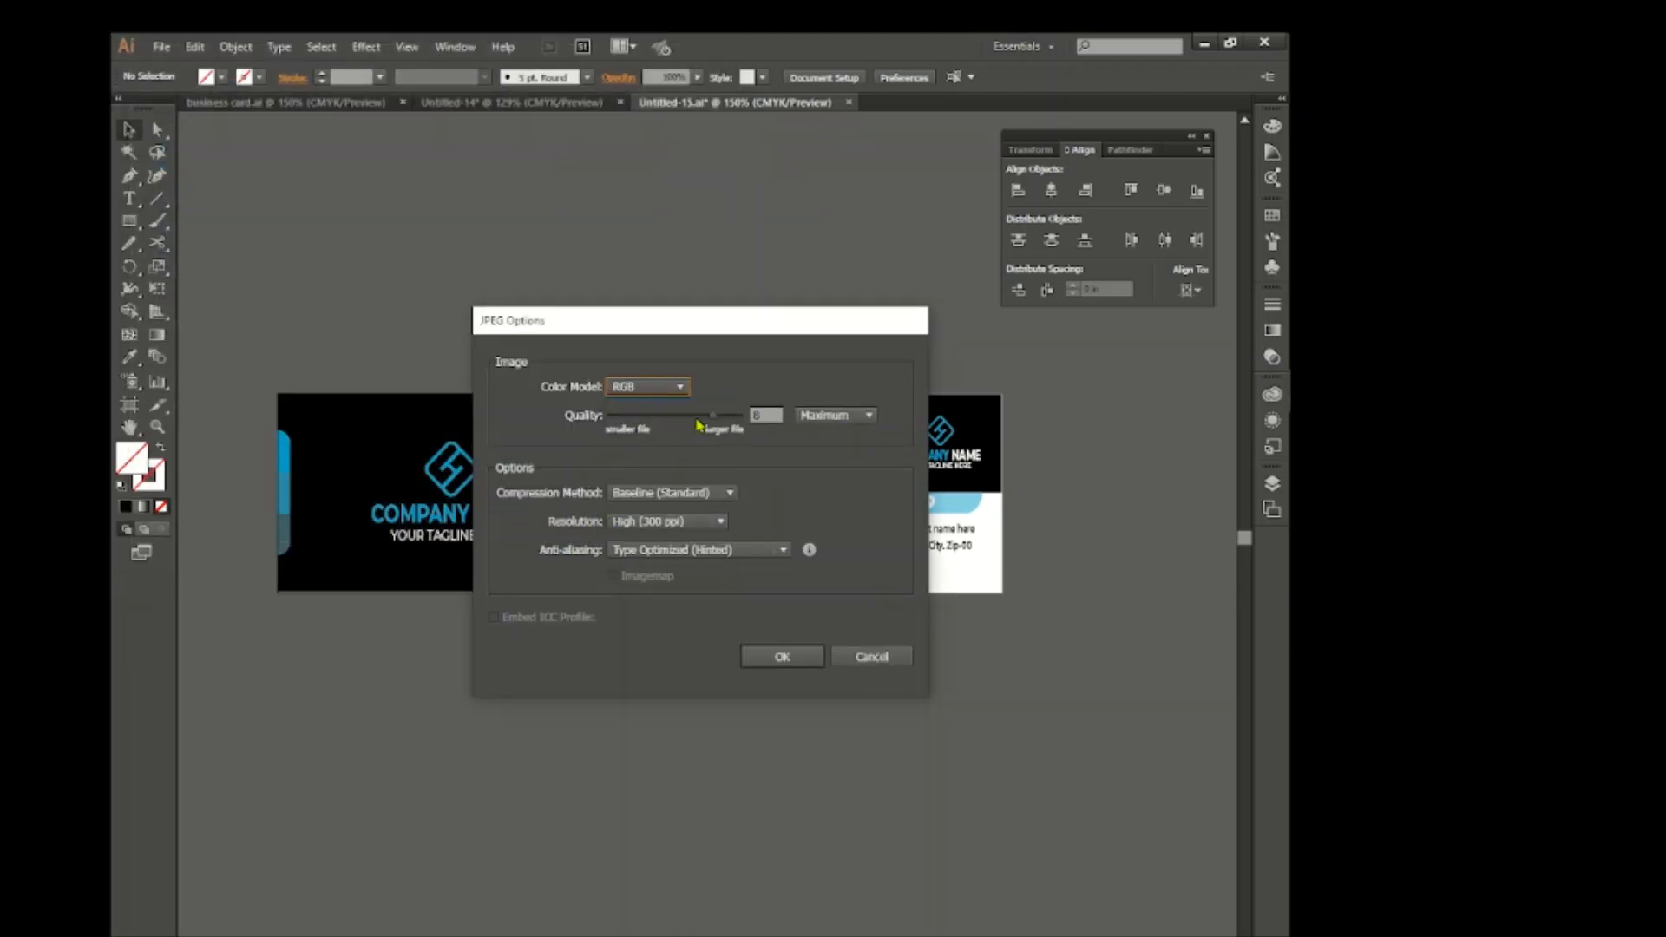
pyautogui.click(780, 655)
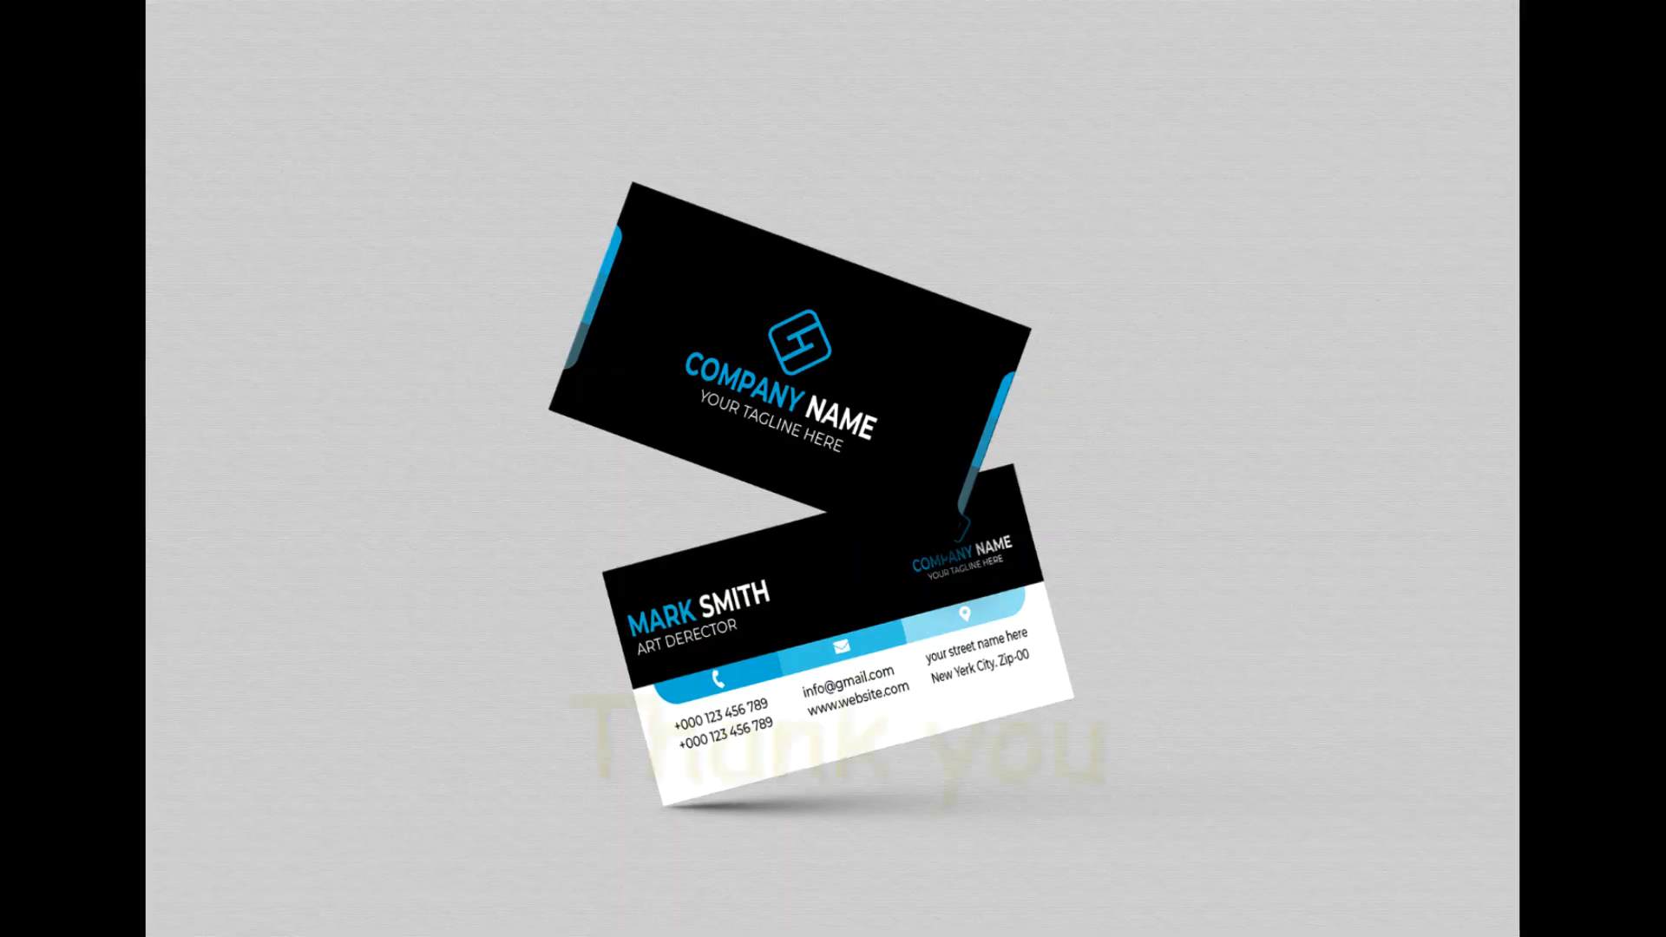